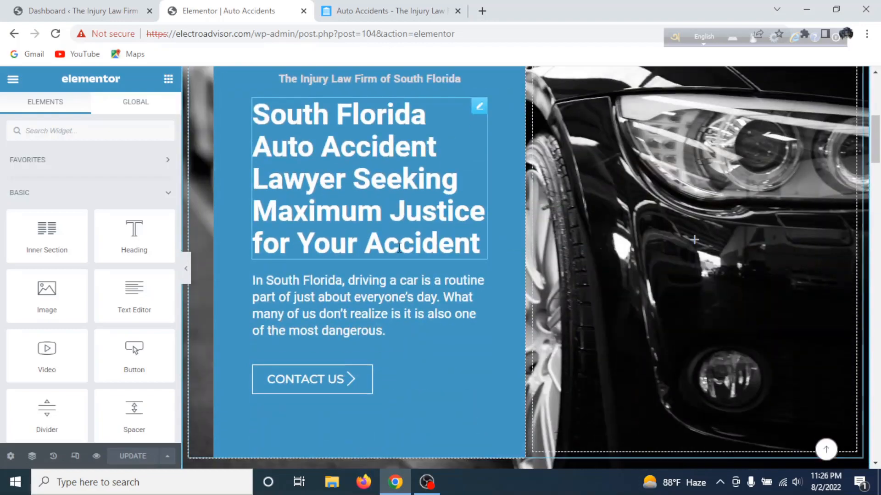
Step: Review the existing sections of the Auto Accidents page in the editor down to the empty area below the cards
scroll(521, 255, down, 18)
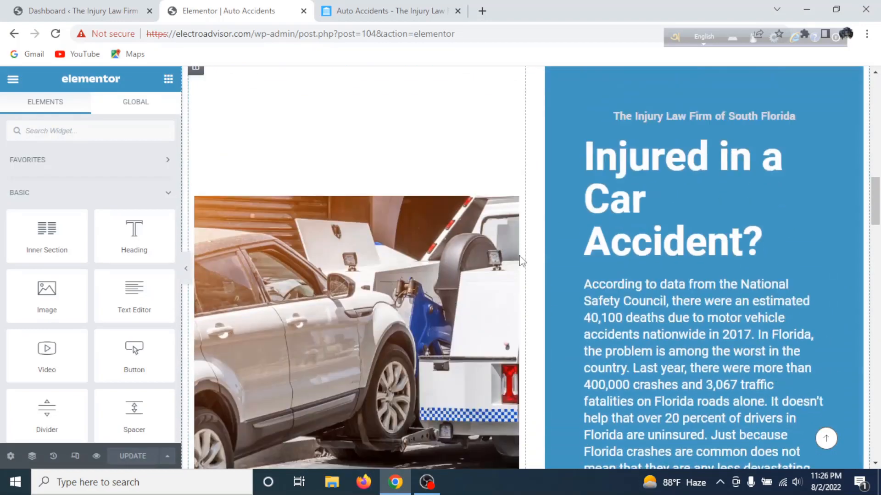
scroll(520, 260, down, 10)
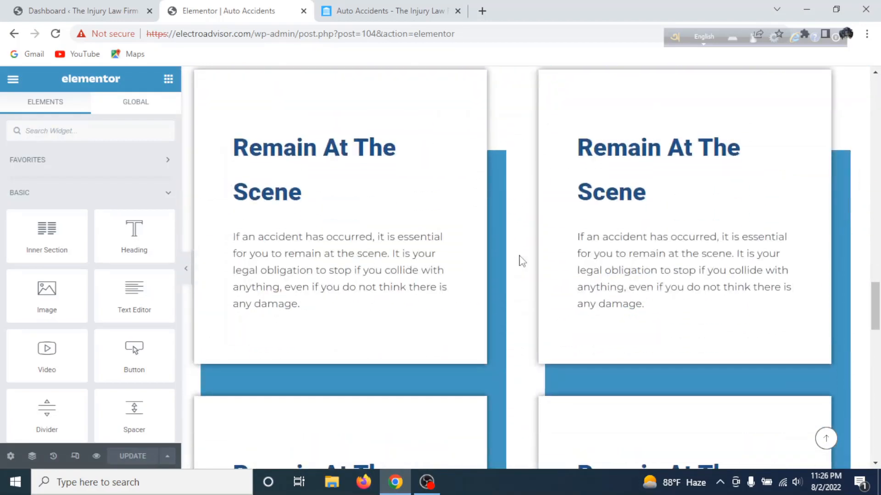
scroll(521, 260, up, 4)
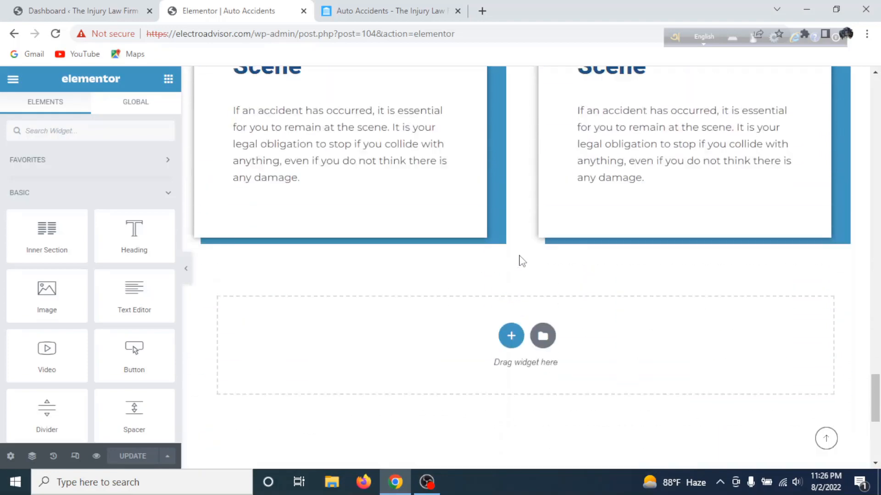
Step: Switch to the live Auto Accidents reference page and examine its layout from the hero section through the case review form
click(392, 10)
scroll(425, 266, down, 20)
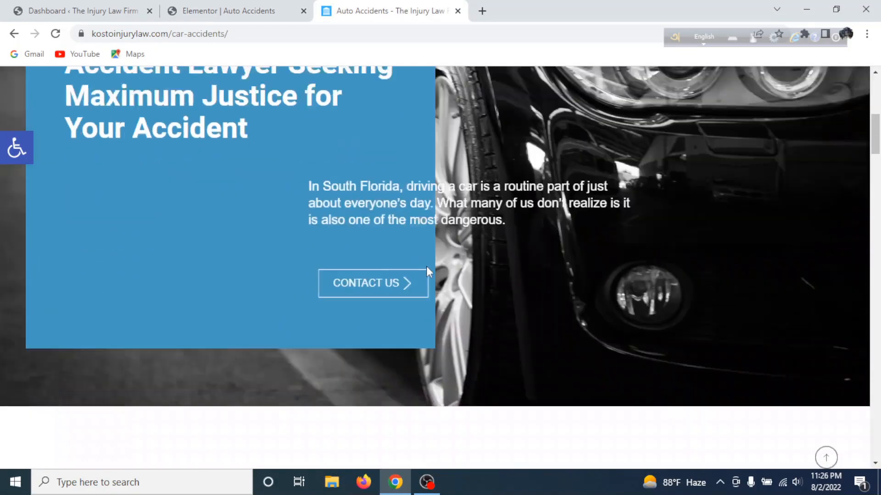
scroll(434, 272, down, 8)
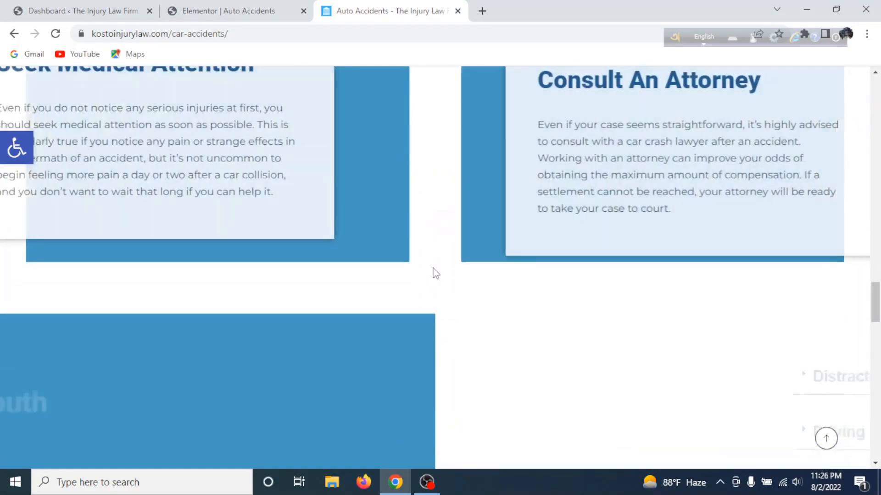
scroll(435, 274, up, 4)
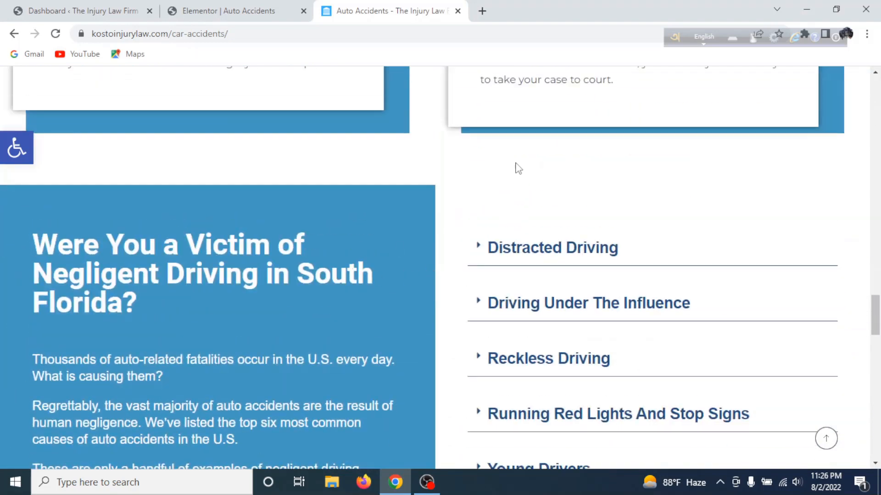
scroll(404, 331, down, 4)
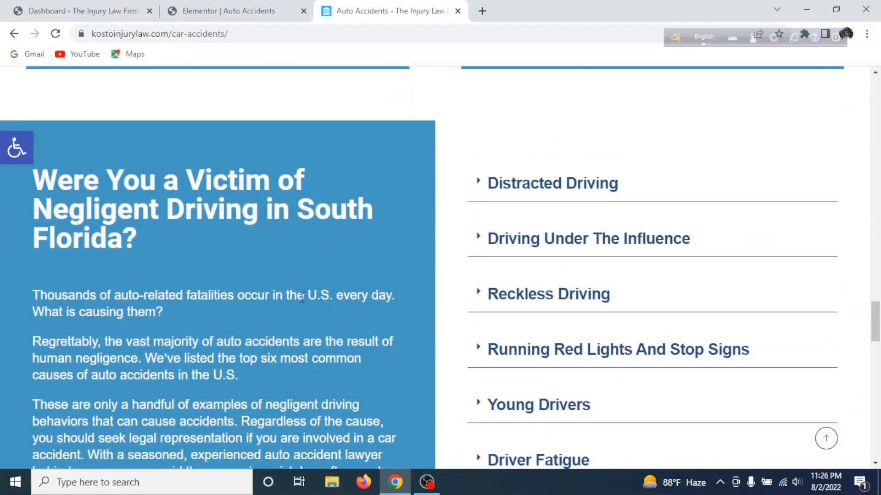
scroll(382, 322, up, 1)
scroll(349, 305, up, 2)
scroll(311, 291, down, 15)
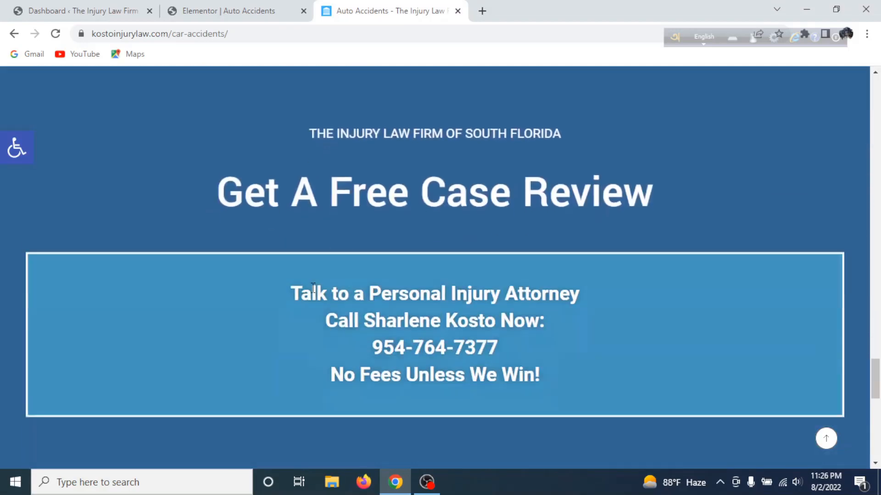
scroll(312, 288, down, 6)
scroll(312, 288, up, 9)
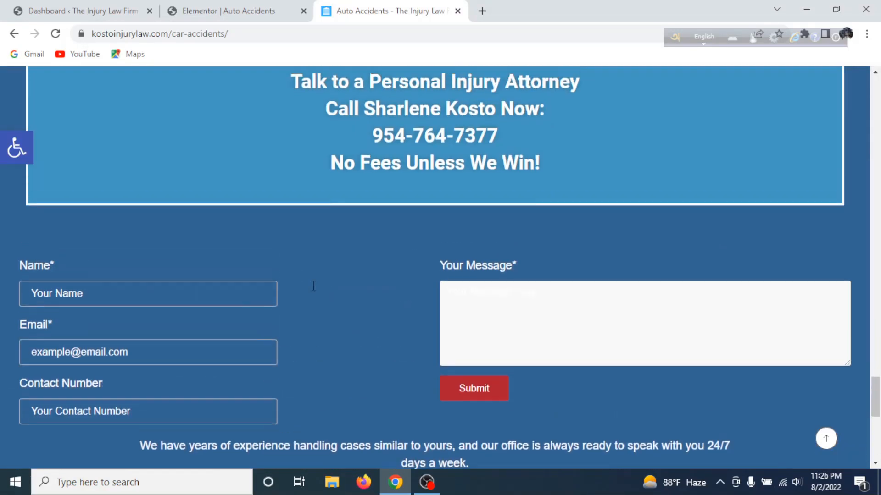
scroll(313, 286, up, 3)
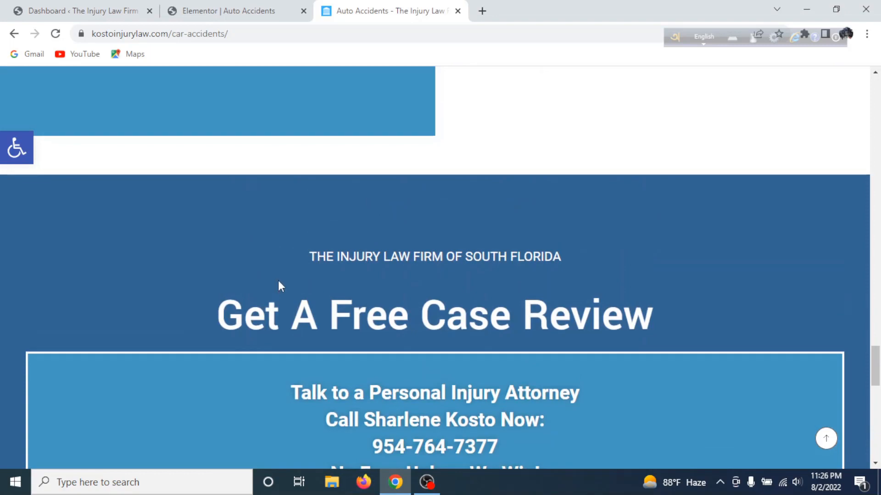
scroll(472, 226, up, 15)
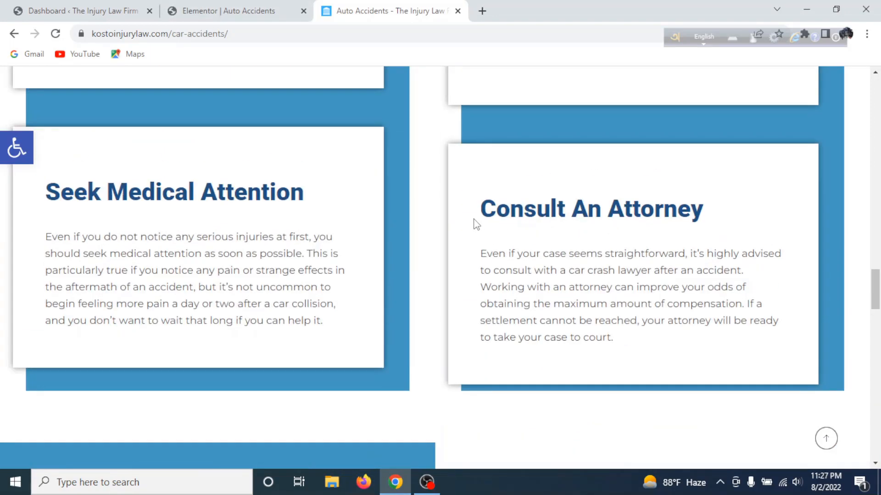
scroll(475, 225, up, 11)
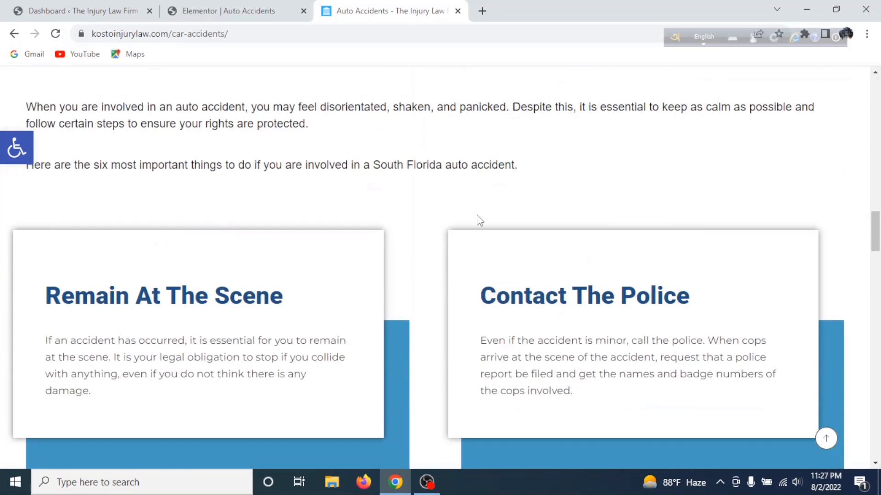
scroll(479, 219, up, 15)
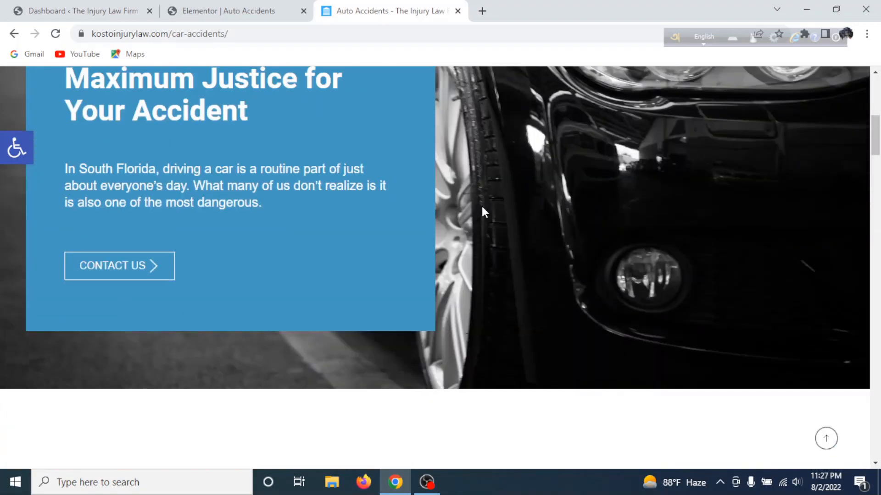
scroll(481, 211, up, 8)
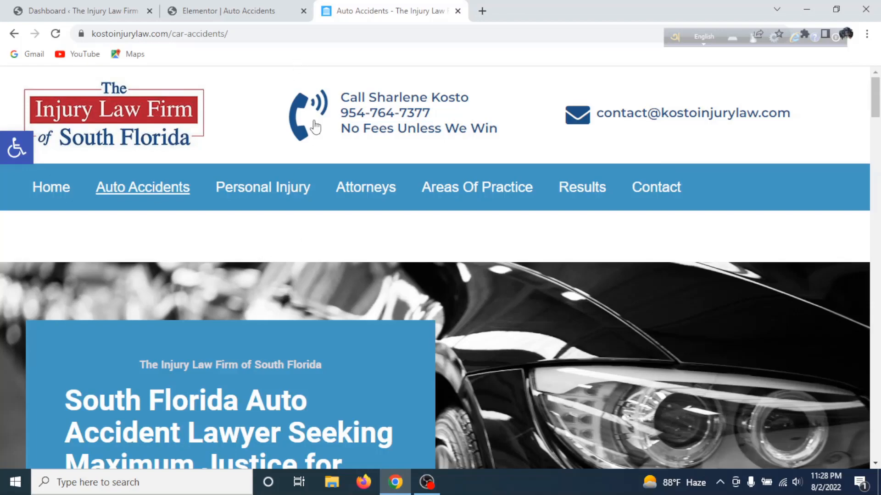
Step: Examine the reference page's "Were You a Victim of Negligent Driving in South Florida?" section and its list of accident causes
scroll(404, 229, down, 10)
scroll(413, 243, down, 20)
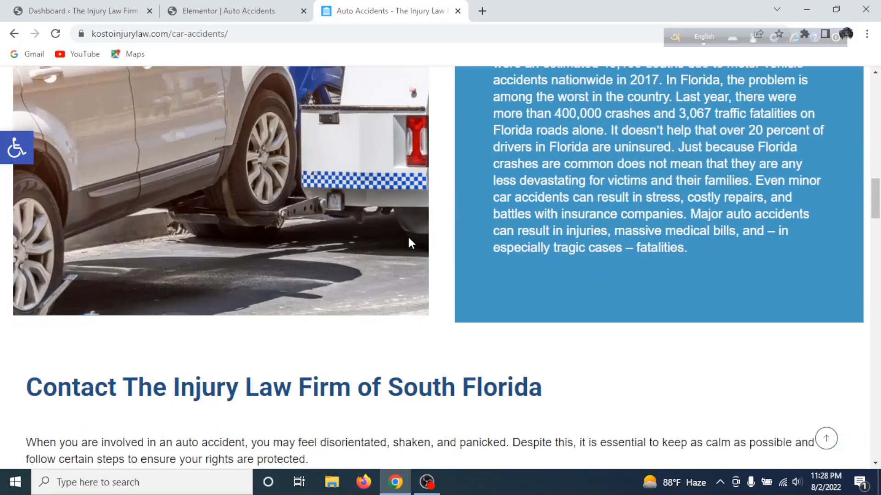
scroll(410, 236, down, 5)
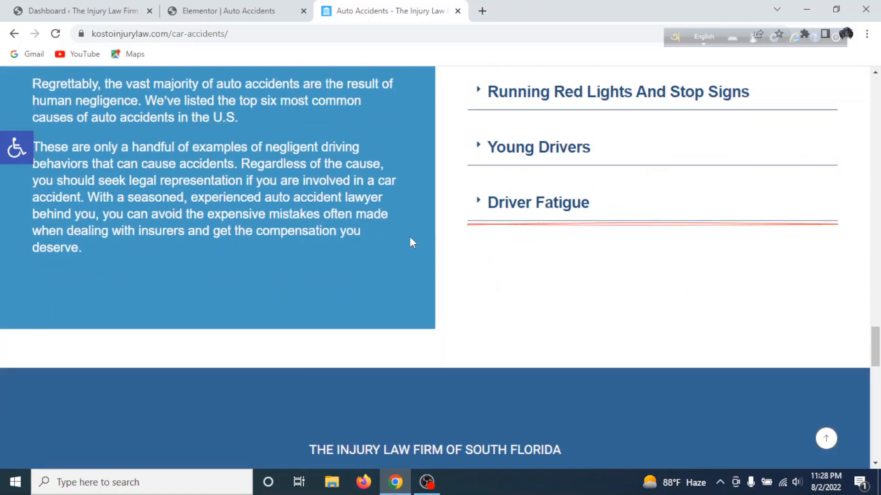
scroll(409, 237, up, 6)
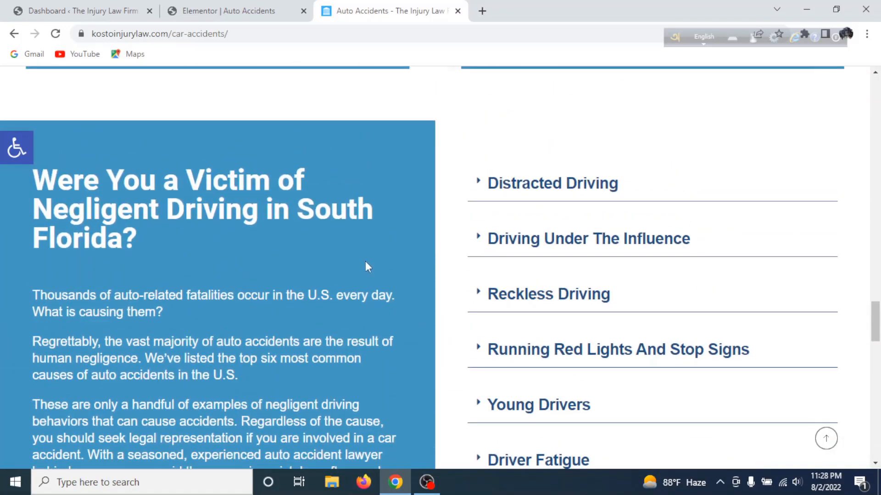
Step: Return to the Elementor editor and add a single-column section below the "Remain At The Scene" cards
click(231, 10)
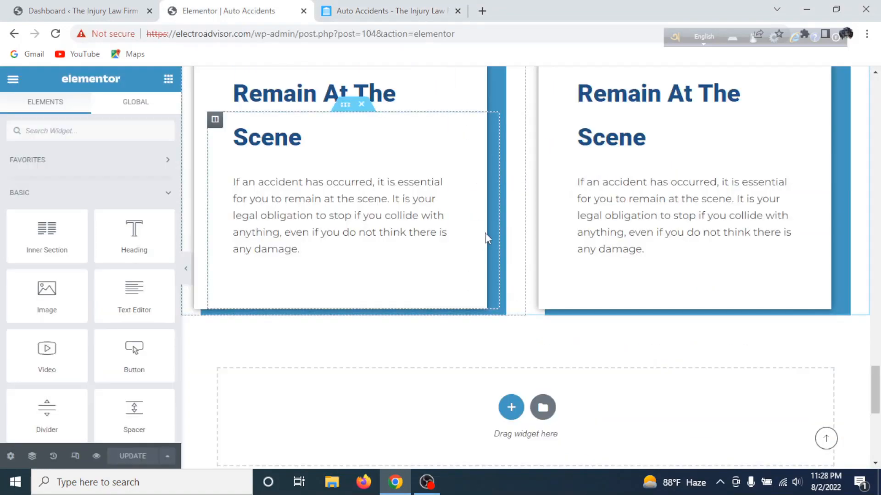
scroll(470, 333, down, 1)
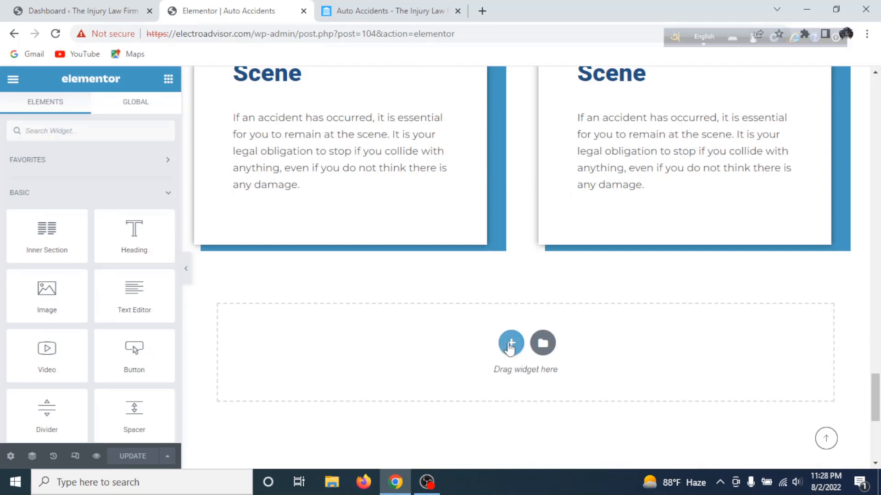
click(510, 344)
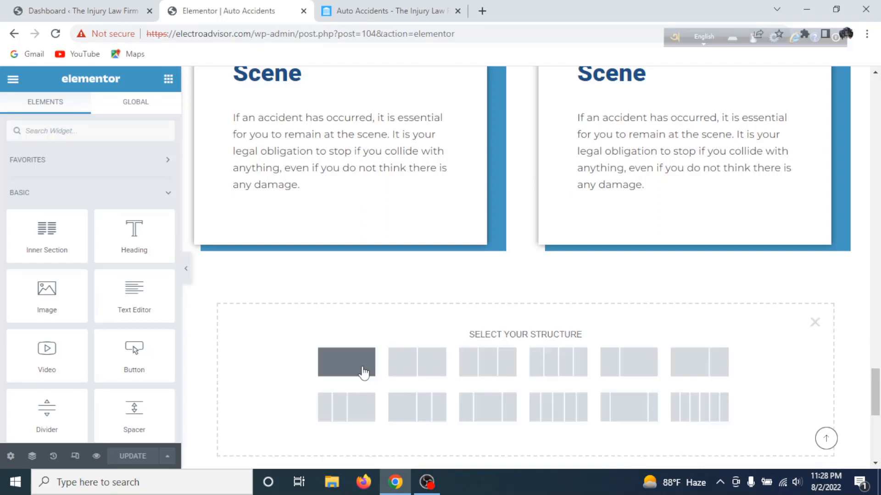
click(364, 371)
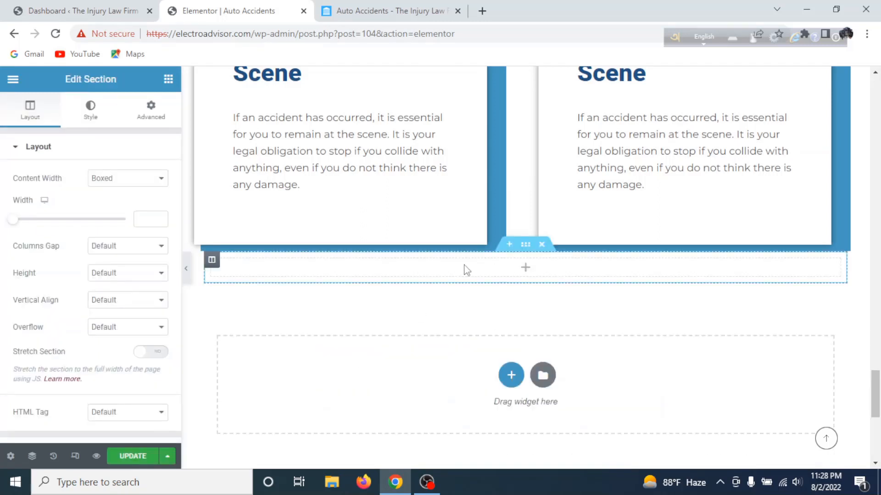
Step: Set the new section's content width to Full Width and enable Stretch Section
click(147, 178)
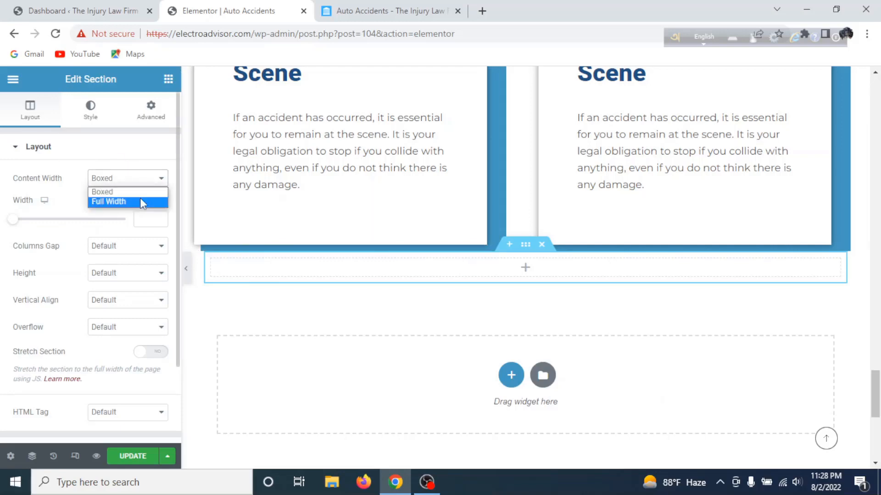
click(138, 200)
click(152, 312)
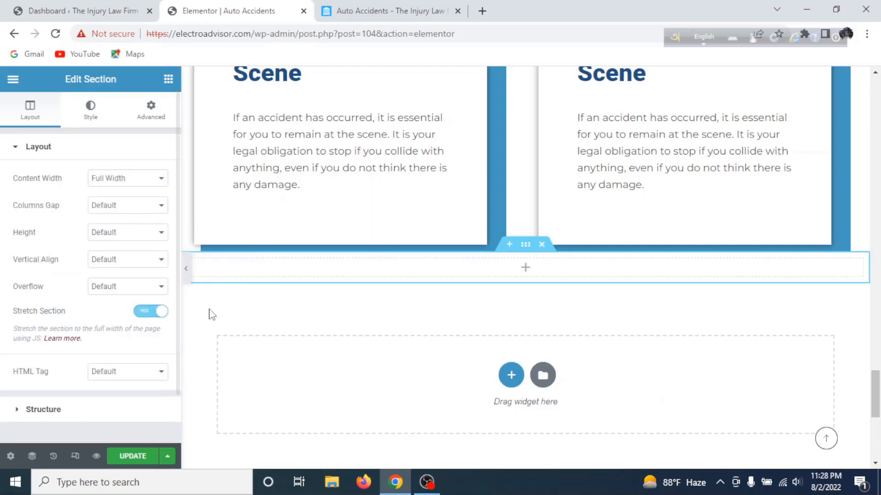
Step: Insert an Inner Section widget in the new section and check its two-column layout against the reference page
click(523, 273)
drag(43, 245, 527, 281)
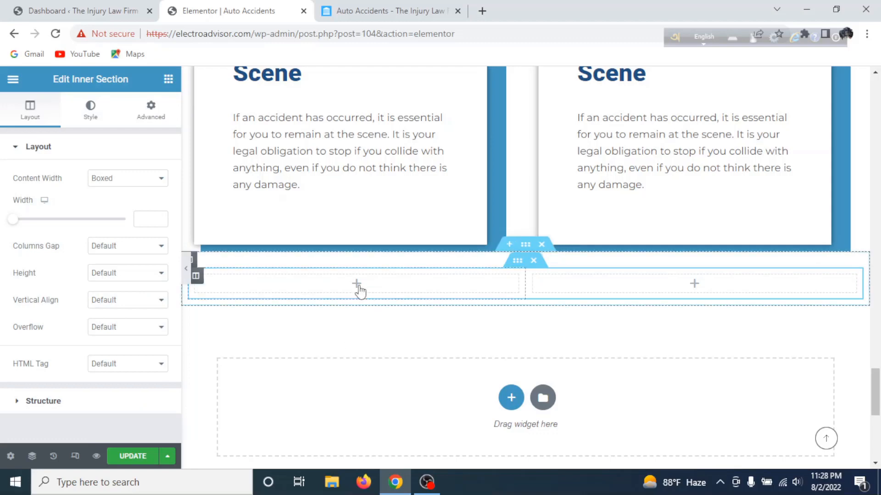
click(395, 11)
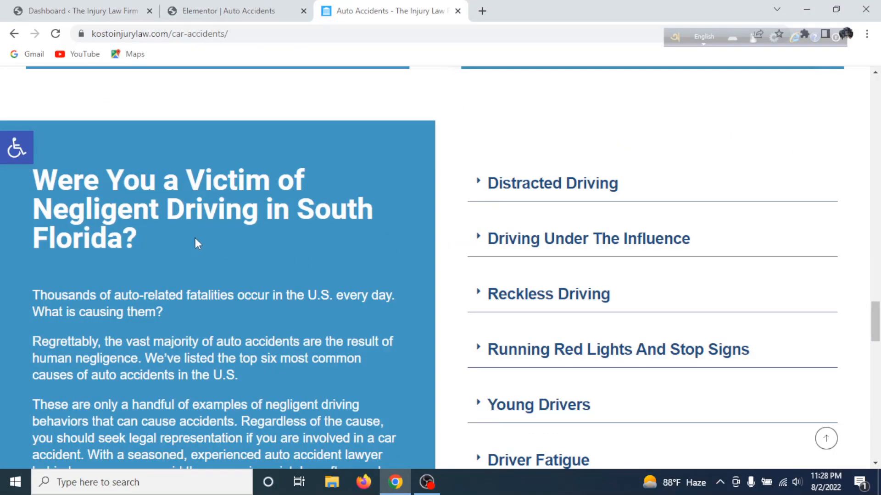
click(168, 6)
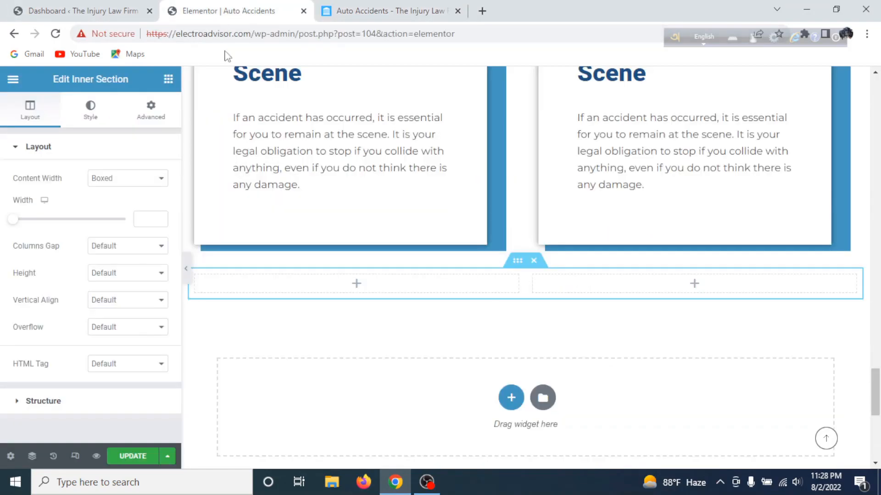
Step: Copy the blue "Injured in a Car Accident?" column from the section with the tow truck image
scroll(463, 236, up, 2)
scroll(644, 281, up, 15)
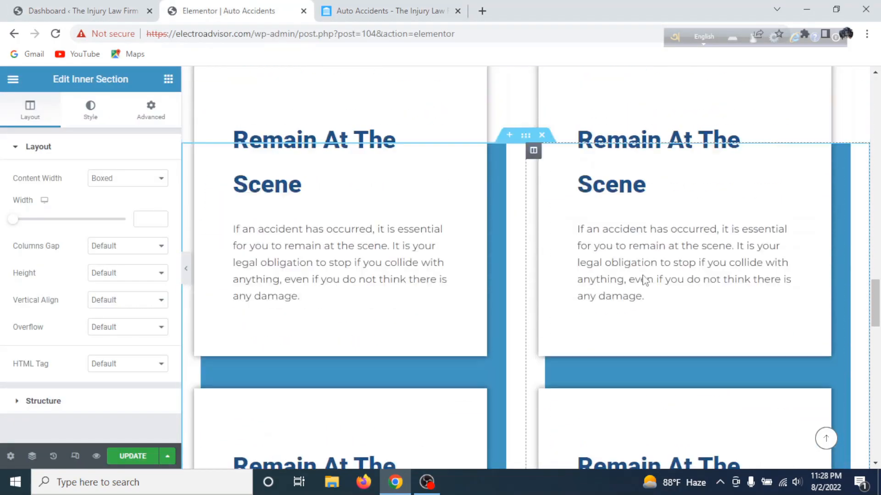
scroll(644, 266, up, 8)
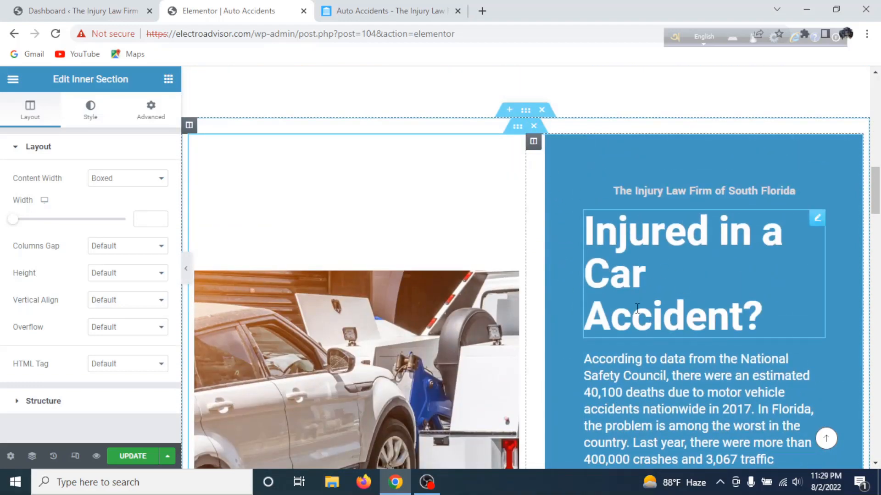
right_click(533, 144)
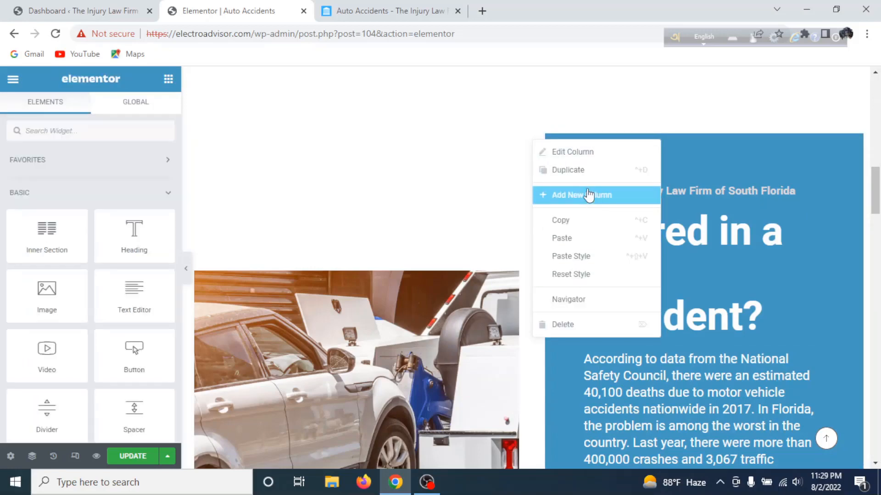
click(566, 220)
Step: Paste the copied column after the new inner section's first column, and delete that empty first column
scroll(507, 234, down, 20)
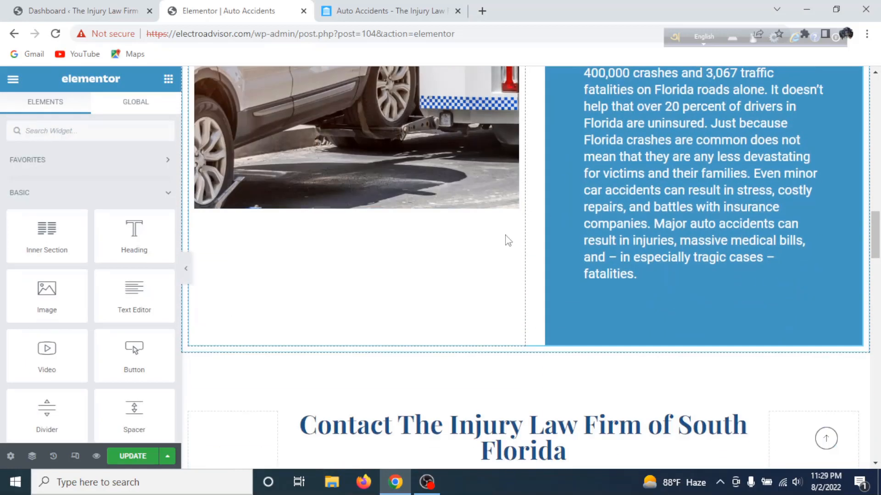
scroll(508, 250, down, 10)
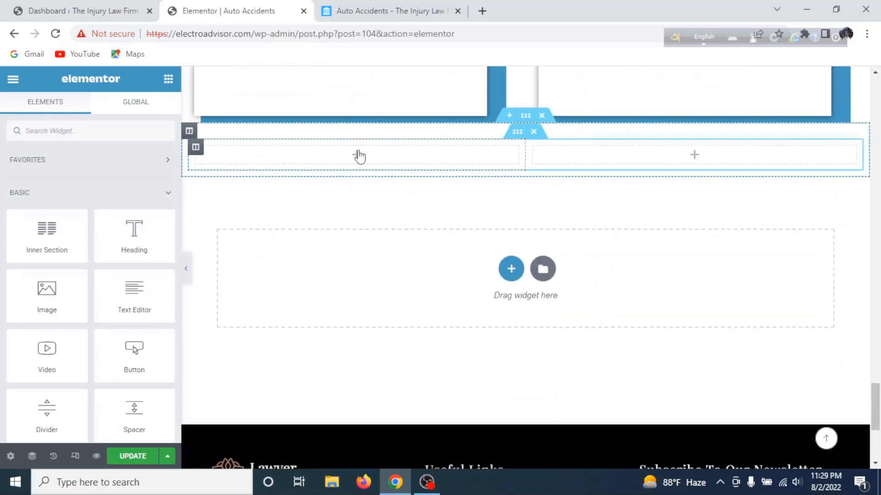
right_click(356, 153)
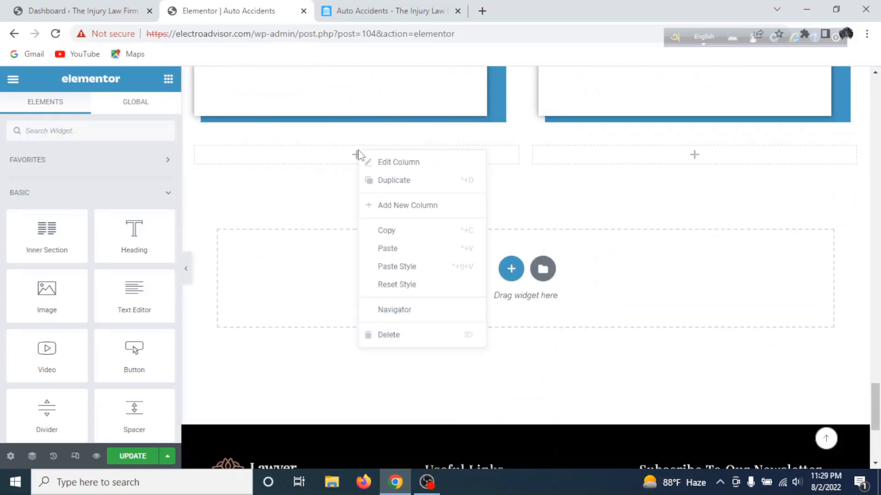
click(385, 251)
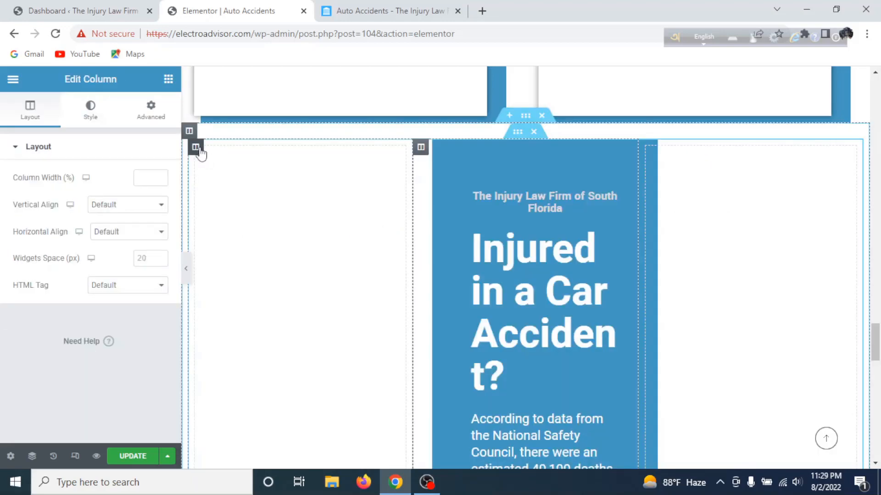
right_click(198, 148)
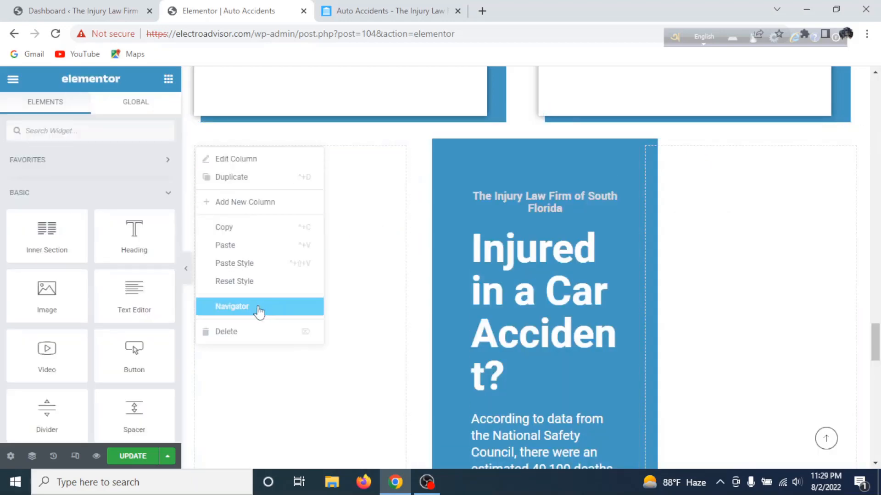
click(234, 333)
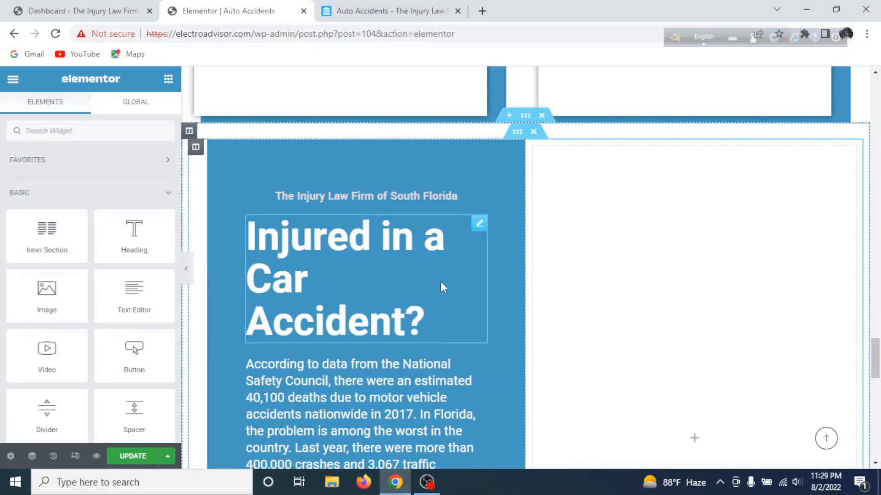
Step: Delete the small "The Injury Law Firm of South Florida" heading from the pasted blue column
scroll(453, 235, down, 2)
right_click(476, 131)
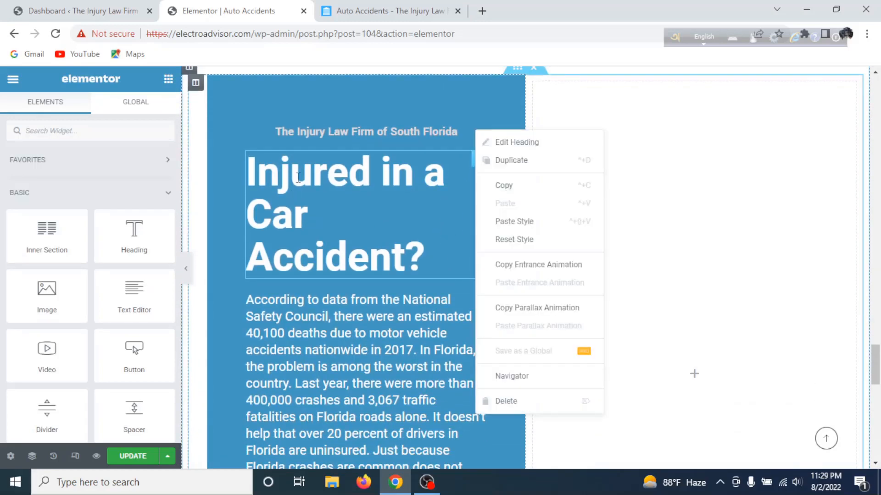
click(498, 405)
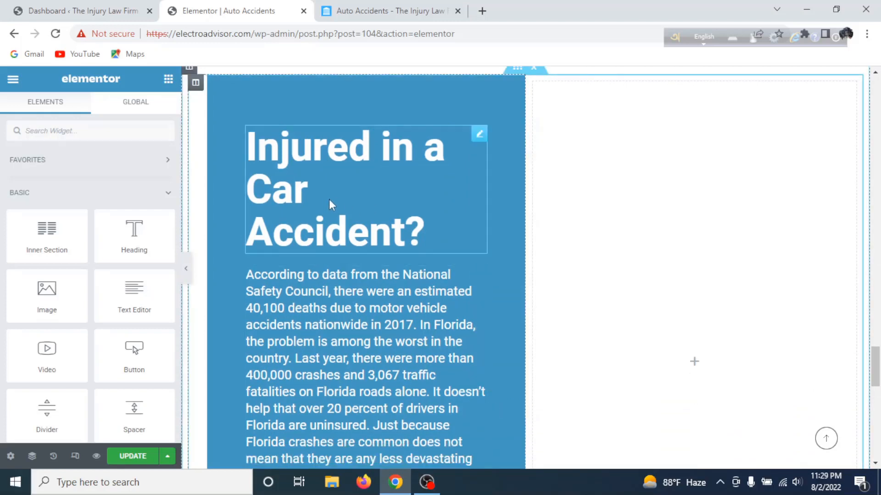
Step: Replace the blue column's main heading with the reference page's title, "Were You a Victim of Negligent Driving in South Florida?"
click(387, 10)
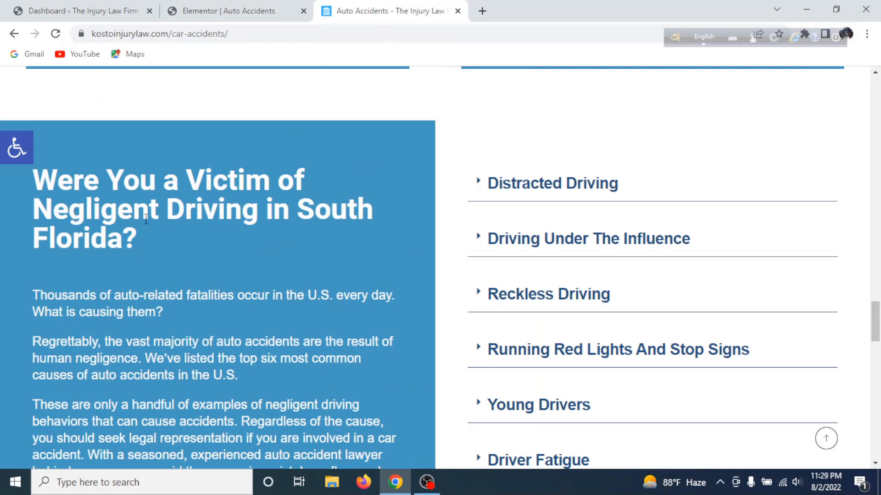
drag(141, 236, 67, 198)
click(227, 10)
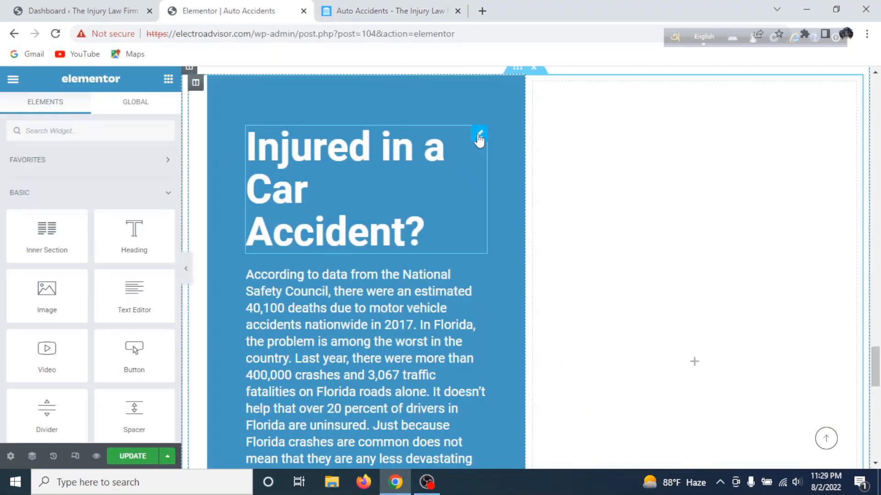
click(479, 137)
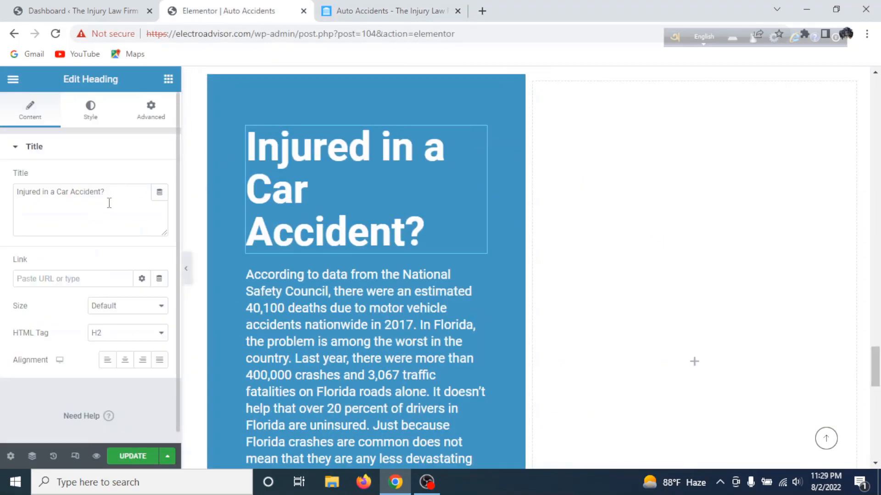
drag(109, 192, 13, 192)
text(Were You a Victim of Negligent Driving in South Florida?)
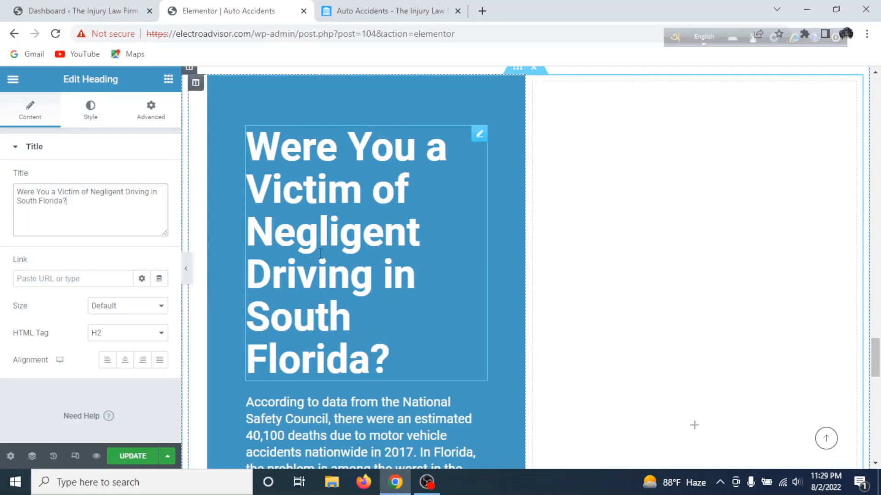
Step: Replace the blue column's body text with the reference page's three paragraphs, from "Thousands of auto-related fatalities" to "the compensation you deserve."
click(344, 11)
scroll(346, 264, down, 3)
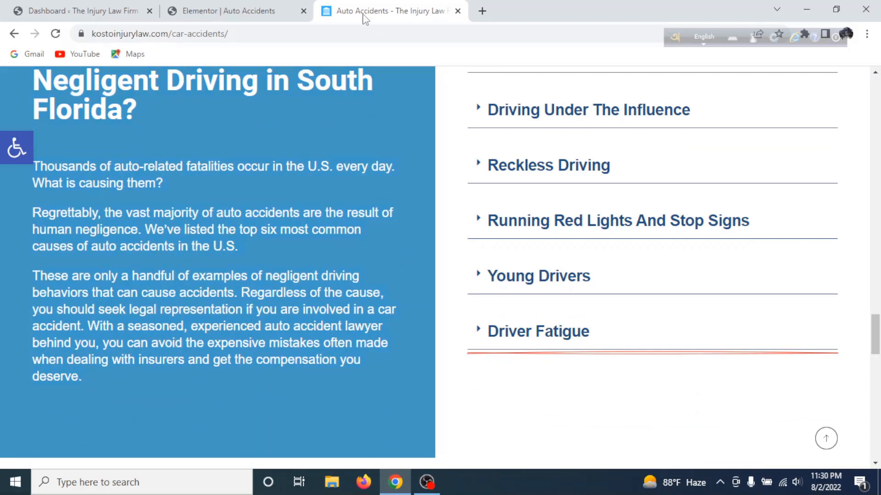
click(261, 10)
scroll(356, 377, down, 3)
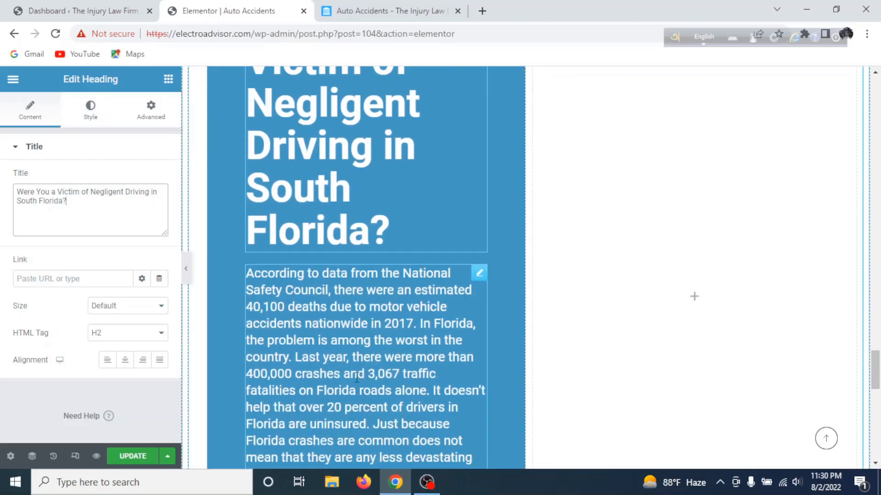
click(356, 377)
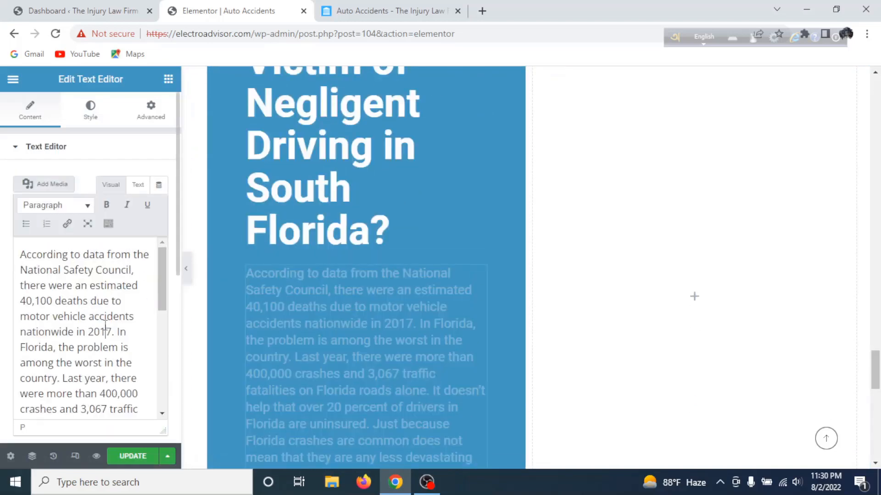
key(ctrl+a)
key(ctrl+v)
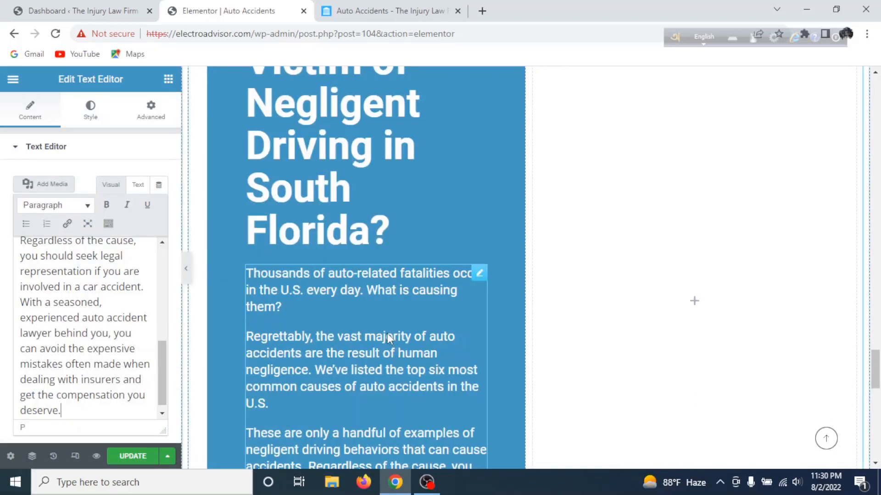
scroll(386, 310, down, 4)
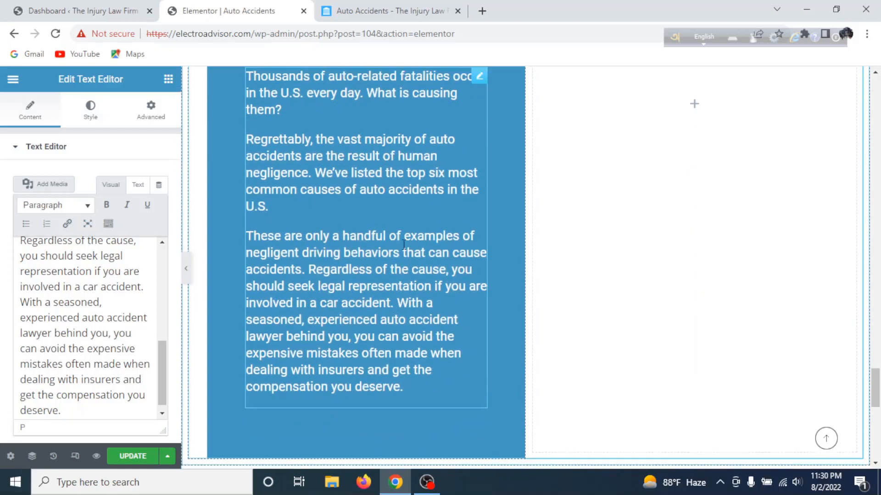
scroll(239, 196, up, 7)
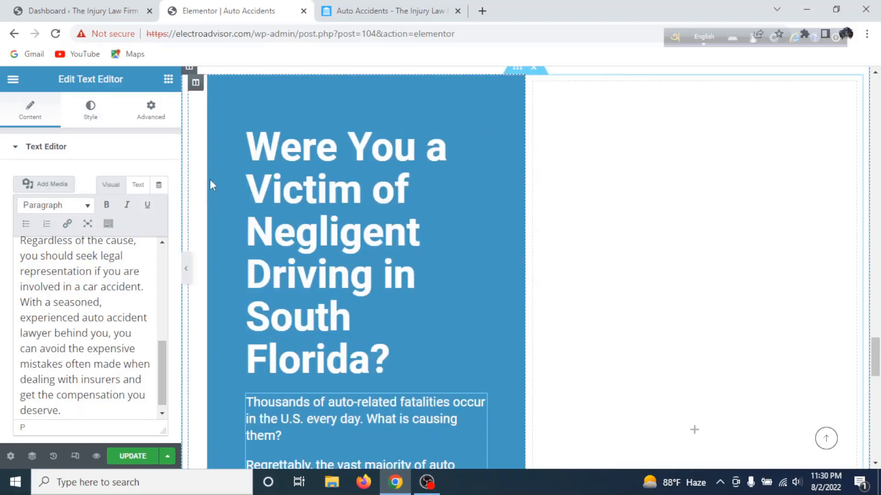
Step: Compare the blue column's placement with the reference page and set the column's left margin to 0 px
click(351, 11)
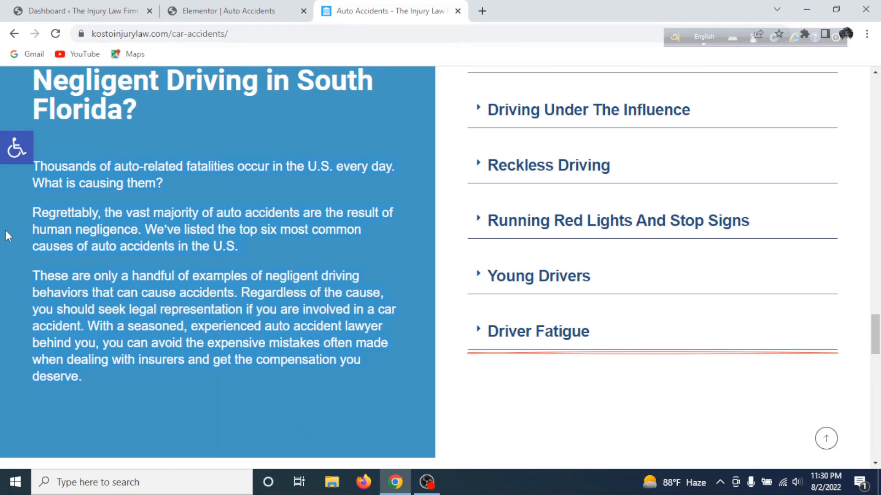
click(206, 11)
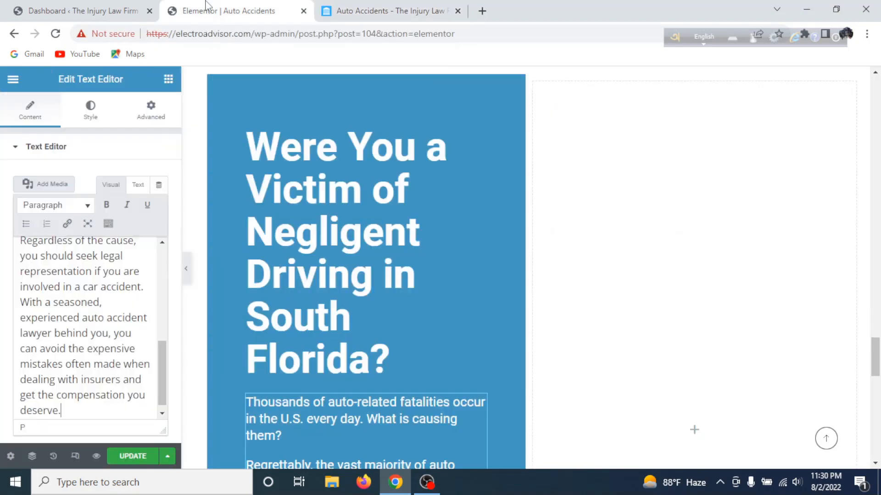
click(195, 84)
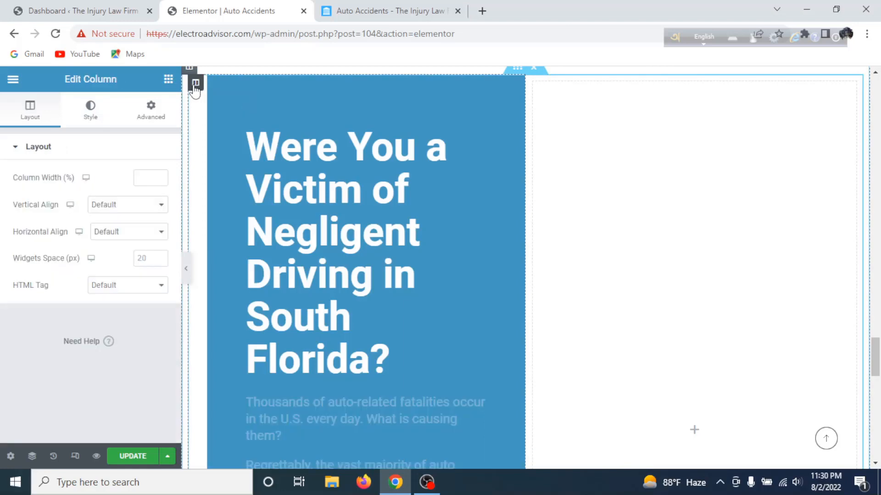
click(151, 113)
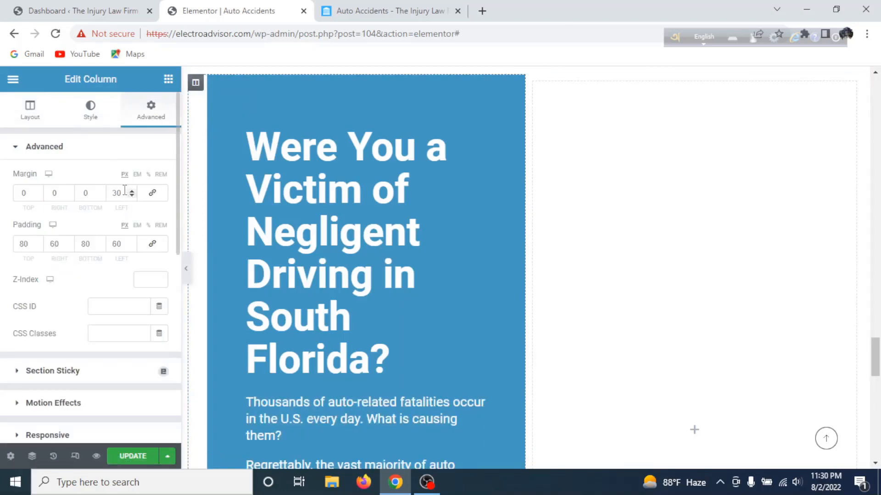
drag(124, 190, 101, 195)
text(0)
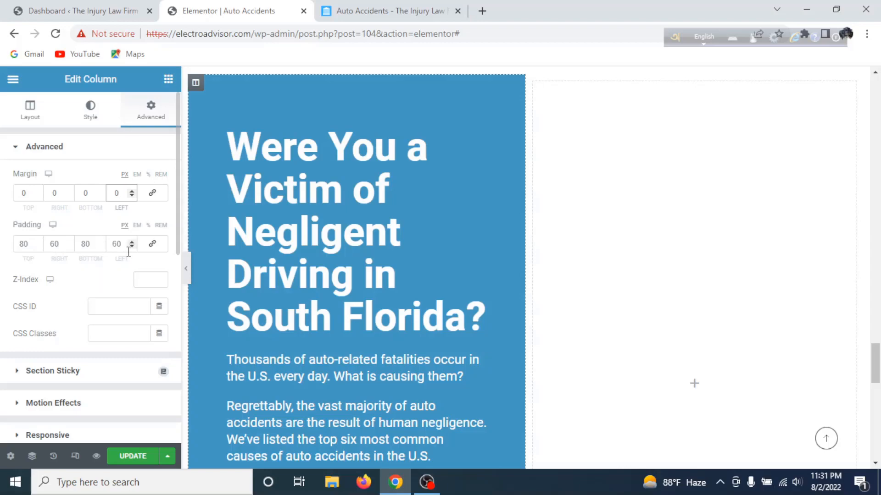
scroll(346, 238, down, 7)
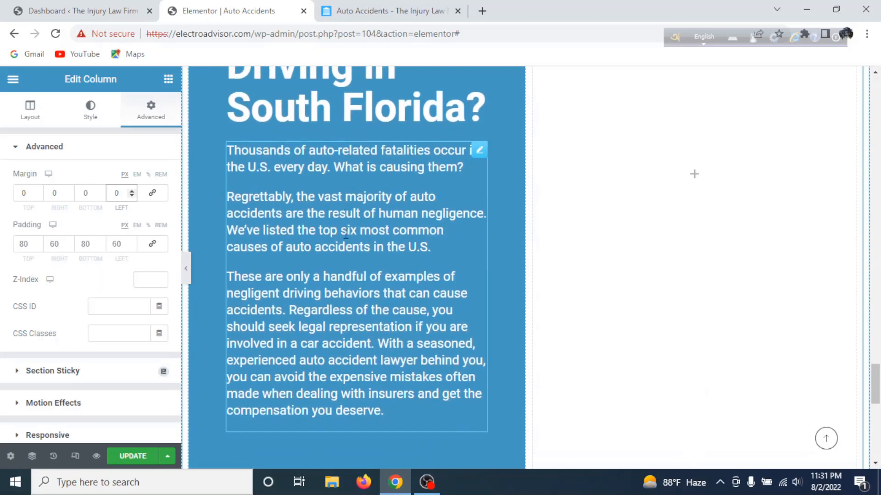
scroll(347, 237, up, 10)
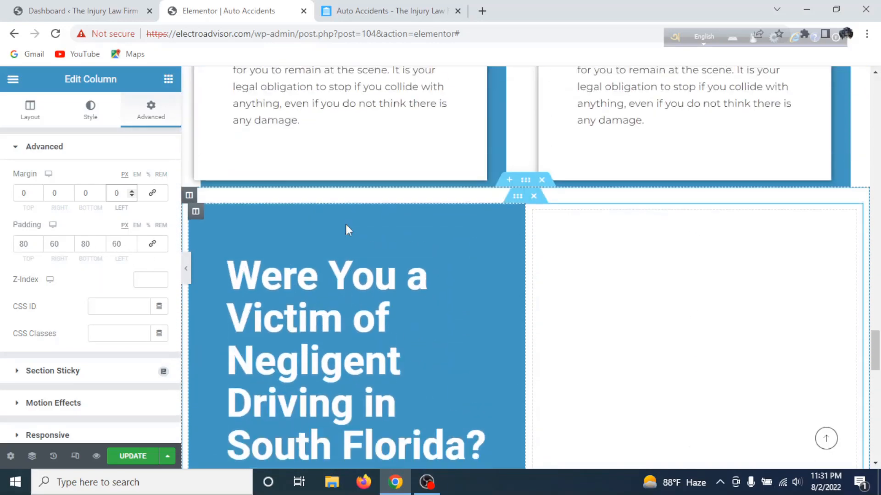
Step: Switch to the reference page in Firefox and inspect the negligent driving heading's color, font size, weight and line height
click(356, 9)
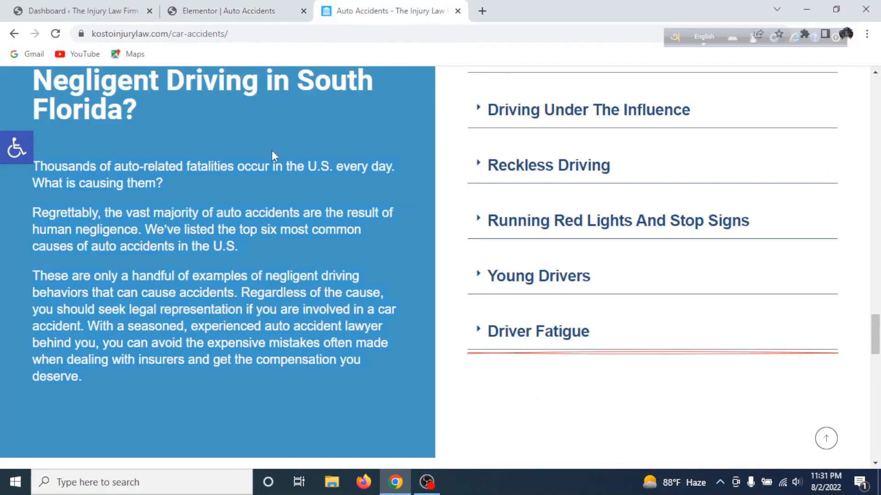
scroll(272, 152, up, 3)
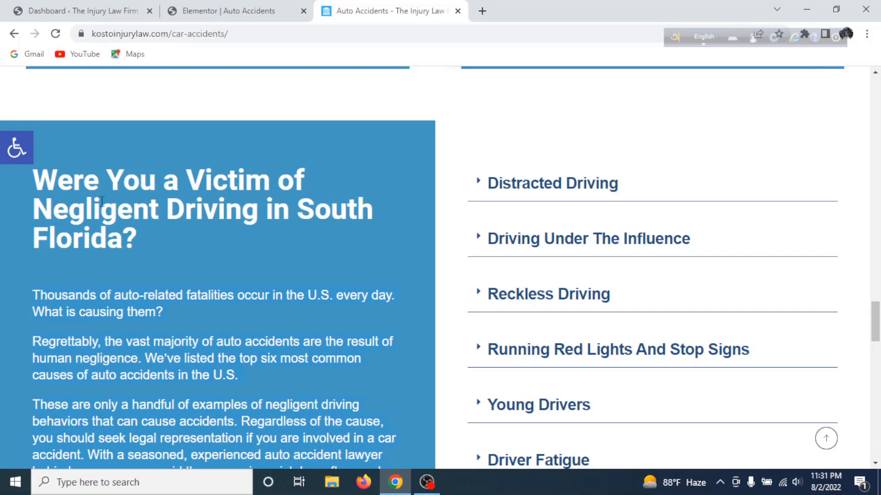
click(363, 482)
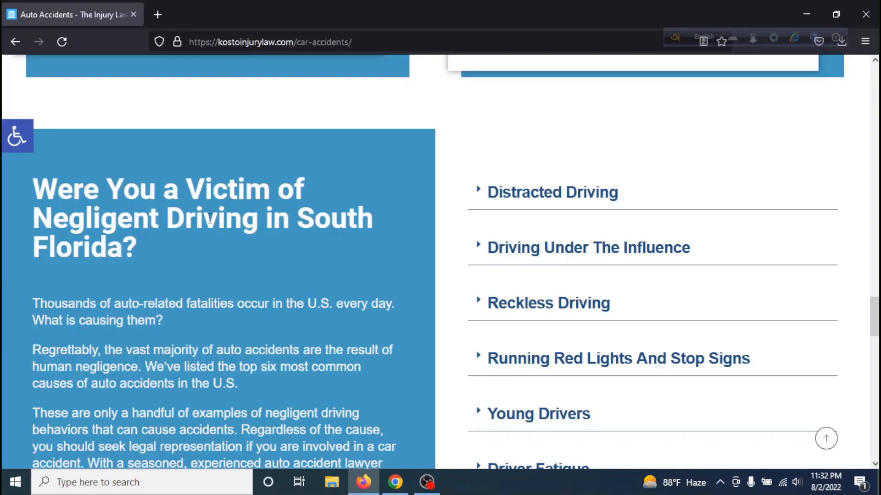
right_click(207, 216)
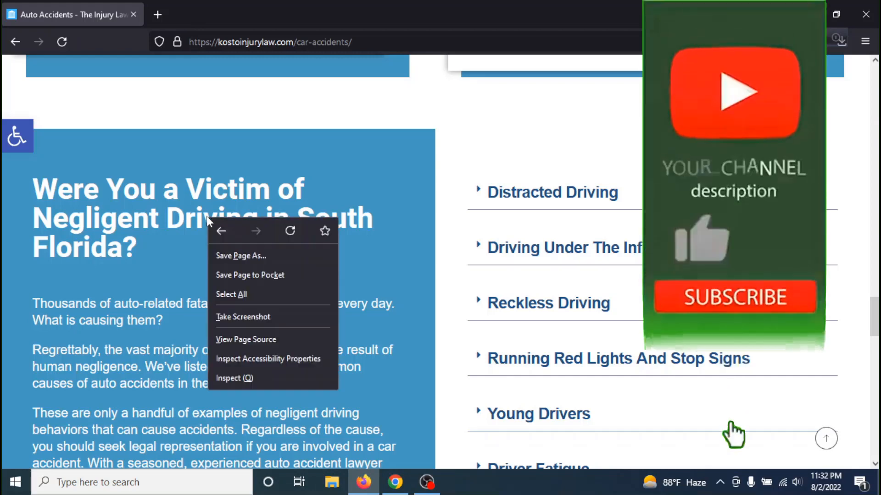
click(217, 378)
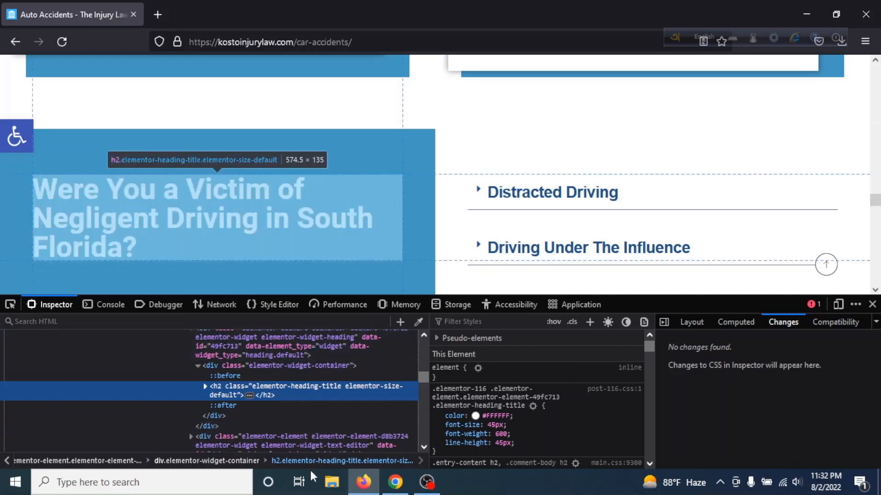
click(389, 486)
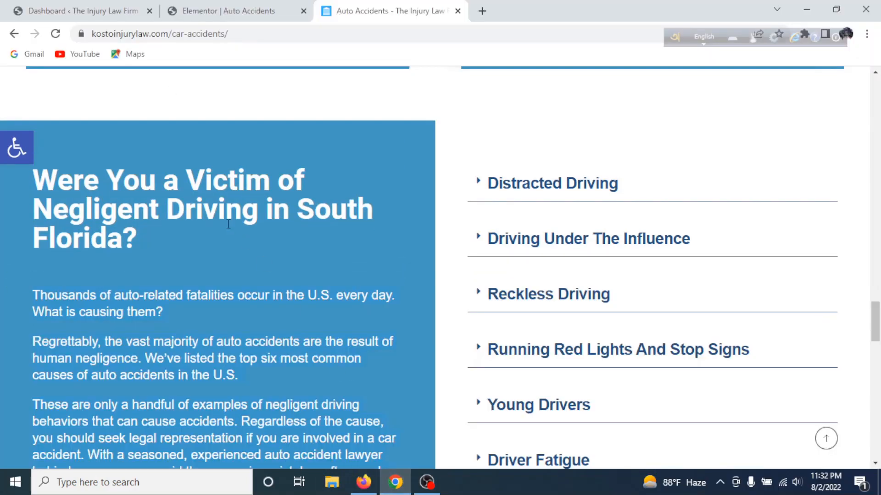
Step: Back in the Elementor page in Chrome, set the negligent driving heading's font size to 45 px and line height to 45 px
click(225, 11)
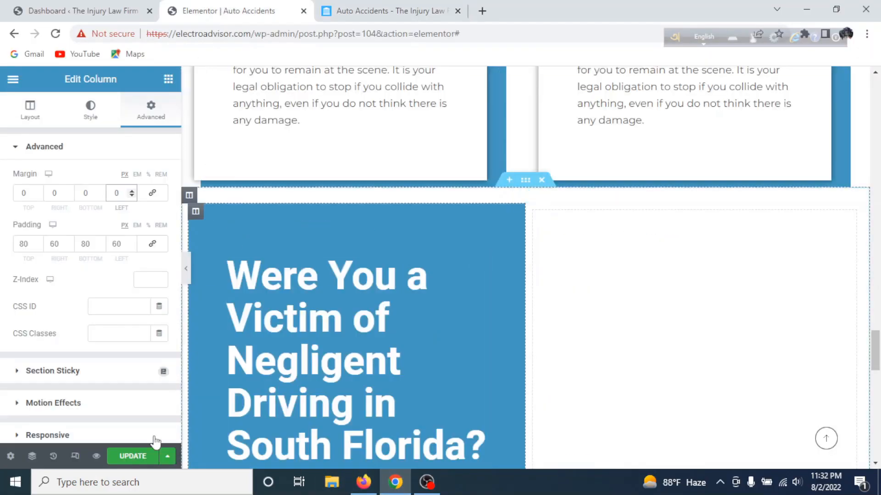
click(278, 350)
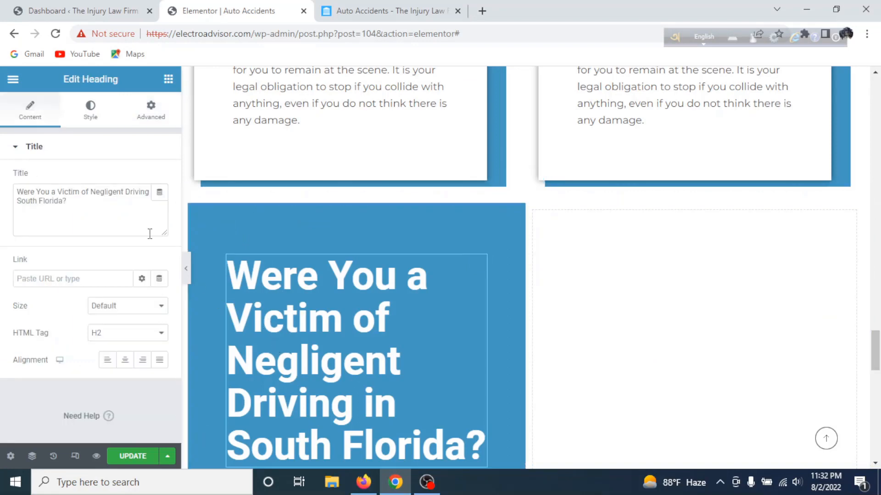
click(90, 109)
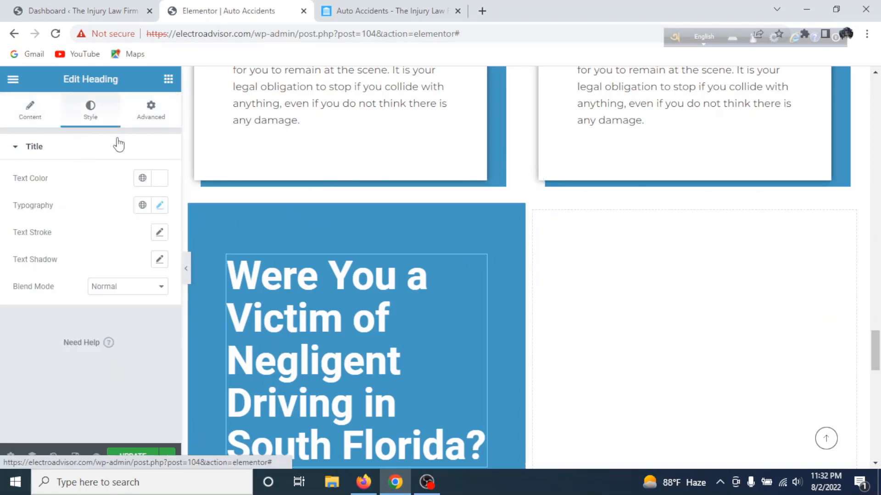
click(160, 184)
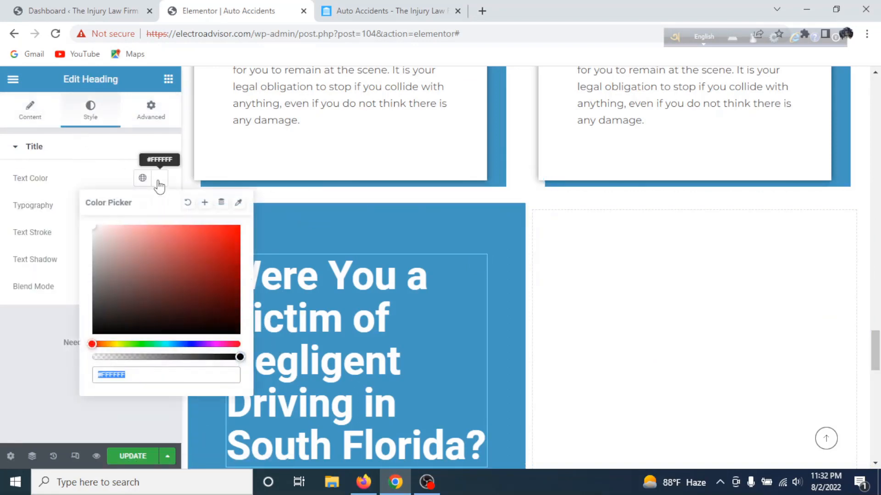
click(159, 183)
click(160, 205)
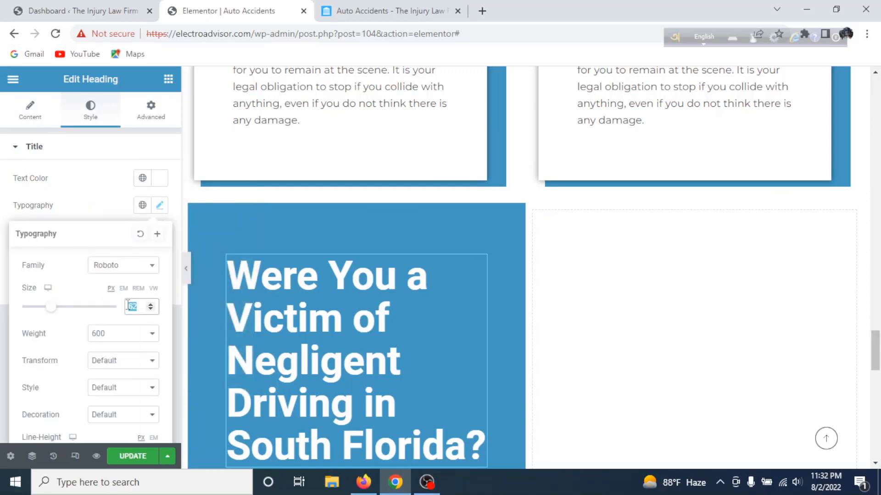
text(45)
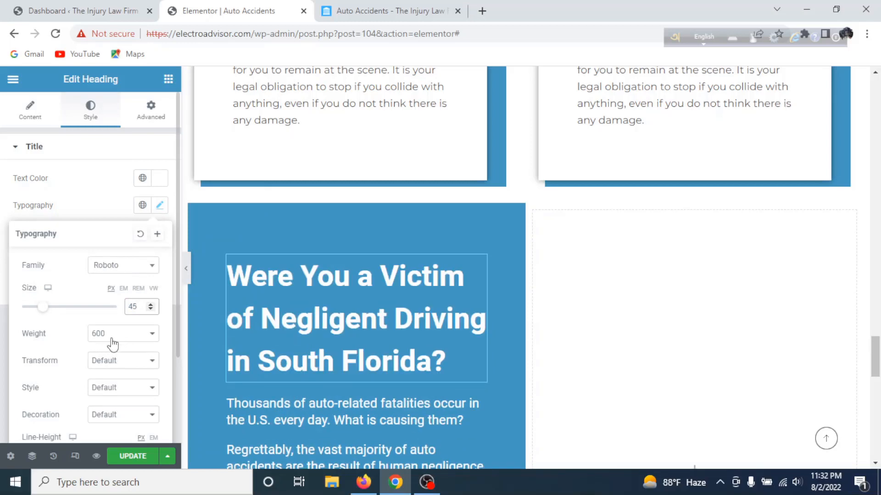
scroll(112, 343, down, 2)
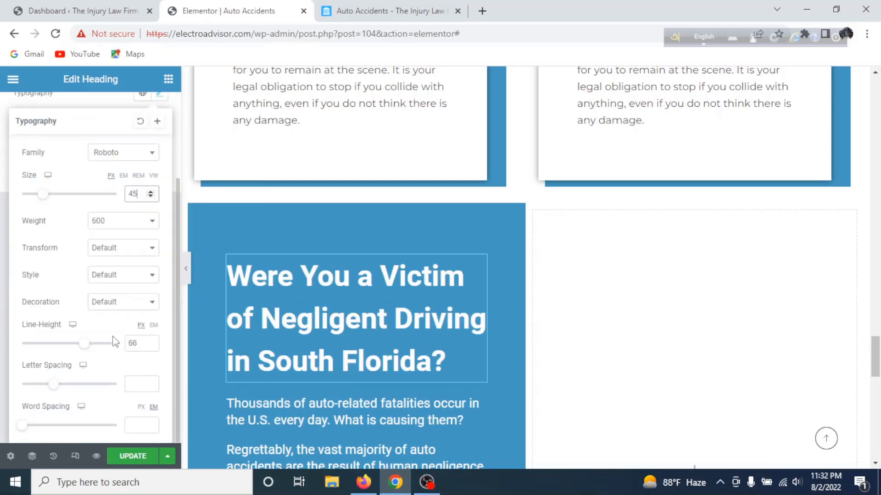
double_click(144, 344)
text(45)
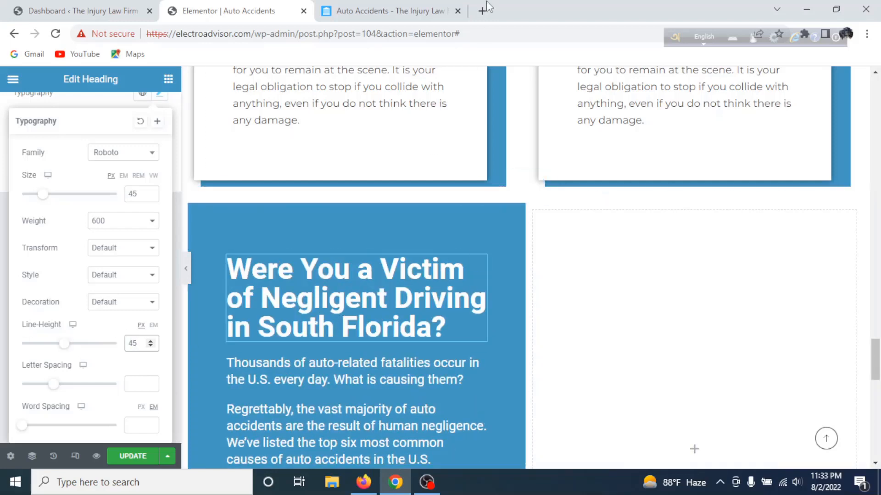
Step: Compare the restyled heading with the reference page and preview the section with the editing panel hidden
click(412, 6)
click(229, 10)
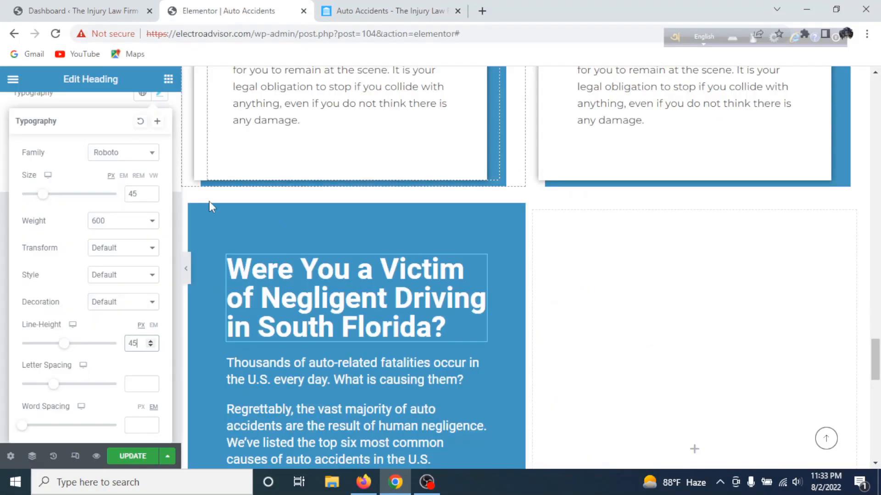
click(304, 287)
key(ctrl+p)
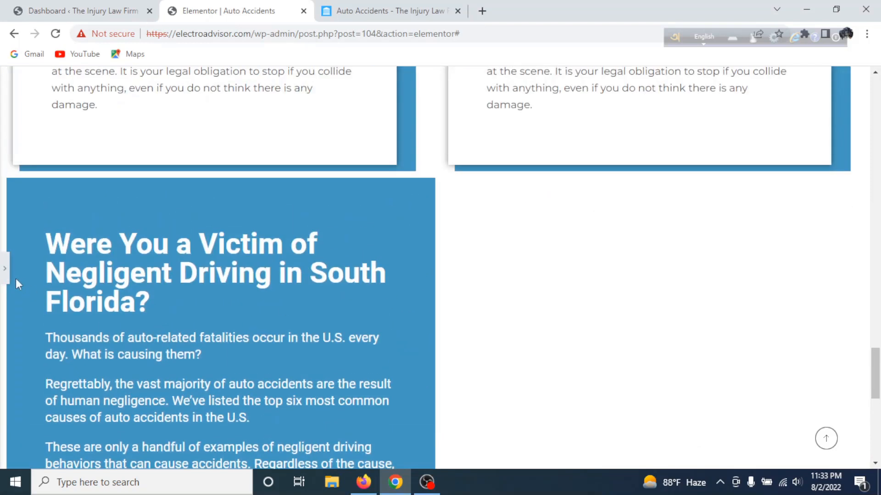
Step: Compare the blue text column with the reference page, preview it with the editing panel hidden, and examine the reference's list of accident causes
key(ctrl+p)
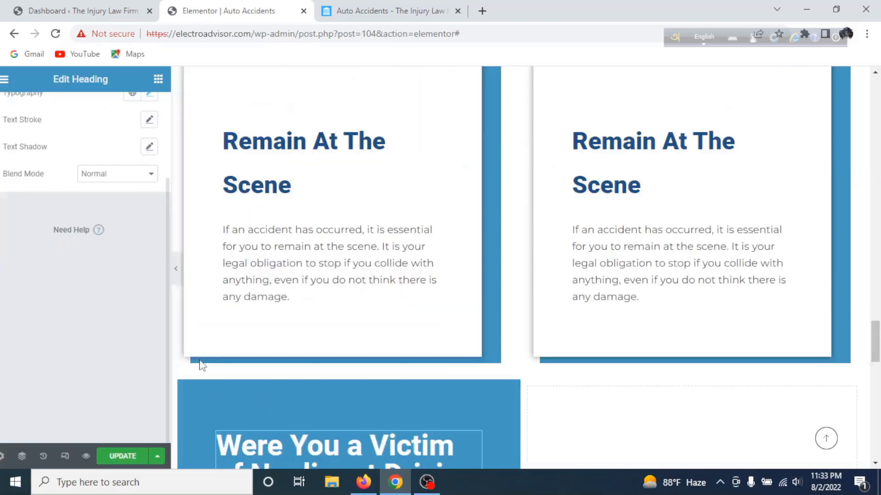
scroll(315, 368, down, 3)
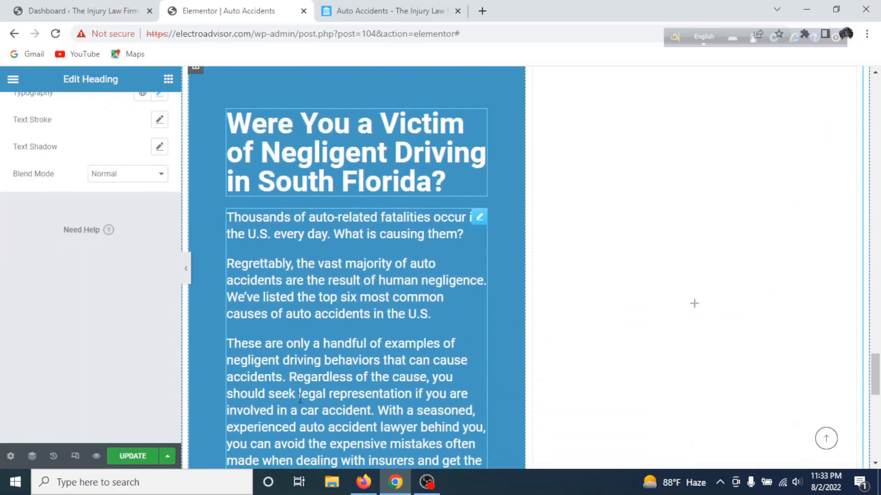
click(459, 18)
scroll(363, 269, down, 3)
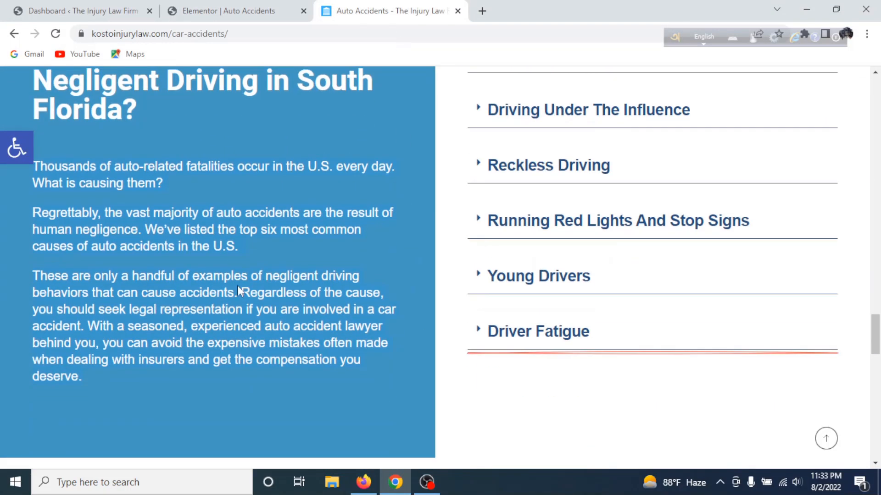
click(269, 10)
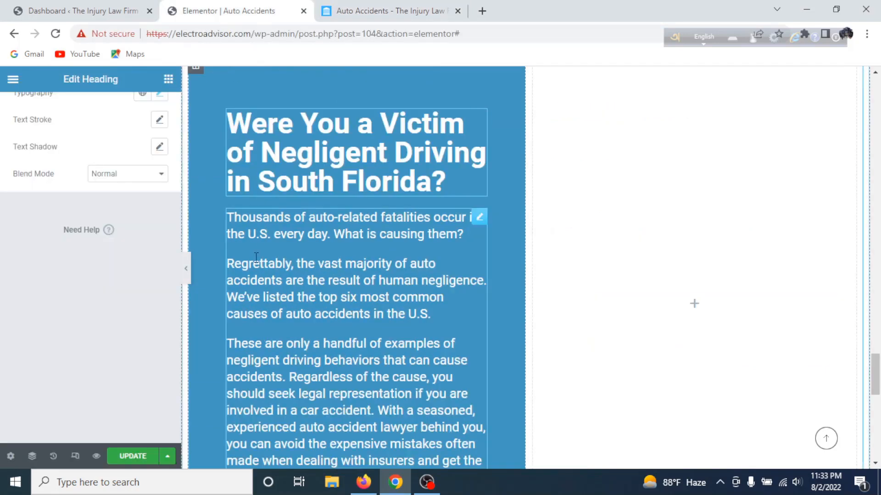
click(188, 268)
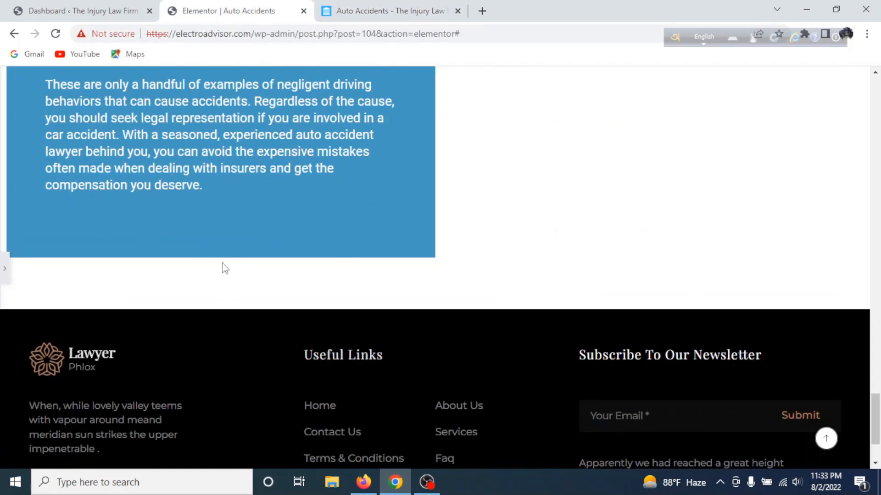
scroll(227, 267, up, 5)
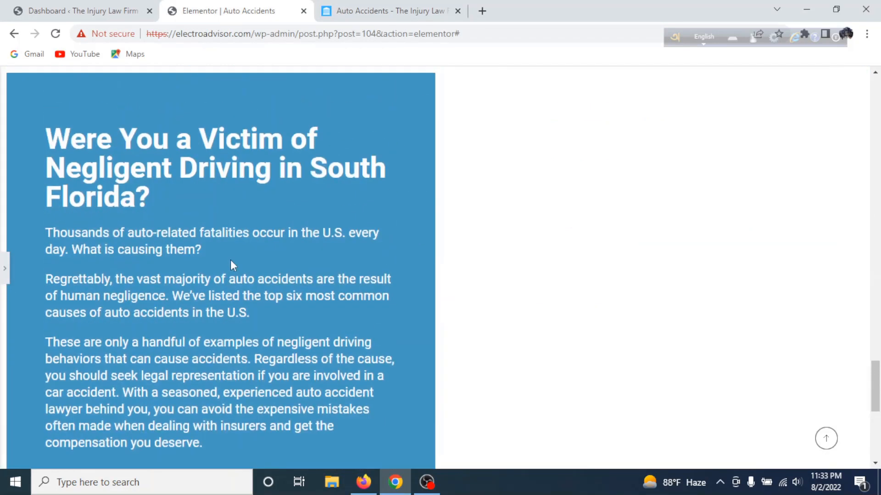
click(5, 269)
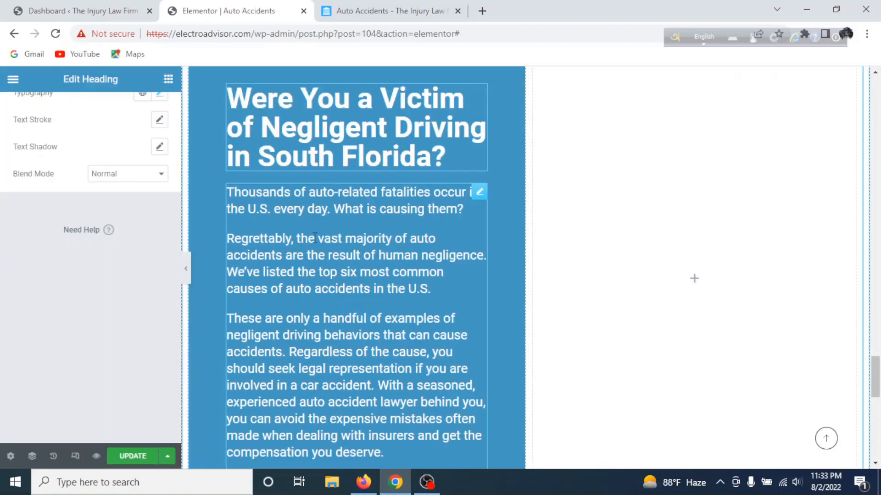
scroll(357, 235, up, 4)
click(384, 11)
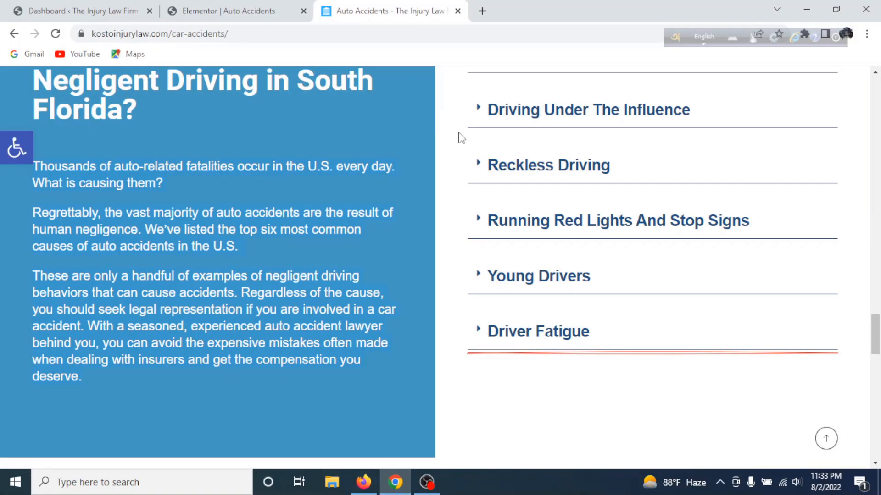
scroll(644, 249, up, 4)
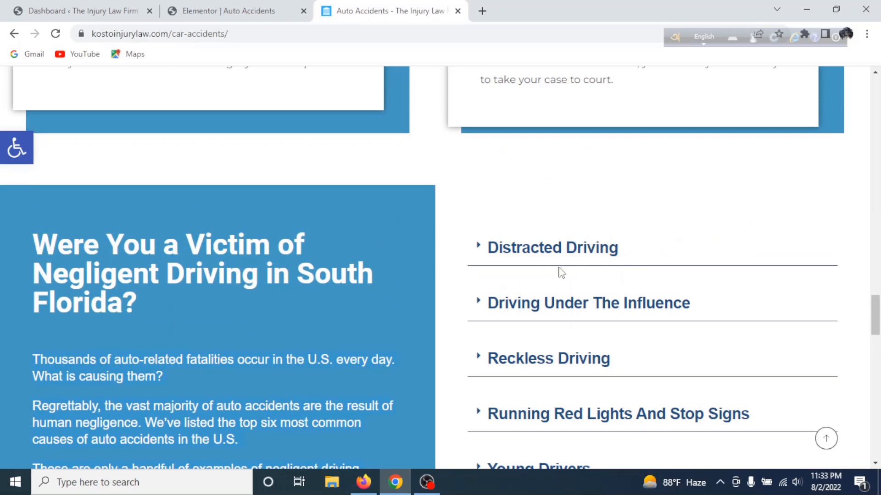
scroll(574, 275, down, 3)
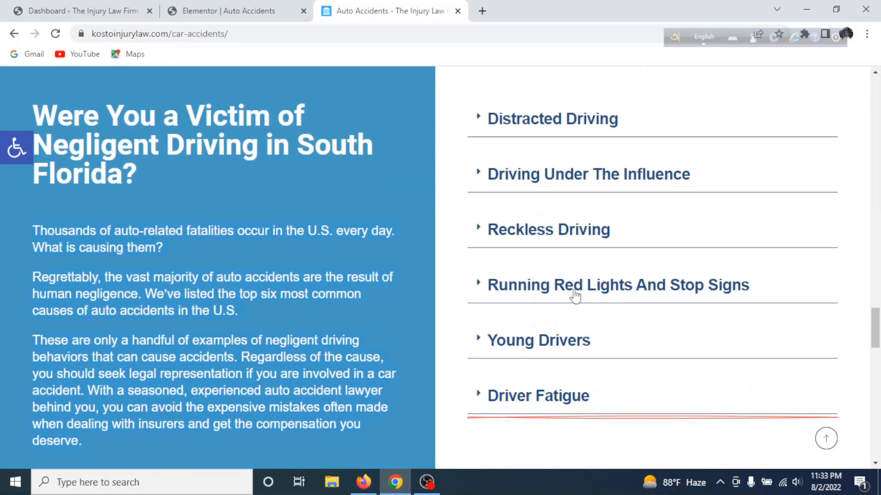
Step: Back in the Elementor page, find the Toggle widget and add it to the empty column beside the blue text
click(239, 11)
scroll(628, 308, down, 4)
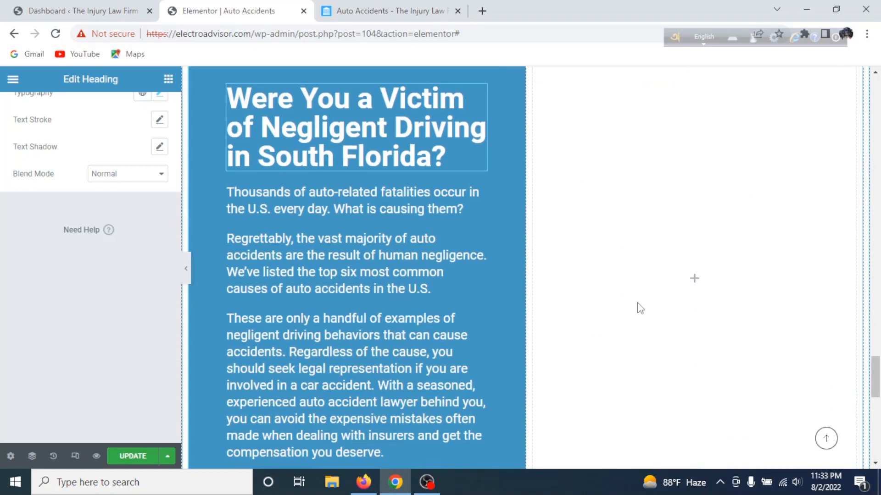
click(696, 279)
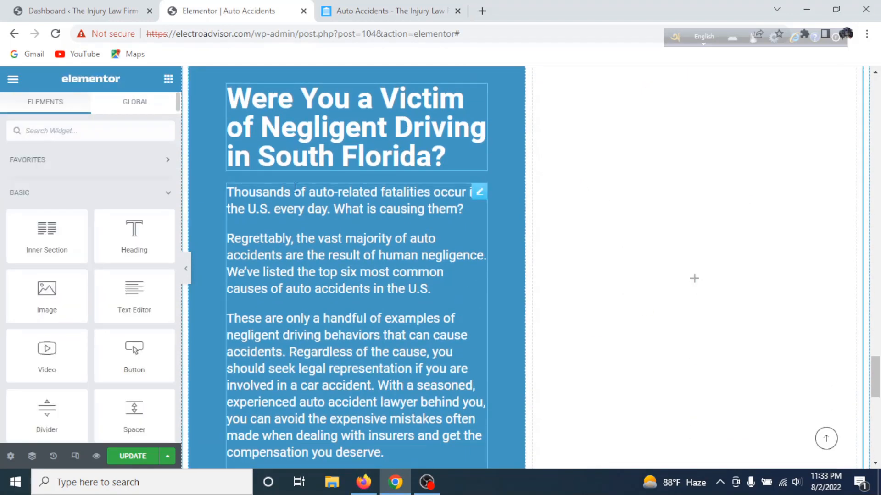
click(113, 129)
text(toggle)
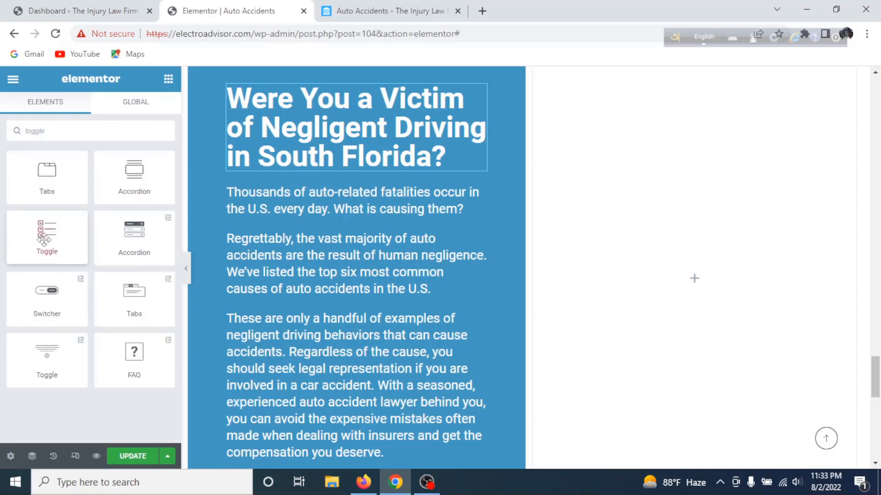
drag(44, 239, 574, 280)
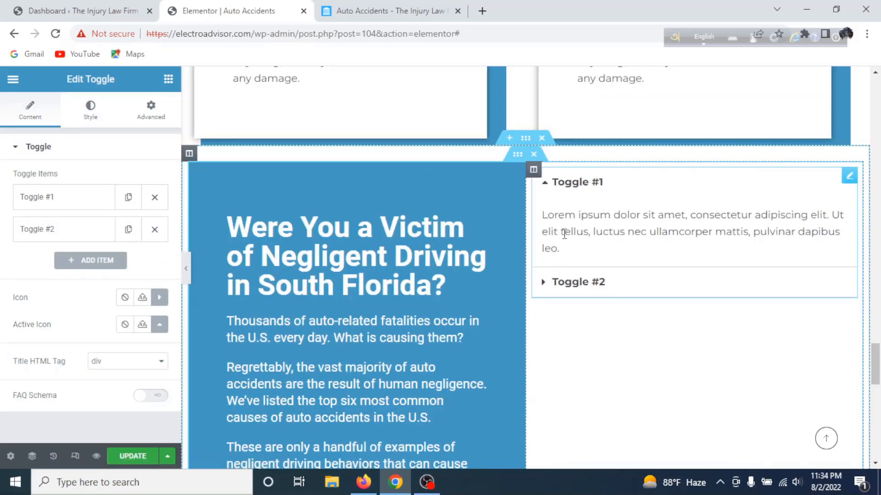
Step: Copy the Distracted Driving title from the reference page and use it as the first toggle item's title
click(386, 11)
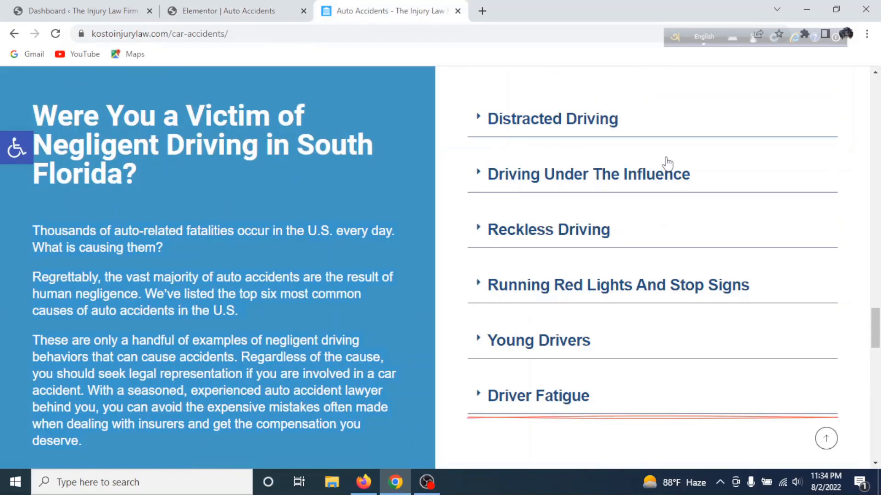
scroll(665, 166, up, 1)
drag(632, 192, 489, 192)
key(ctrl+c)
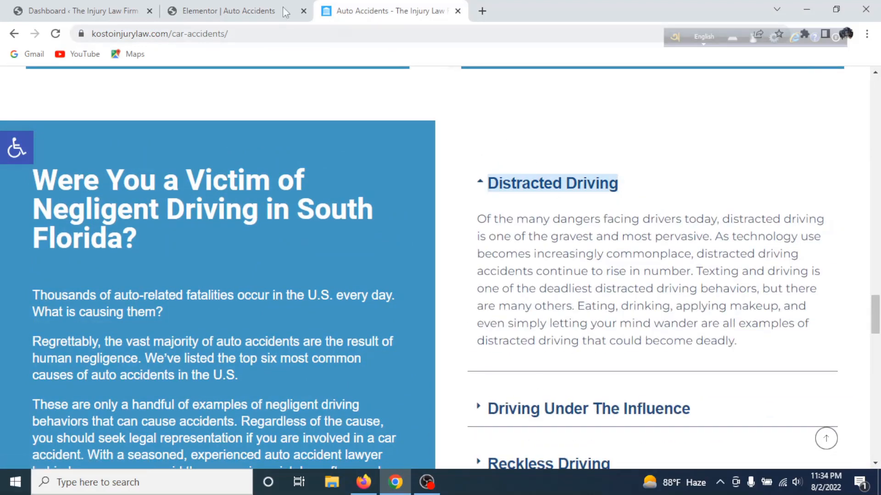
click(257, 11)
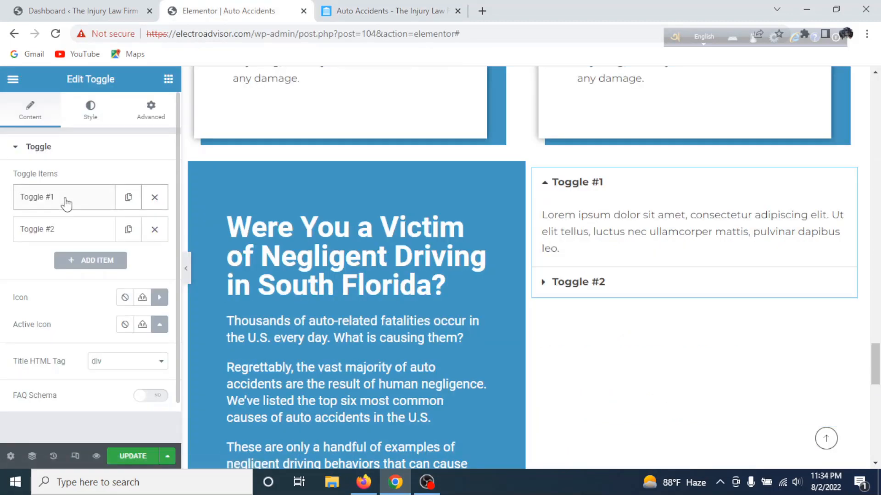
click(66, 202)
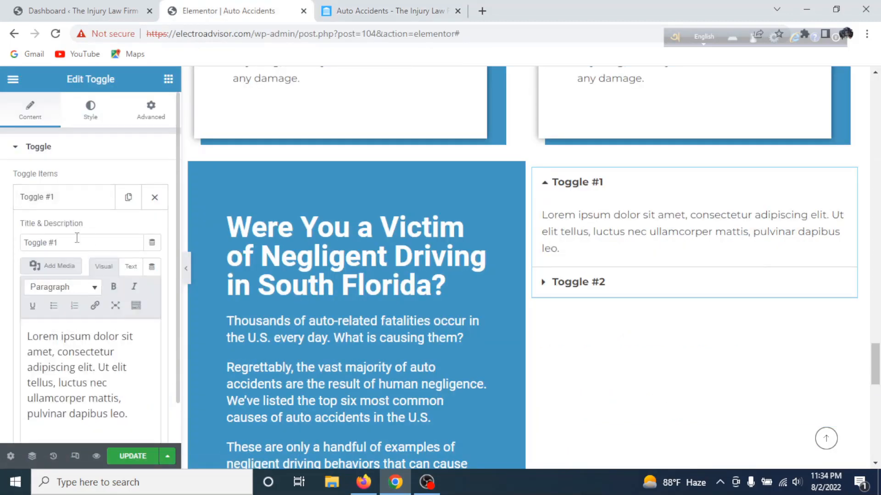
drag(77, 238, 9, 236)
key(ctrl+v)
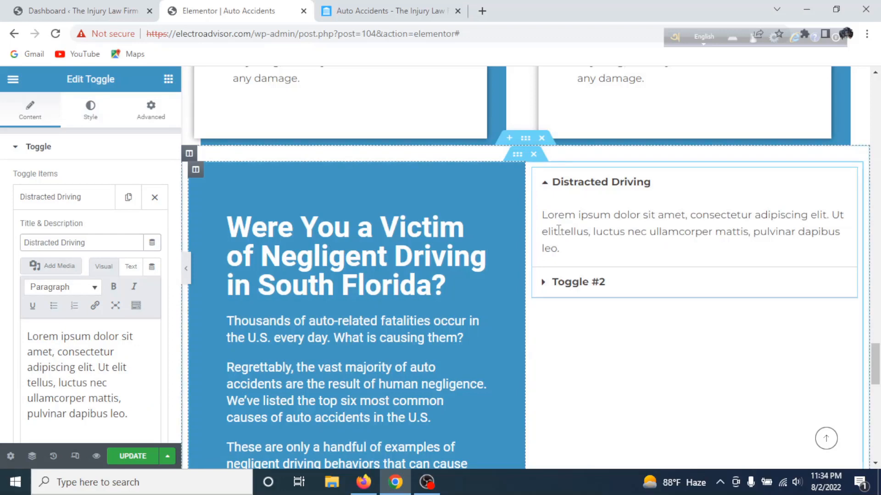
Step: Replace the first toggle item's placeholder description with the Distracted Driving paragraph copied from the reference page
click(349, 12)
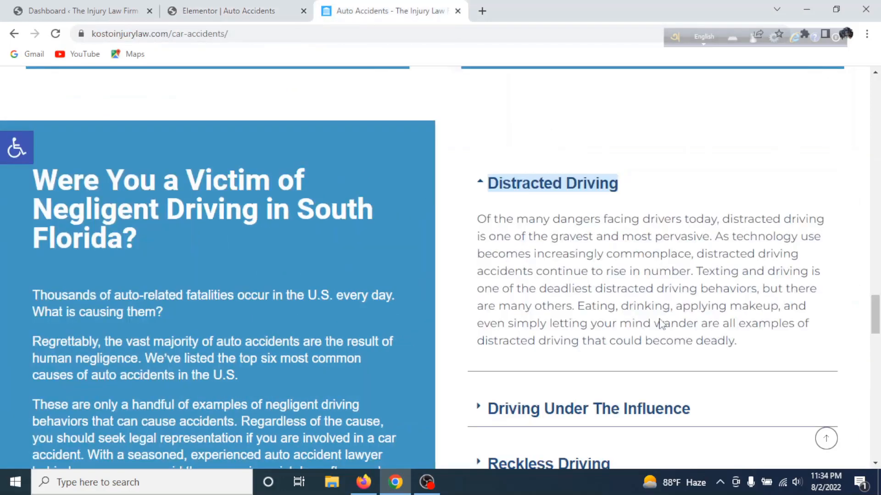
drag(743, 349, 475, 223)
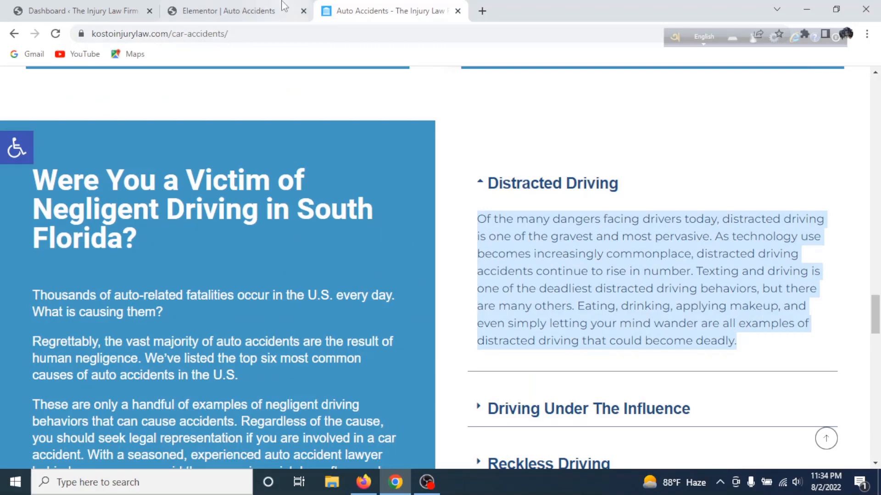
click(225, 10)
click(114, 408)
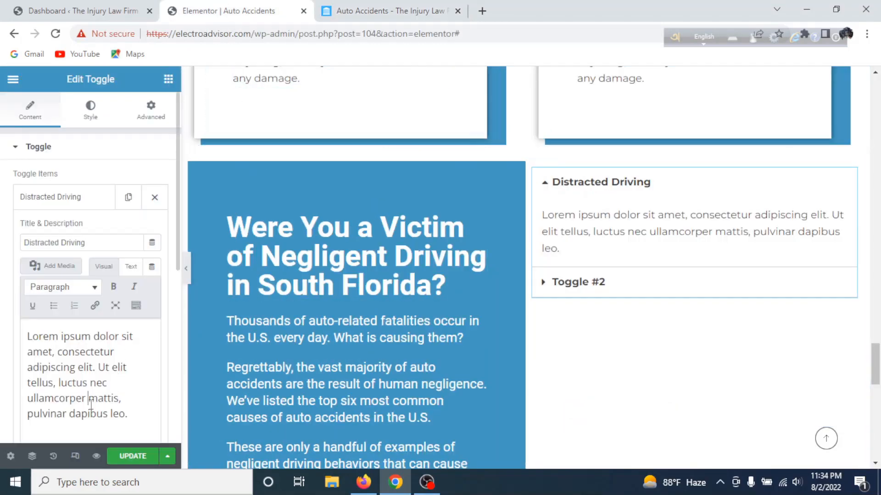
key(ctrl+a)
key(ctrl+v)
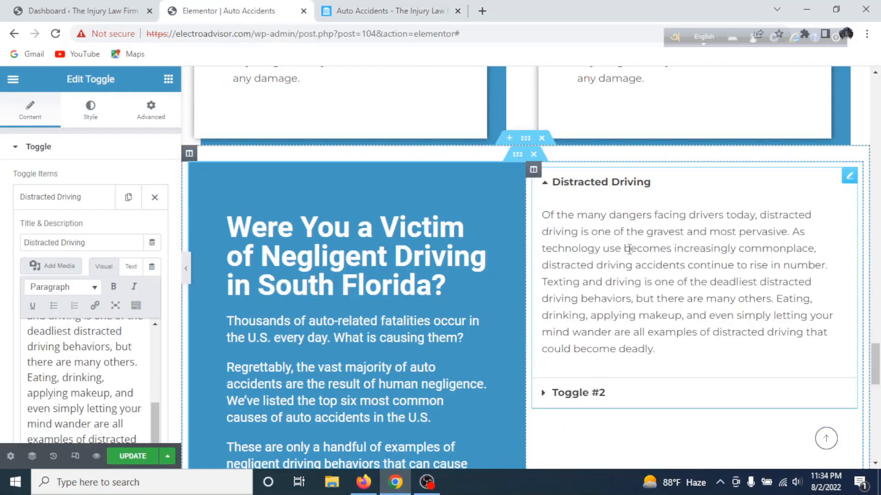
Step: Copy the Driving Under The Influence title from the reference page and use it as the second toggle item's title
click(390, 10)
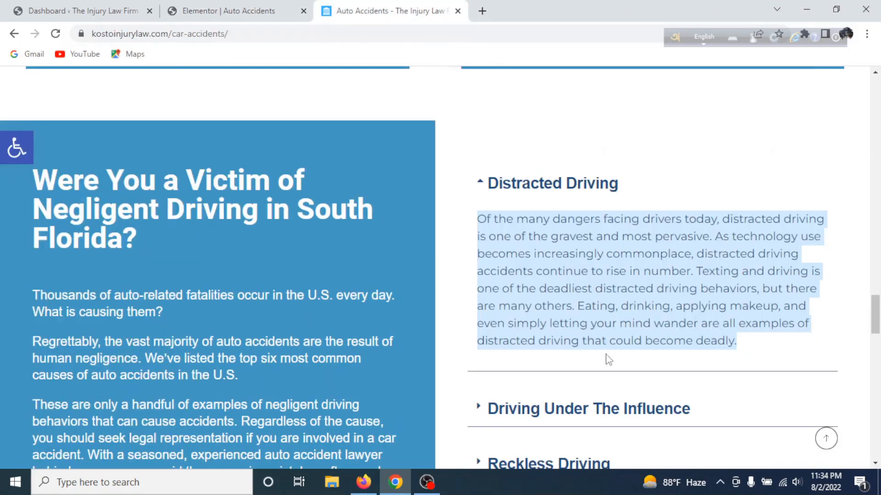
scroll(658, 376, down, 2)
drag(702, 289, 489, 288)
key(ctrl+c)
click(229, 11)
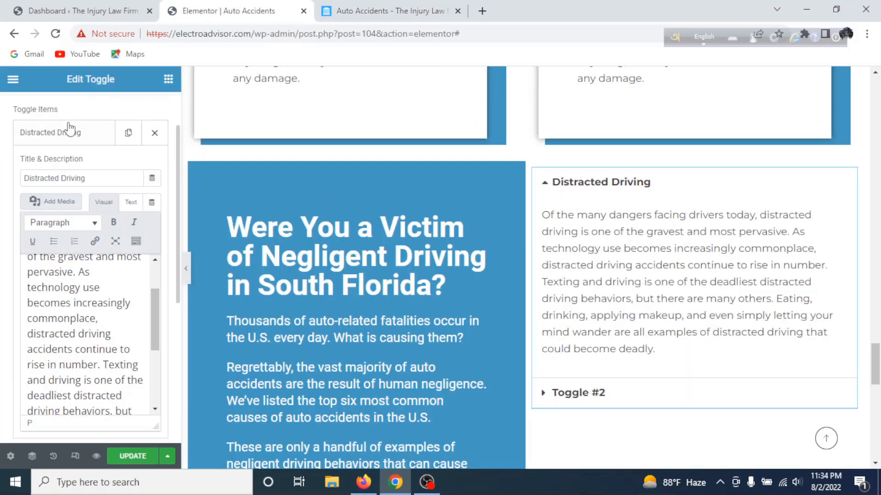
click(73, 136)
click(87, 166)
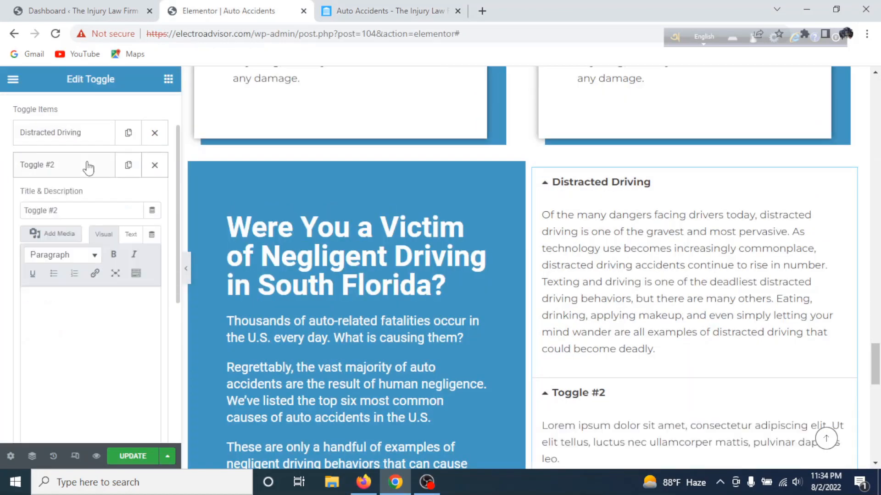
triple_click(71, 210)
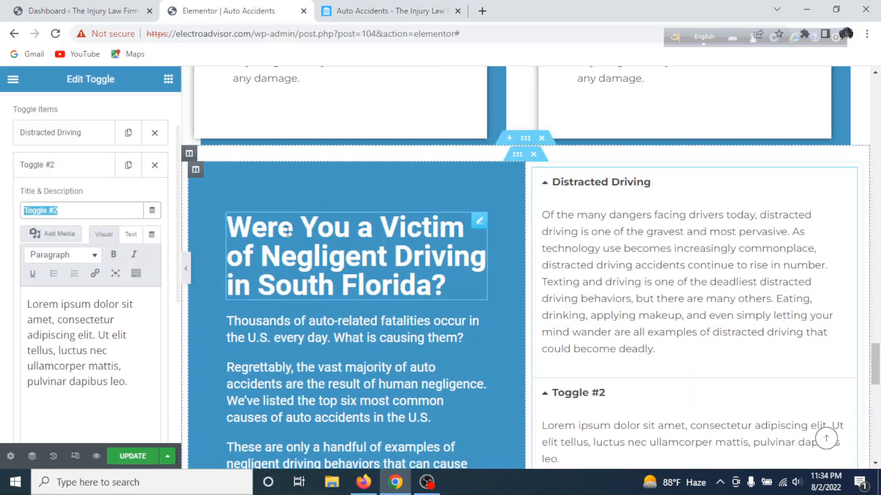
key(ctrl+v)
Step: Replace the second toggle item's placeholder description with the reference page's Driving Under The Influence paragraph, and collapse the item
click(390, 10)
drag(786, 374, 480, 253)
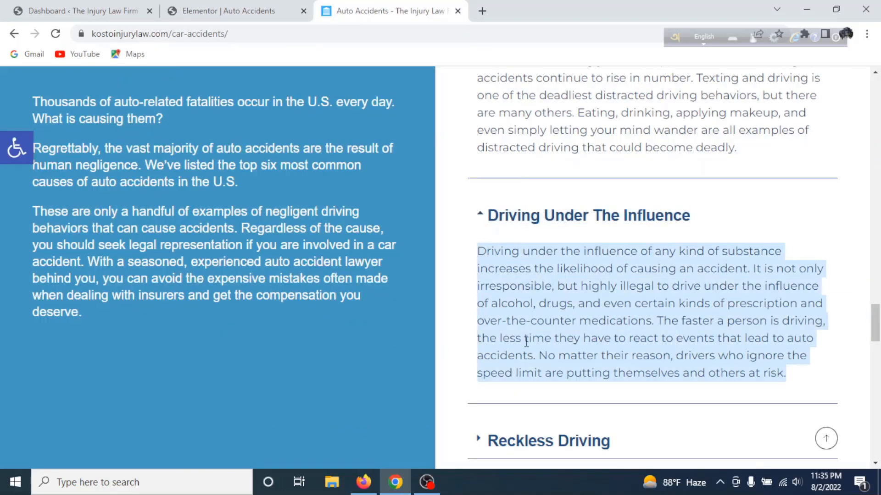
click(207, 10)
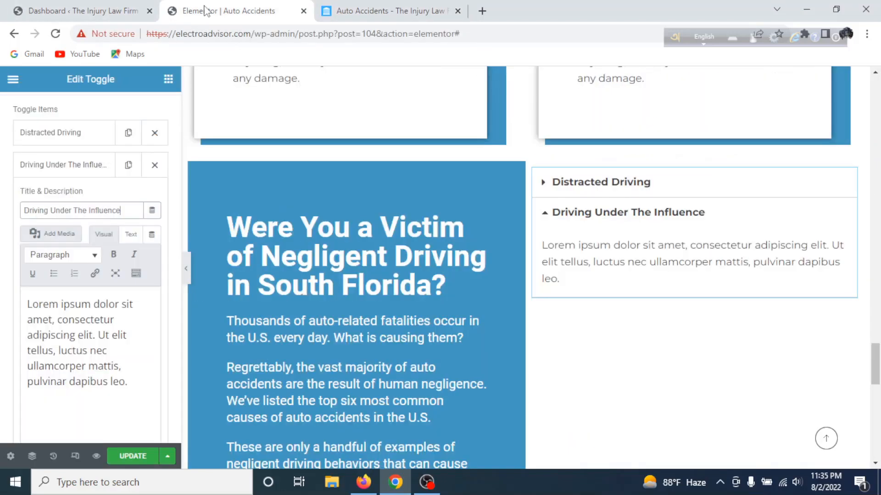
click(95, 376)
key(ctrl+a)
key(ctrl+v)
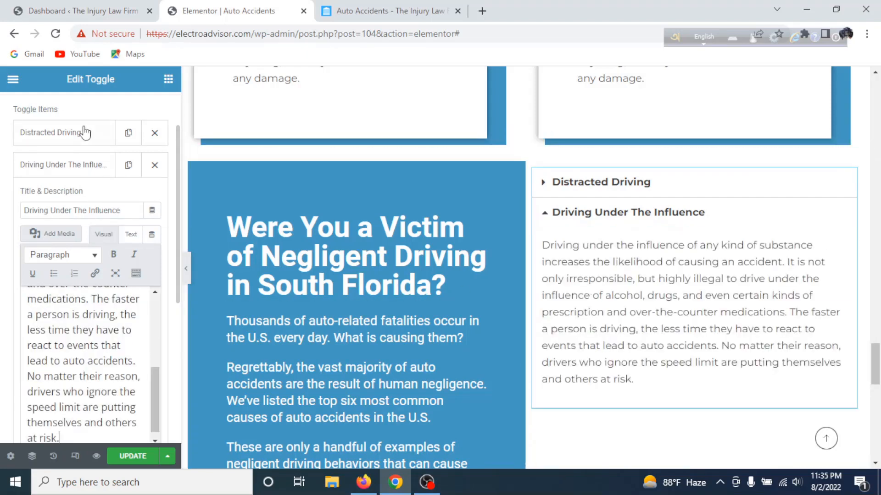
click(94, 165)
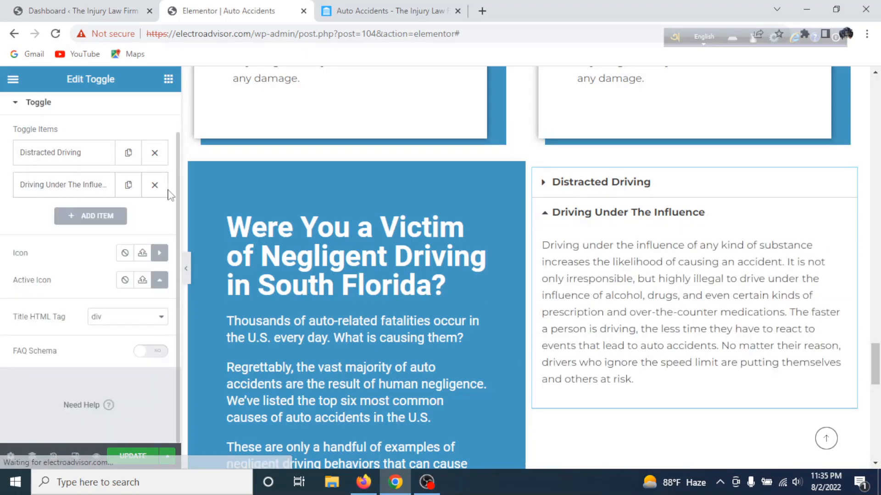
Step: Add a third toggle item and title it Reckless Driving, copied from the reference page
click(91, 217)
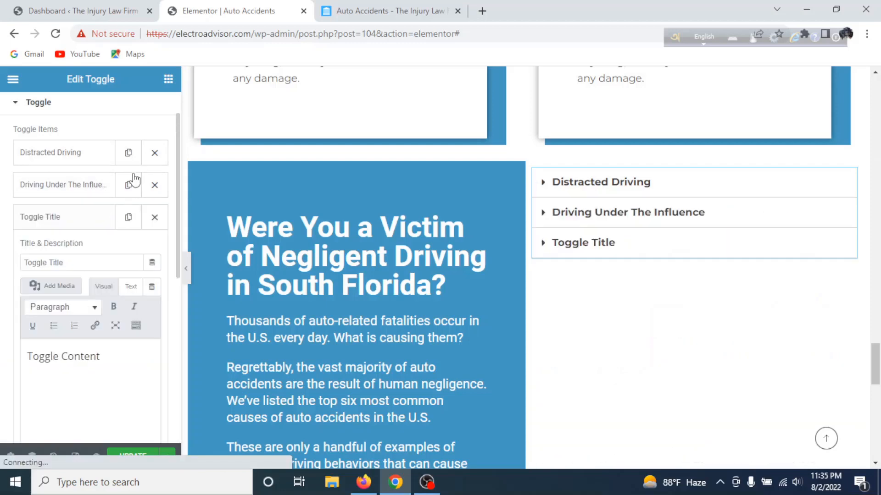
click(403, 11)
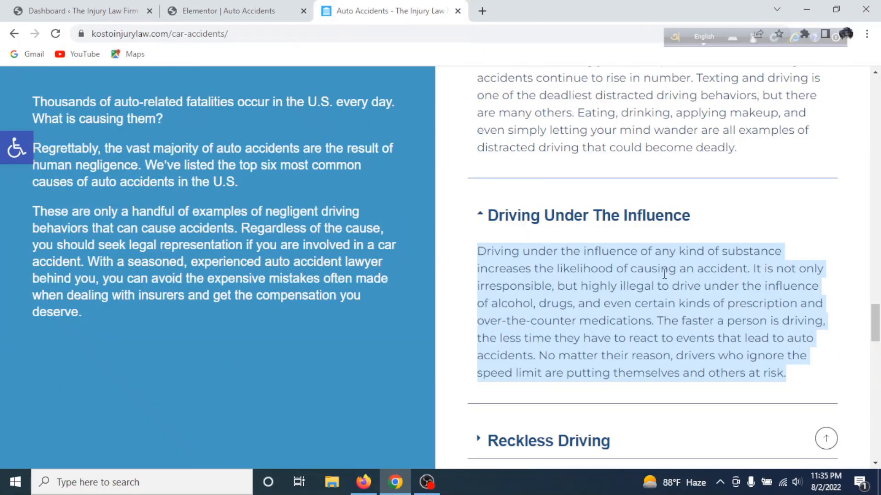
scroll(638, 345, down, 3)
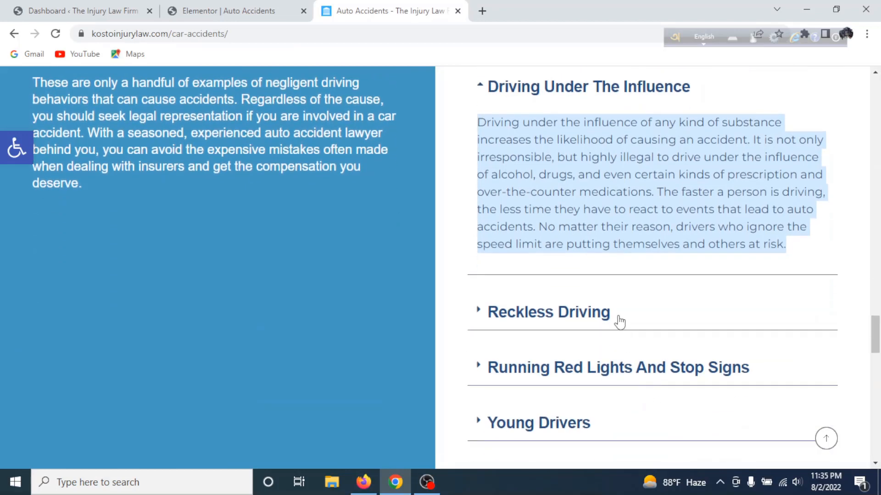
drag(616, 320, 487, 319)
key(ctrl+c)
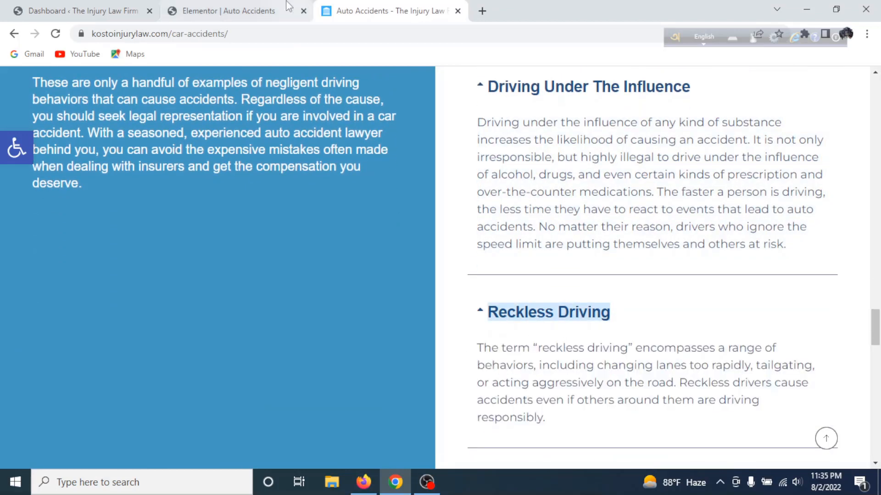
click(225, 11)
triple_click(89, 257)
key(ctrl+v)
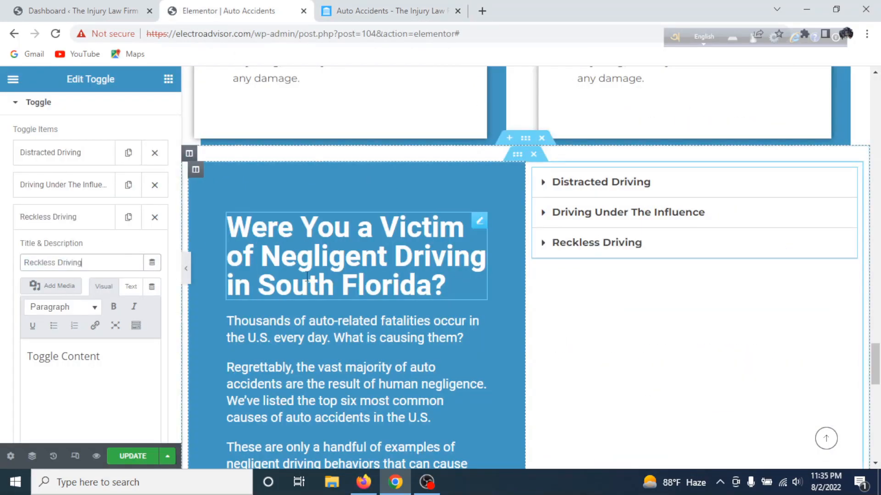
Step: Replace the third toggle item's placeholder description with the reference page's Reckless Driving paragraph, and collapse the item
key(ctrl+Tab)
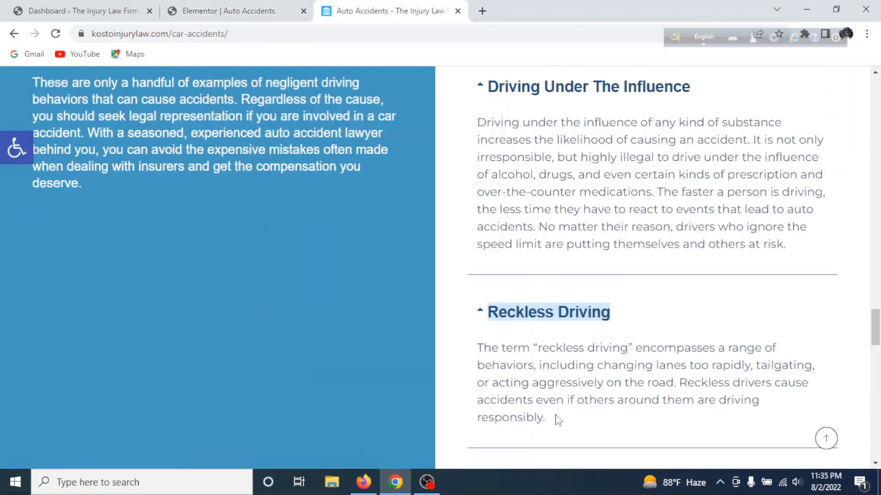
drag(558, 420, 473, 340)
key(ctrl+c)
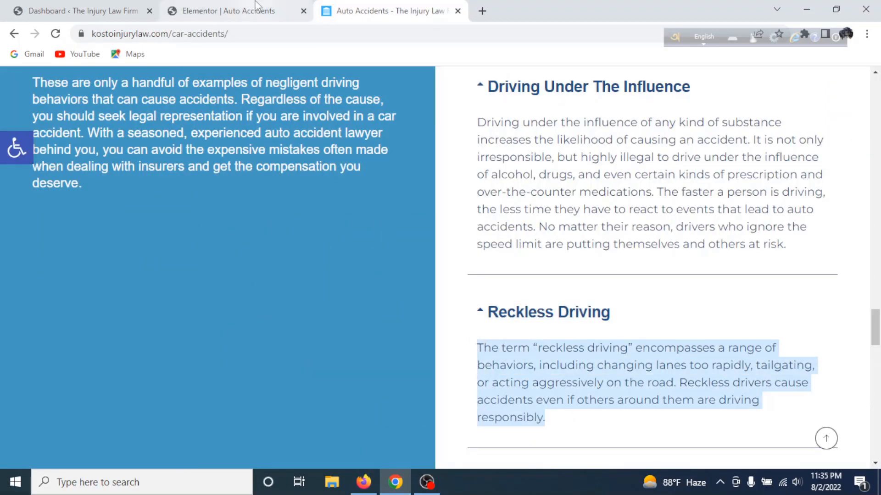
click(225, 10)
drag(117, 356, 25, 336)
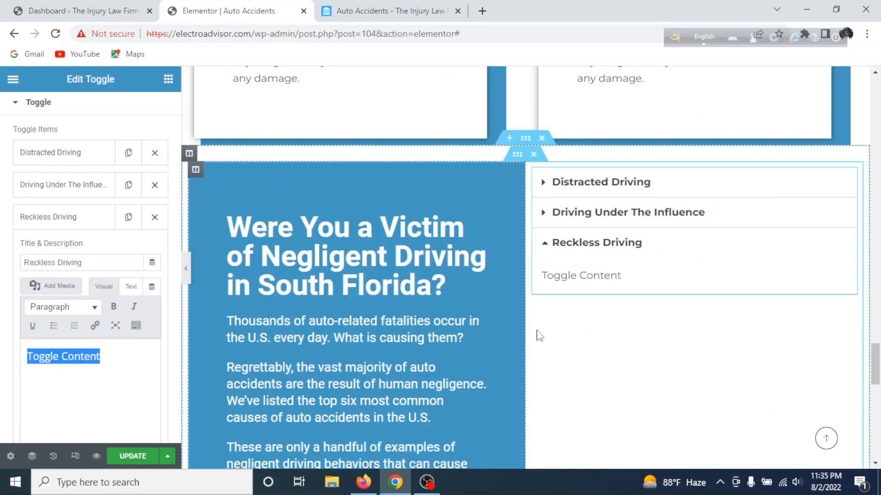
key(ctrl+v)
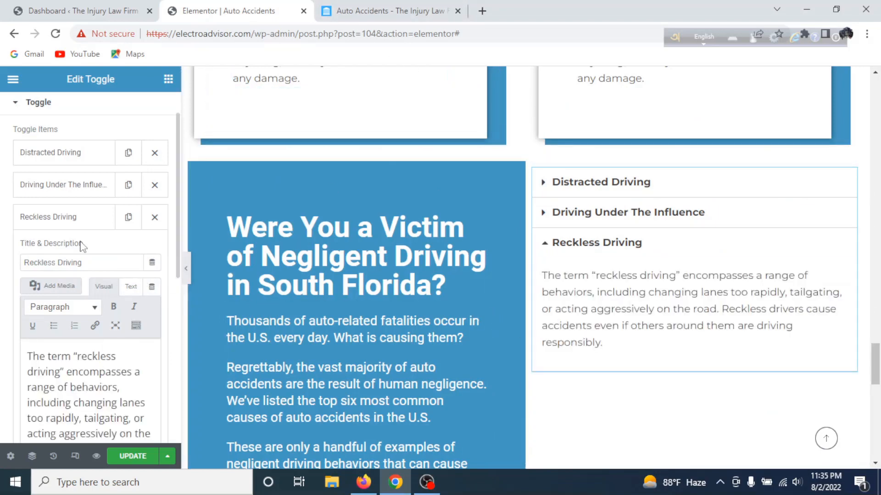
click(82, 219)
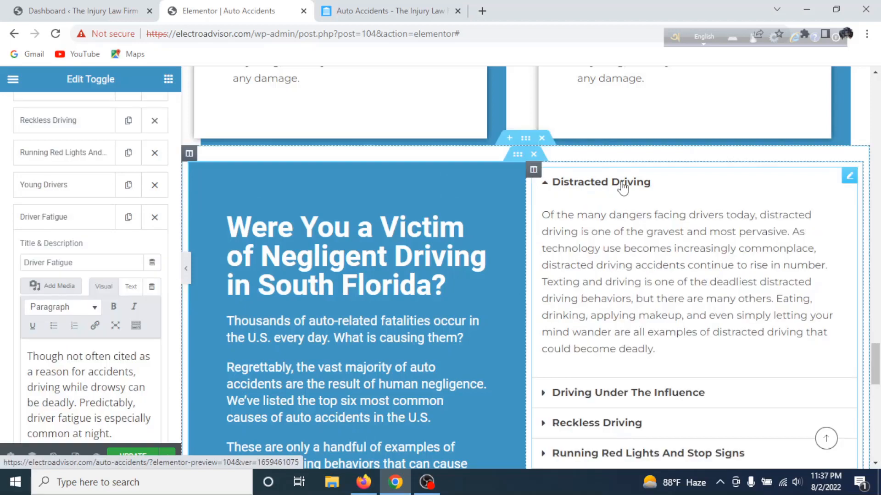
Step: Collapse the Distracted Driving preview and the expanded items on the reference page, and examine the reference toggle list's layout and styling
click(623, 186)
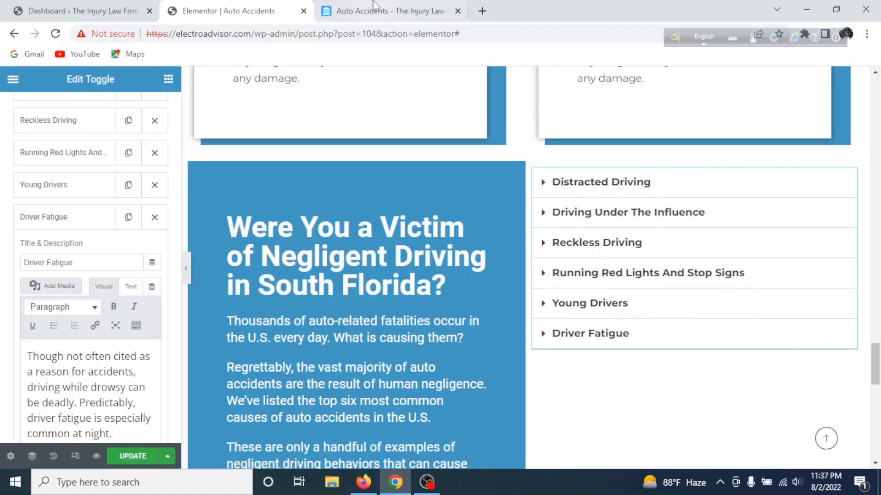
click(373, 4)
scroll(678, 313, up, 15)
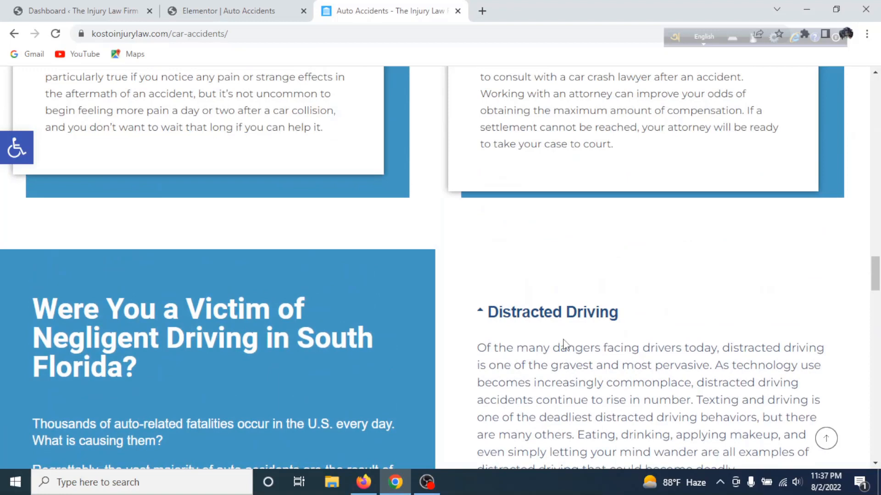
click(570, 314)
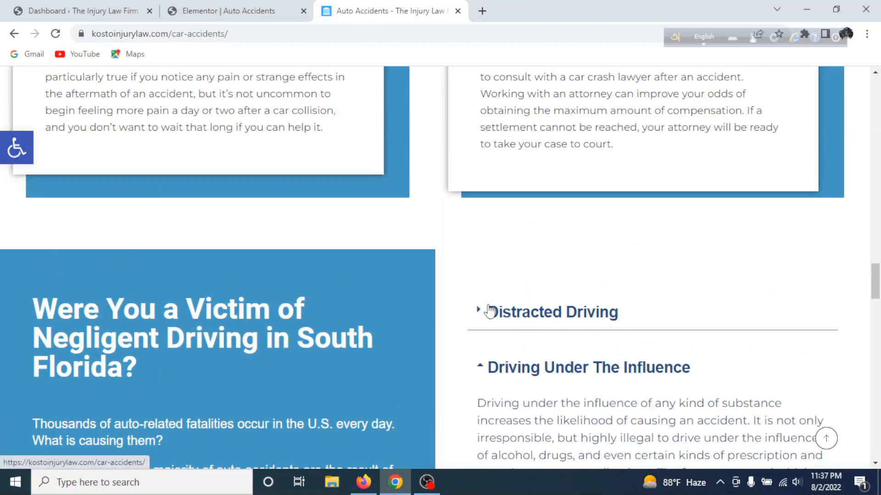
click(544, 374)
scroll(566, 382, down, 3)
click(565, 299)
scroll(589, 323, down, 3)
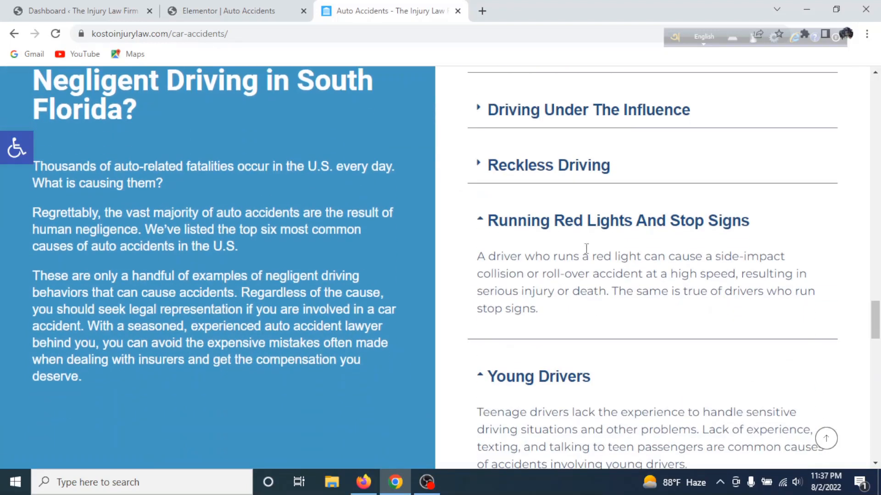
click(584, 229)
click(560, 289)
scroll(541, 243, up, 3)
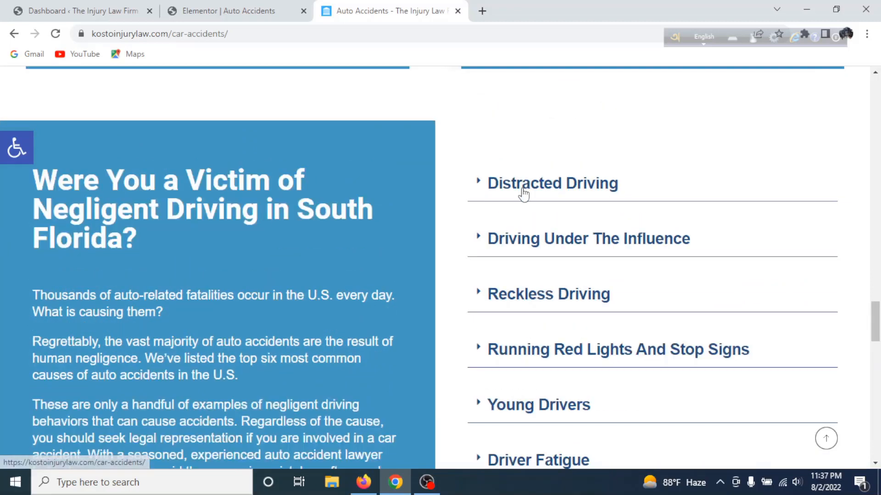
scroll(553, 294, down, 3)
scroll(555, 312, up, 3)
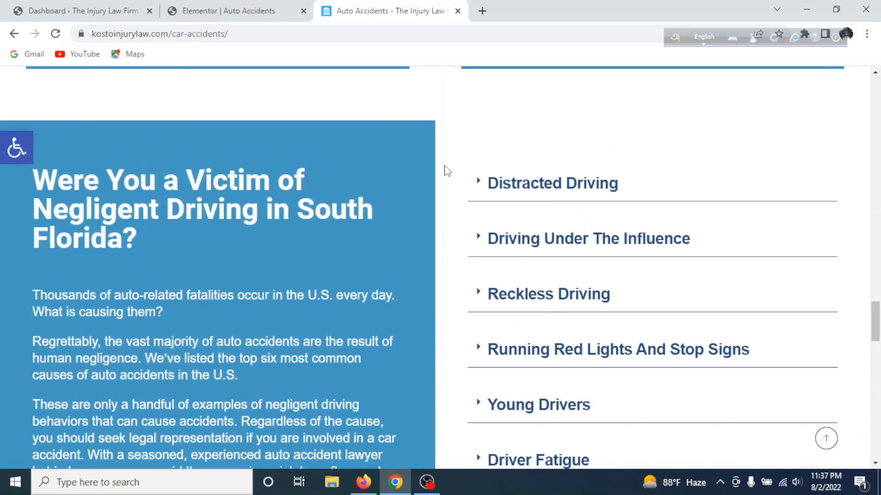
Step: Set the vertical alignment of the column holding the toggle list to Middle in the Elementor editor
click(193, 7)
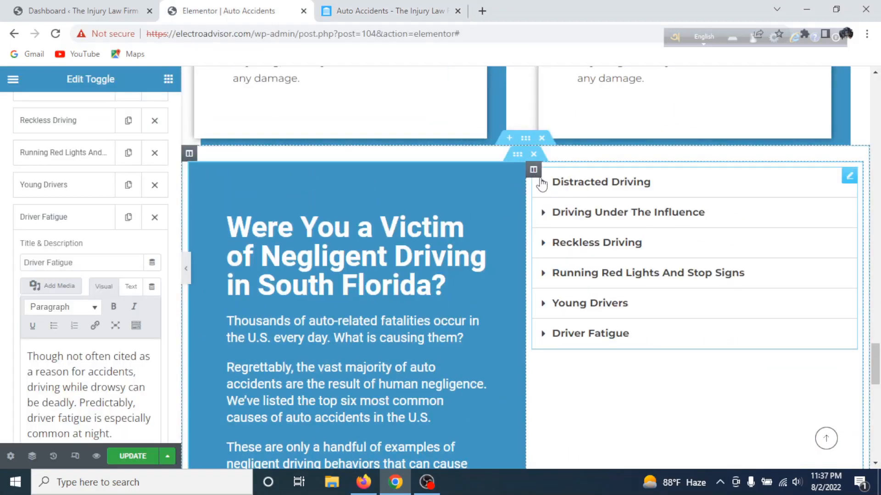
click(533, 170)
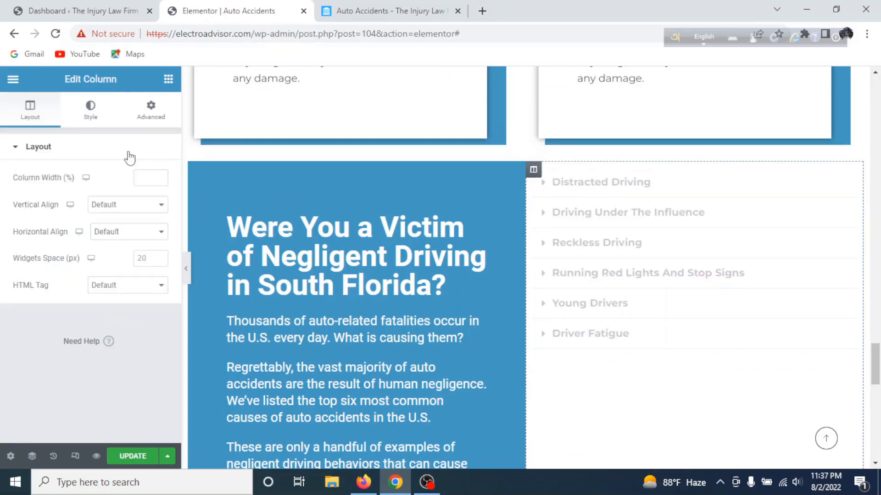
click(121, 204)
click(103, 239)
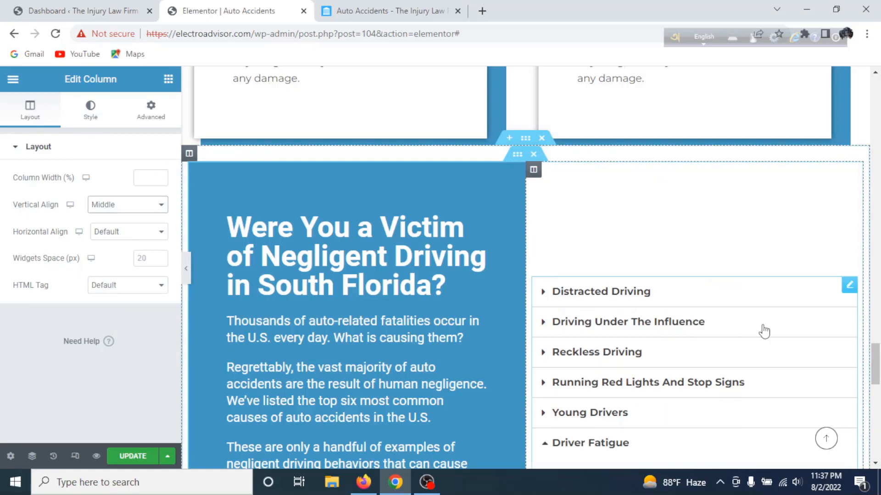
scroll(763, 323, down, 4)
scroll(762, 321, up, 3)
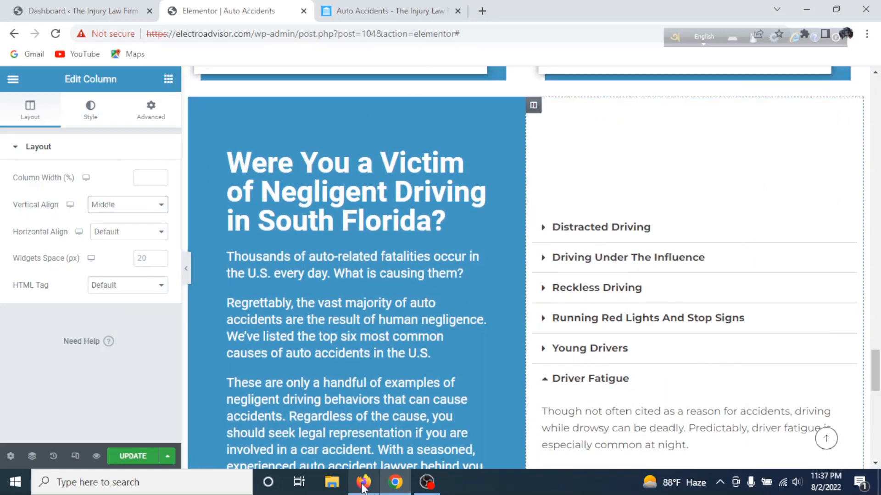
Step: Switch to Firefox, inspect the Distracted Driving title's styles on the reference page, and copy its color #1E5083
click(363, 483)
key(F12)
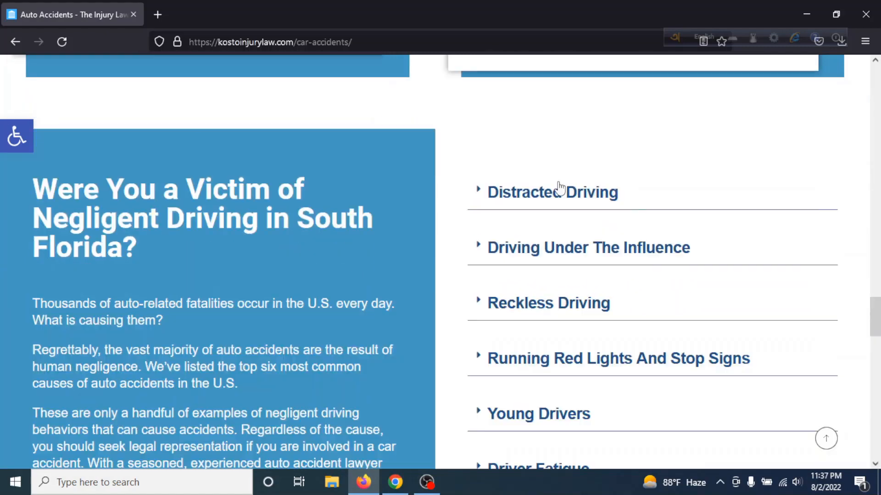
right_click(539, 196)
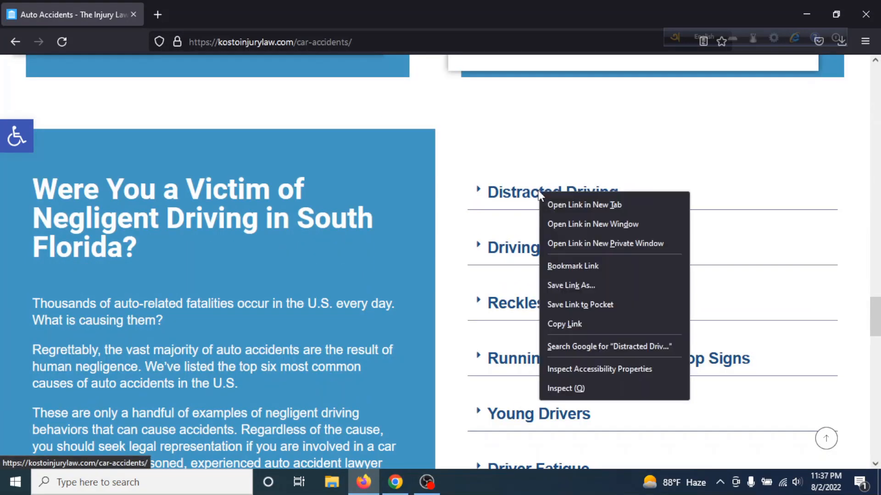
click(560, 386)
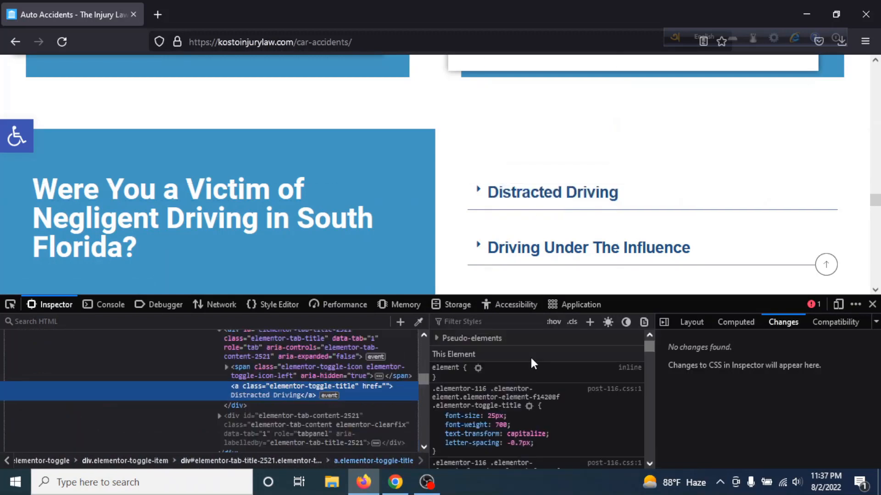
scroll(529, 367, down, 2)
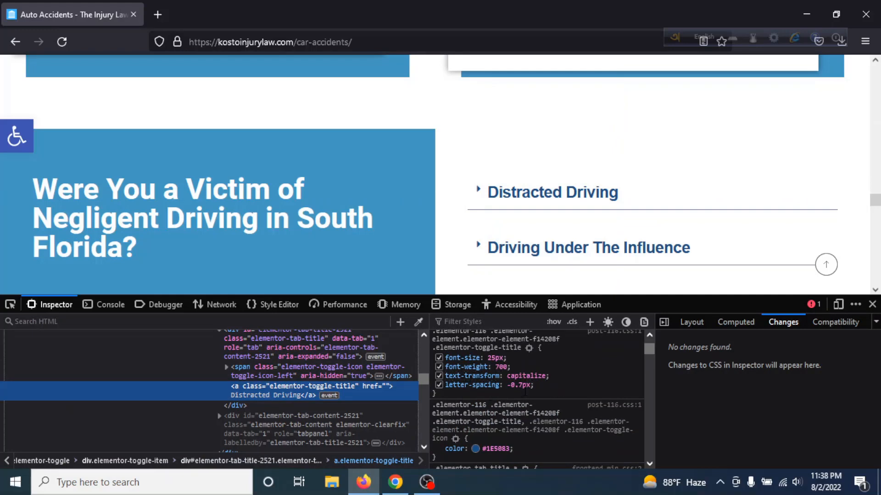
scroll(536, 399, down, 2)
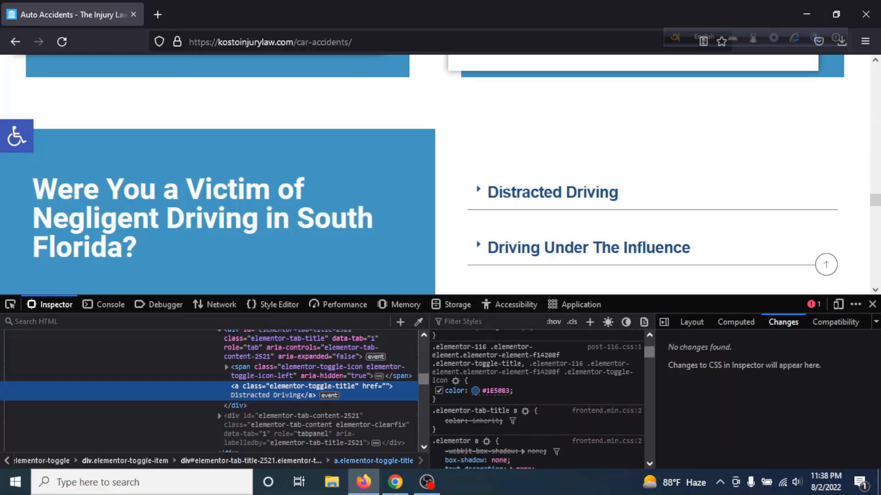
click(493, 391)
key(ctrl+c)
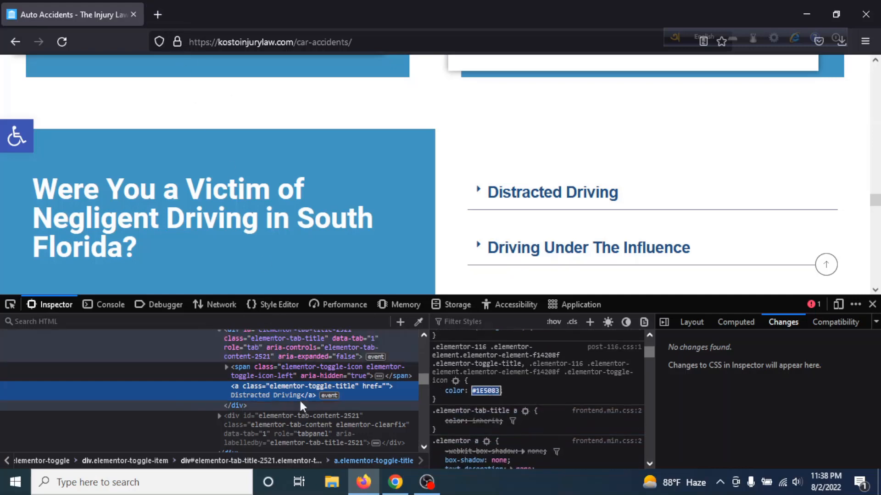
Step: Switch back to the Elementor editor in Chrome and set the toggle widget's title color to the copied #1E5083
click(395, 481)
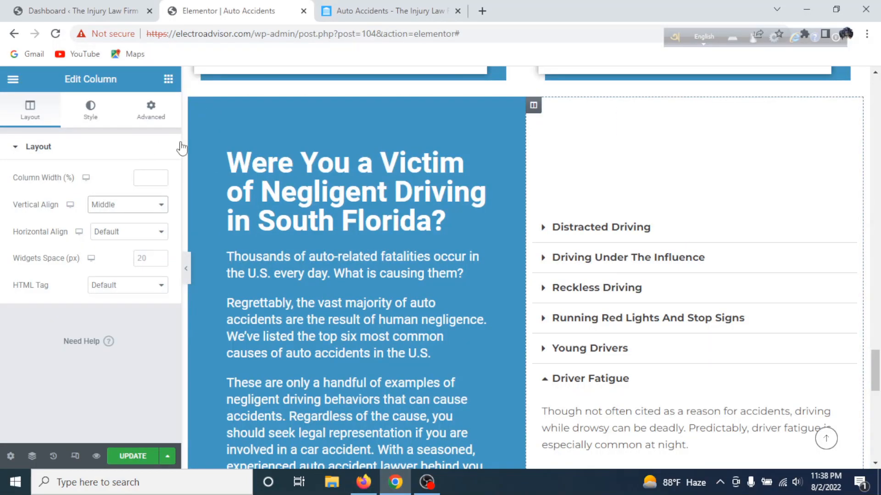
click(101, 131)
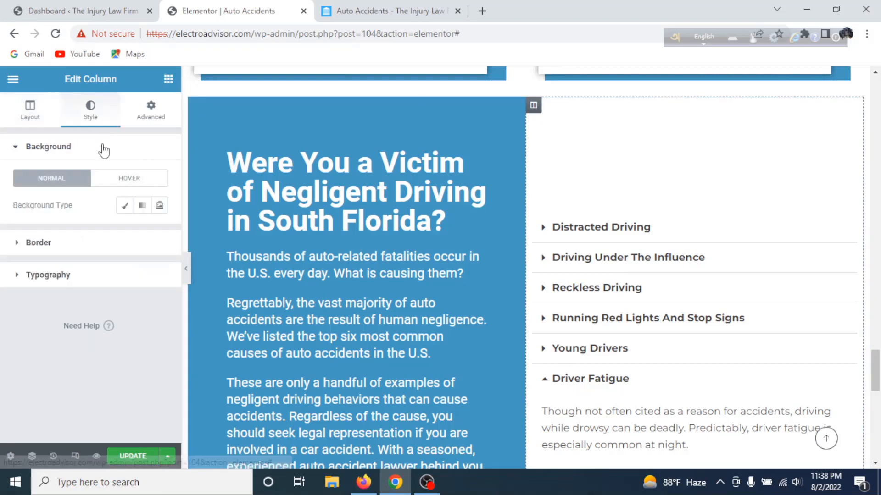
click(608, 255)
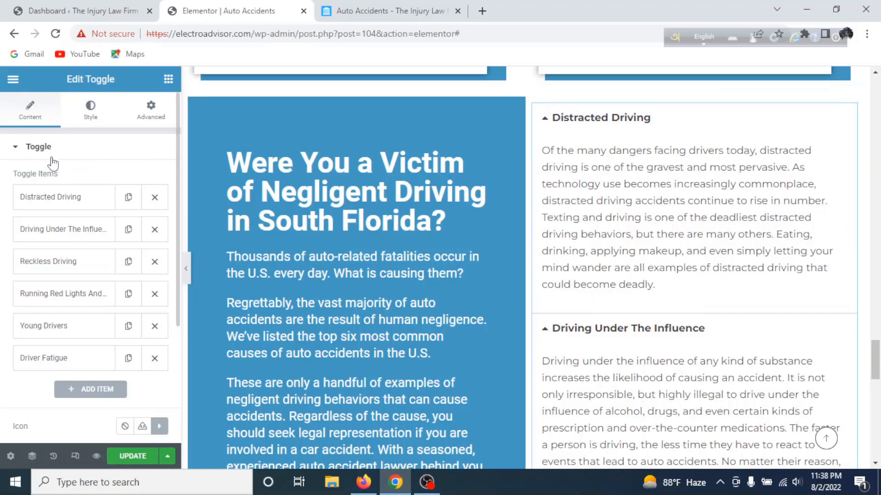
click(100, 114)
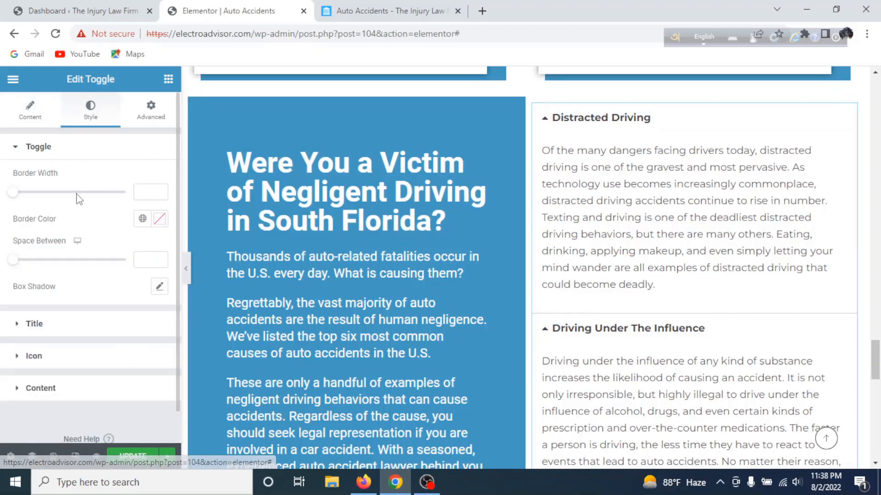
scroll(97, 289, down, 1)
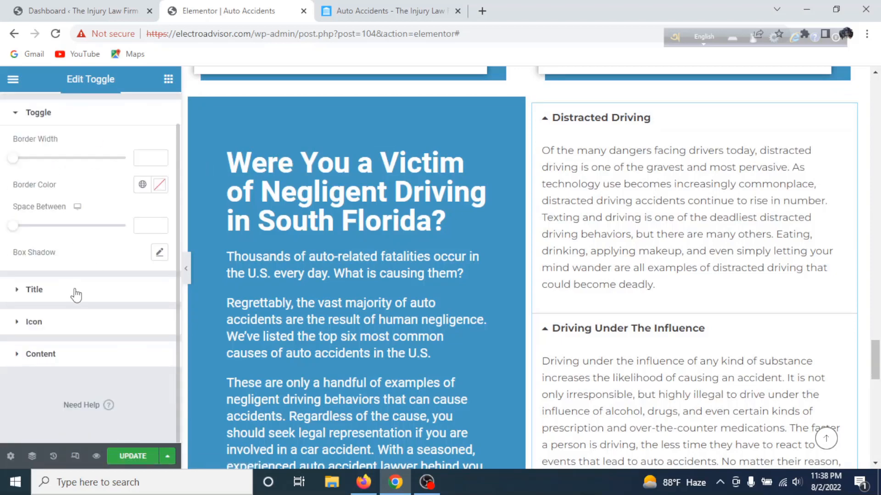
click(76, 292)
scroll(110, 264, down, 2)
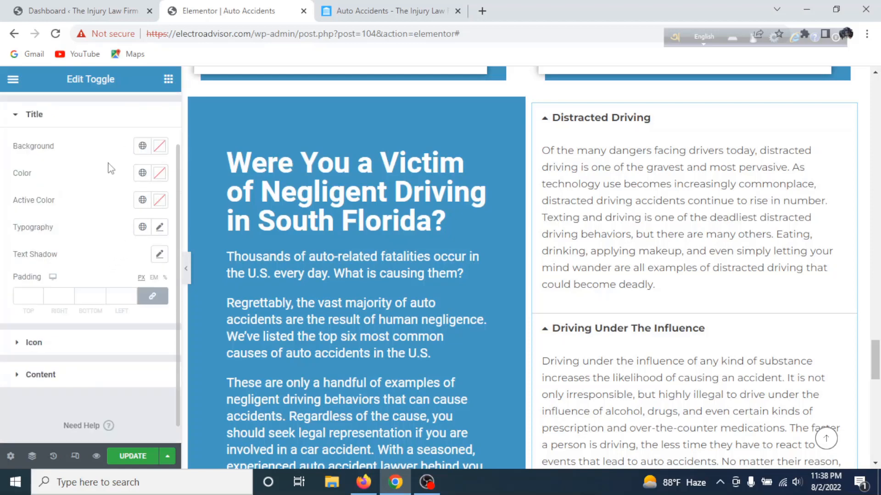
click(159, 177)
key(ctrl+v)
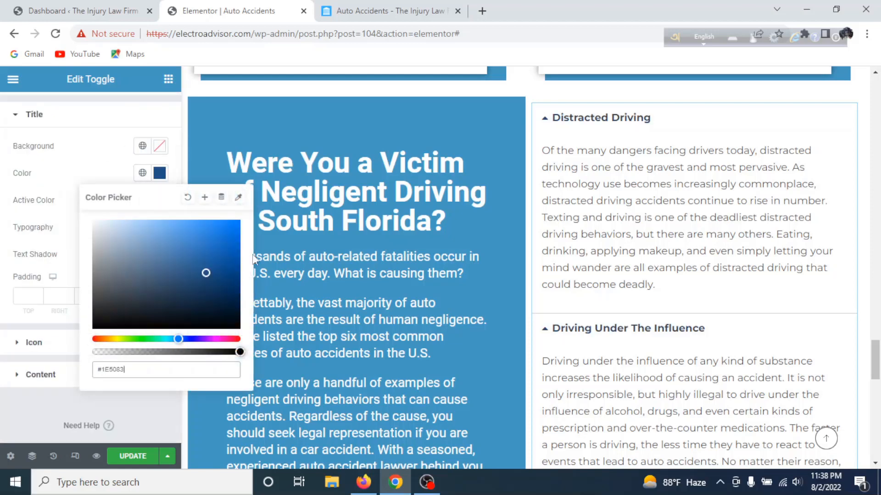
click(113, 156)
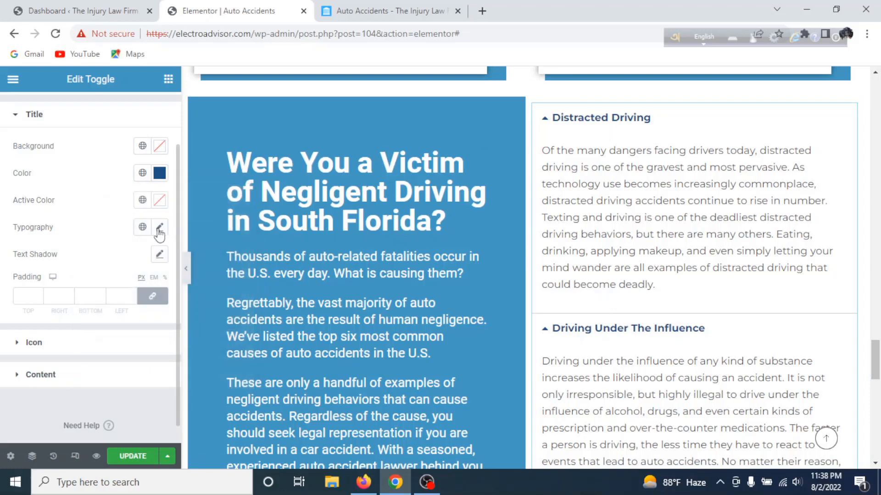
Step: Set the toggle title typography to size 25 px, Capitalize transform and 0.7 letter spacing
click(160, 227)
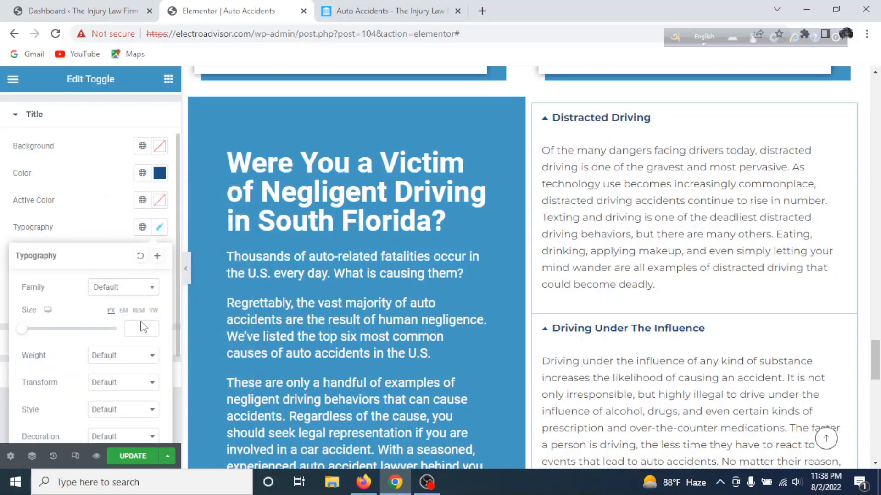
text(25)
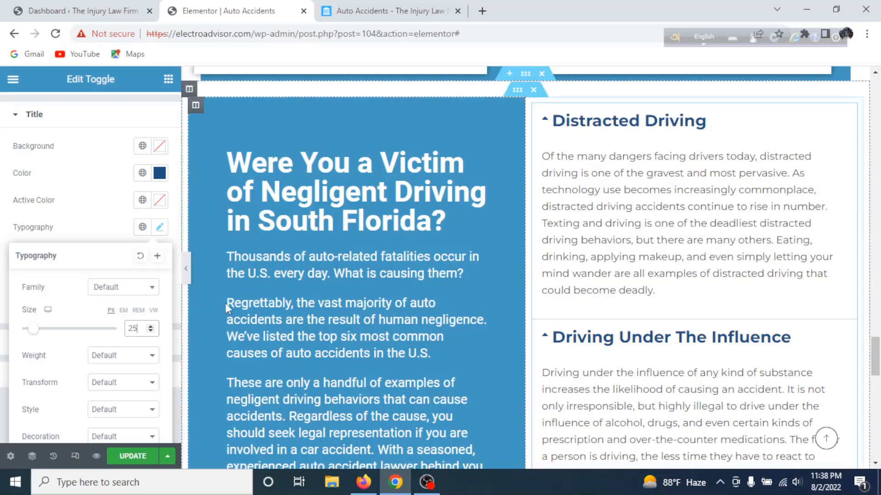
scroll(150, 302, down, 3)
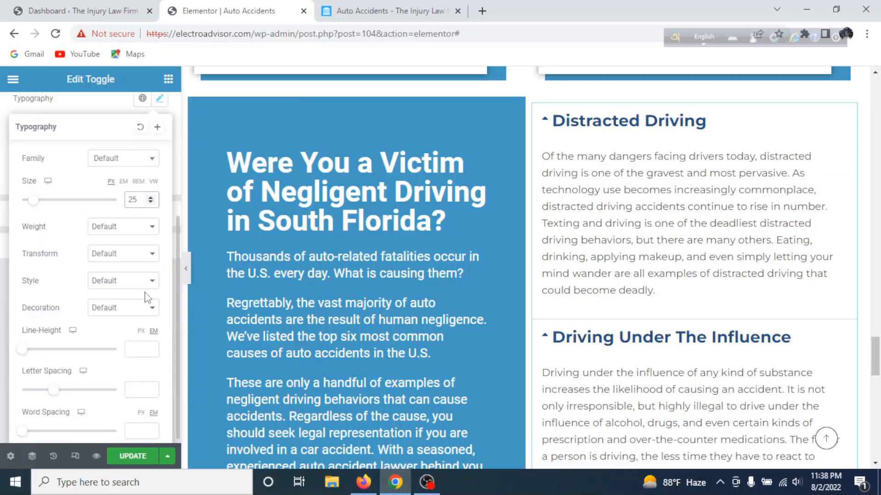
click(145, 260)
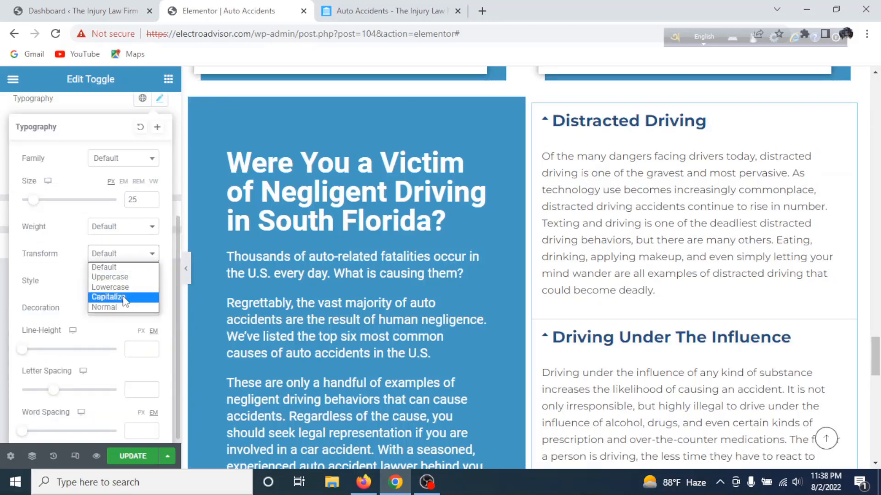
click(122, 301)
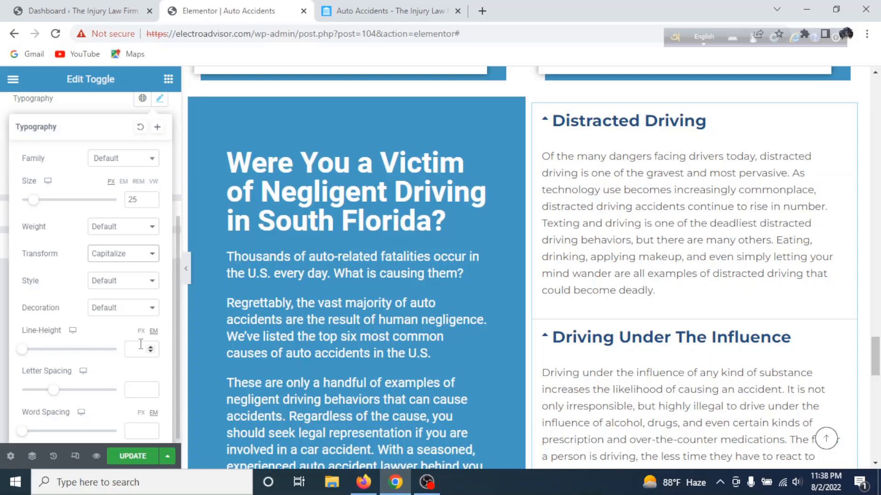
scroll(140, 345, down, 1)
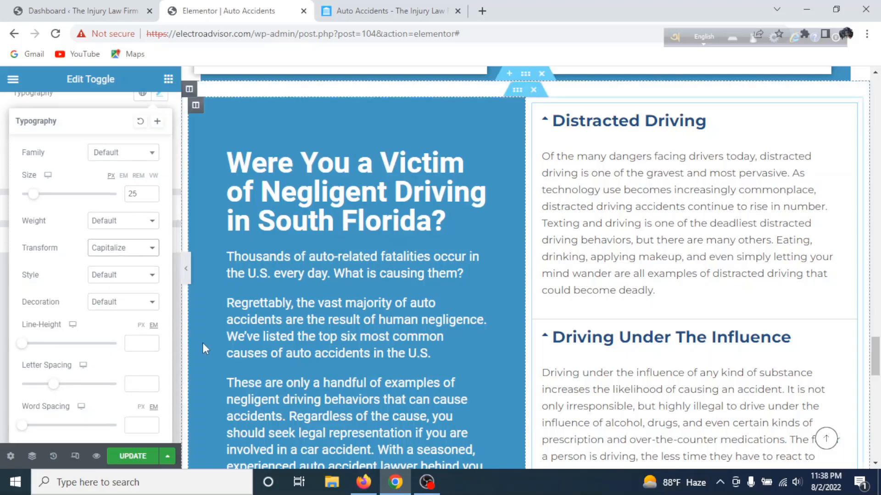
click(150, 383)
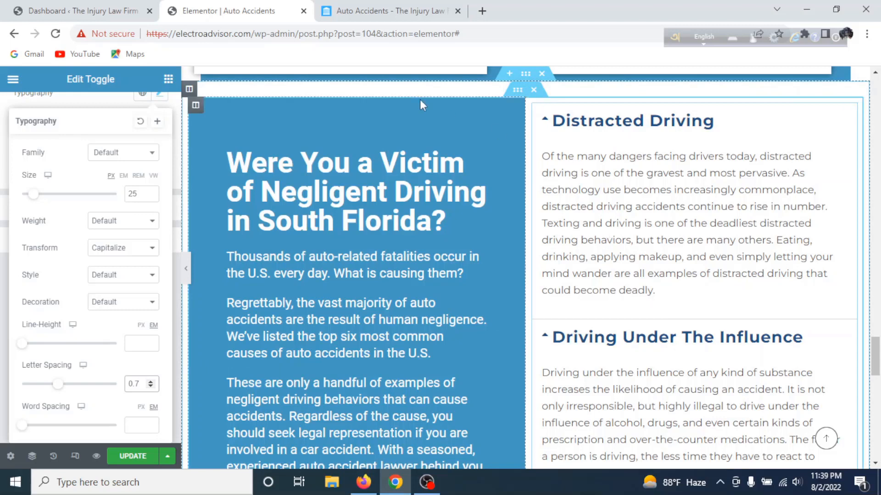
Step: Switch to Firefox, expand Distracted Driving on the reference page, inspect its body text's styles, and copy the color #1E5083
key(ctrl+Tab)
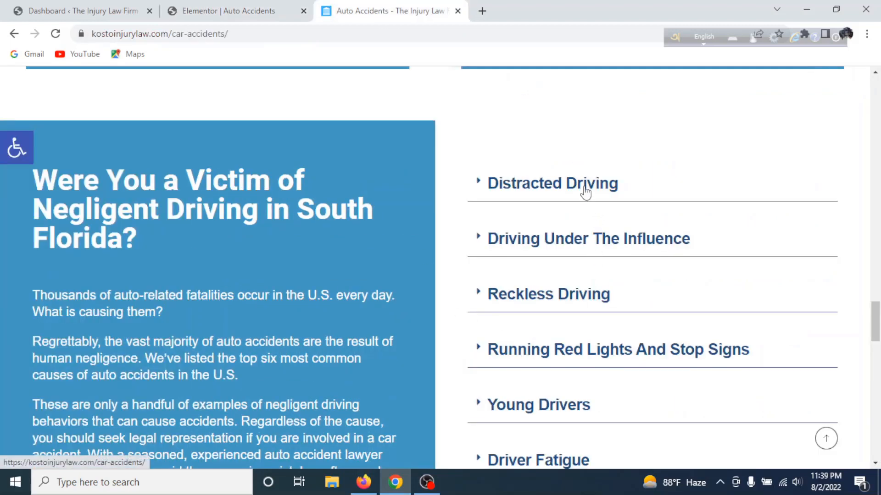
click(585, 188)
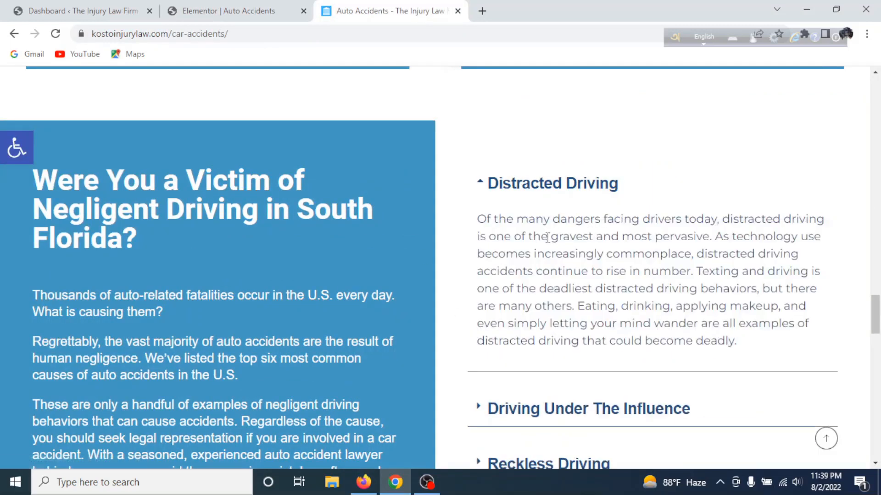
key(alt+Tab)
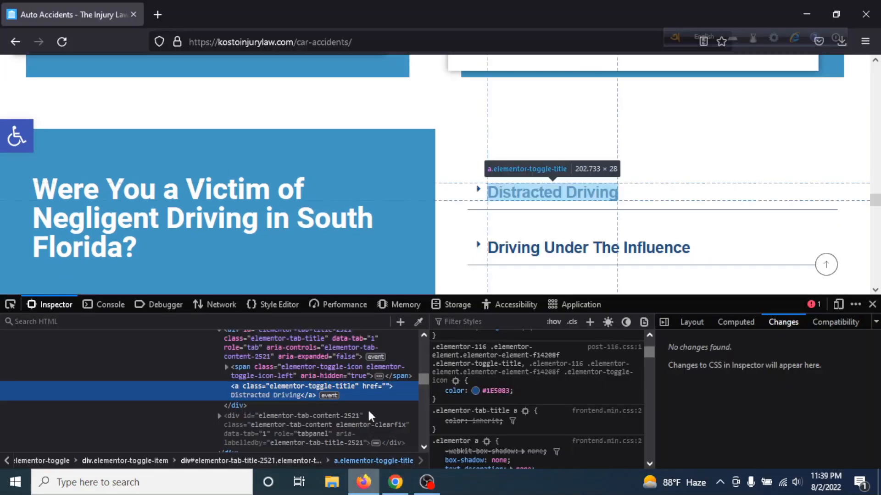
scroll(599, 148, down, 2)
scroll(600, 148, down, 1)
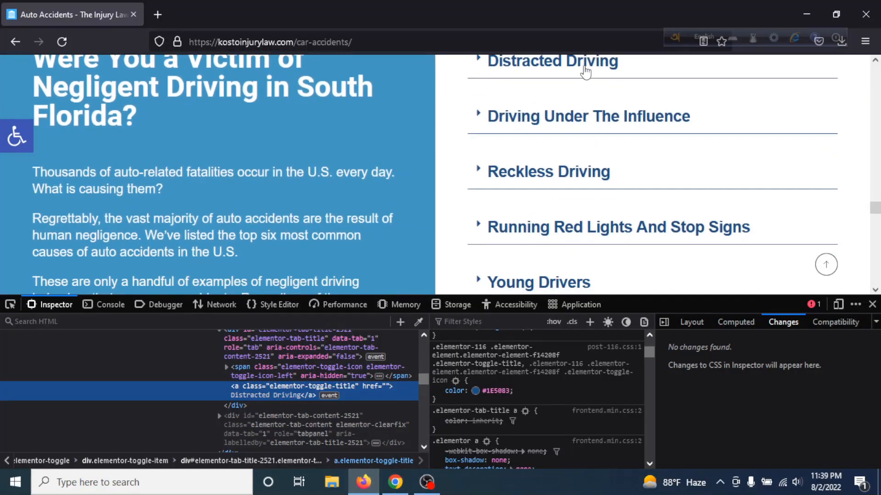
click(584, 71)
right_click(542, 131)
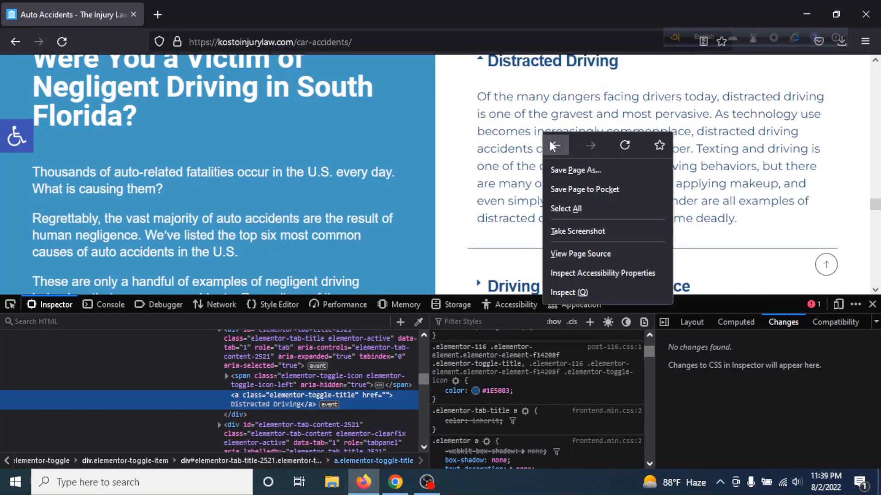
click(587, 294)
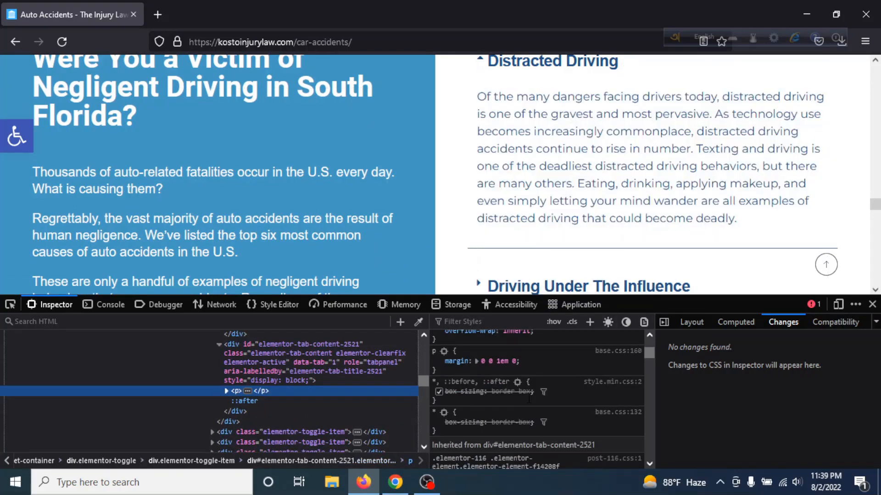
scroll(530, 368, down, 3)
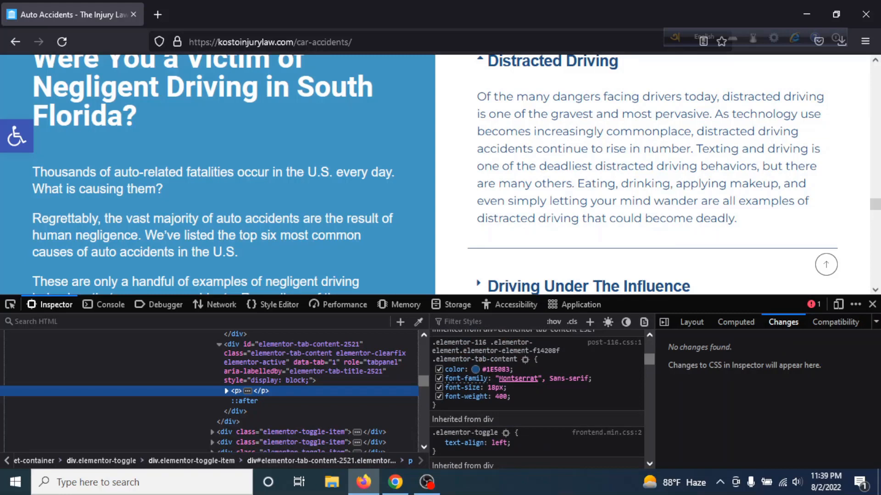
click(498, 370)
key(ctrl+c)
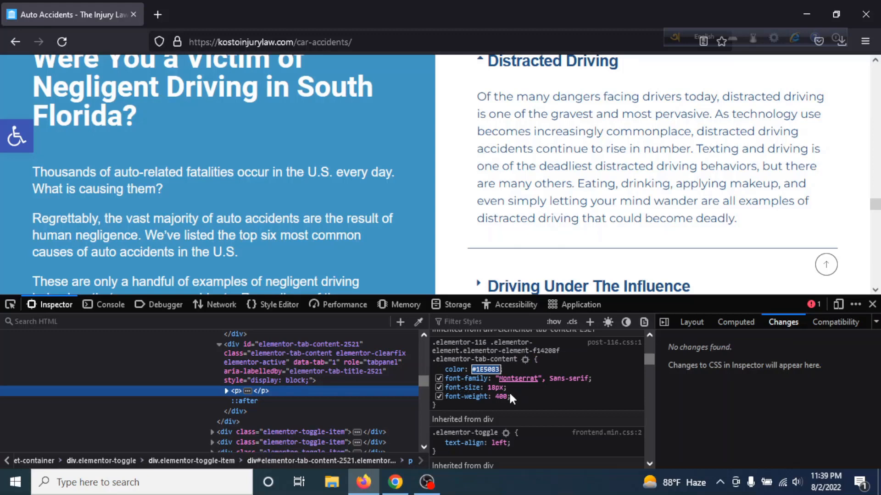
Step: Switch back to the Elementor editor in Chrome and set the toggle widget's content color to the copied #1E5083
key(alt+Tab)
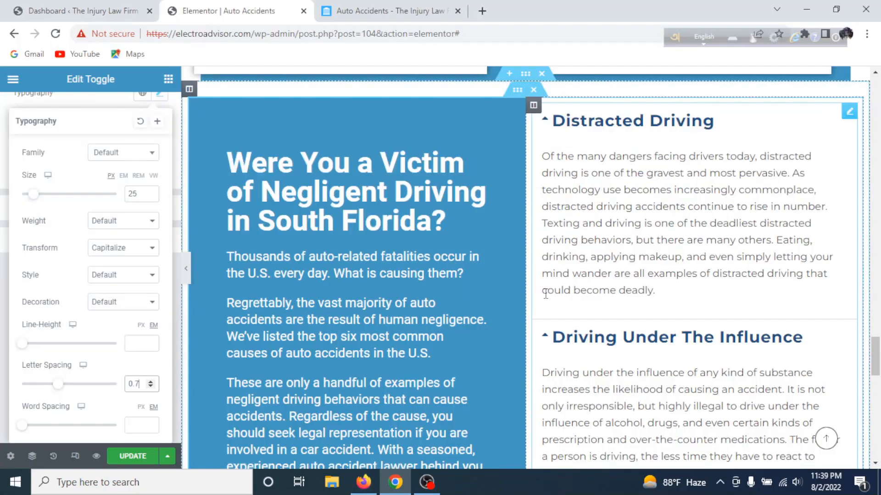
click(527, 210)
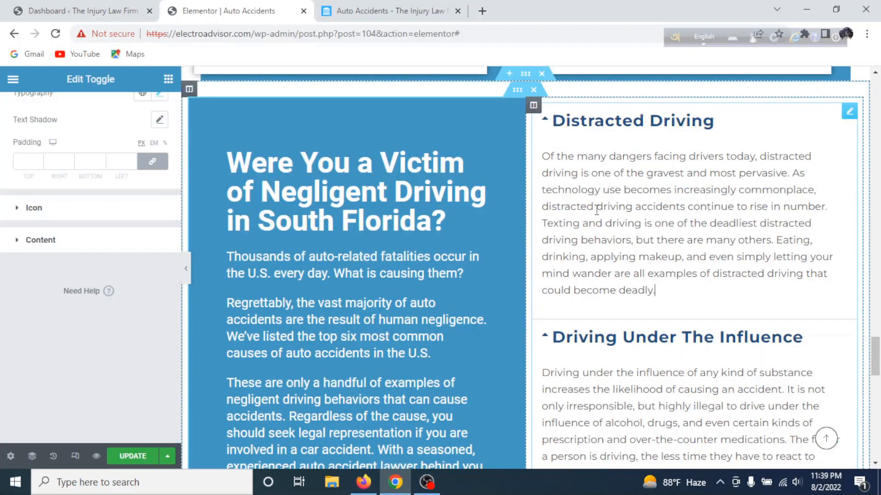
click(108, 242)
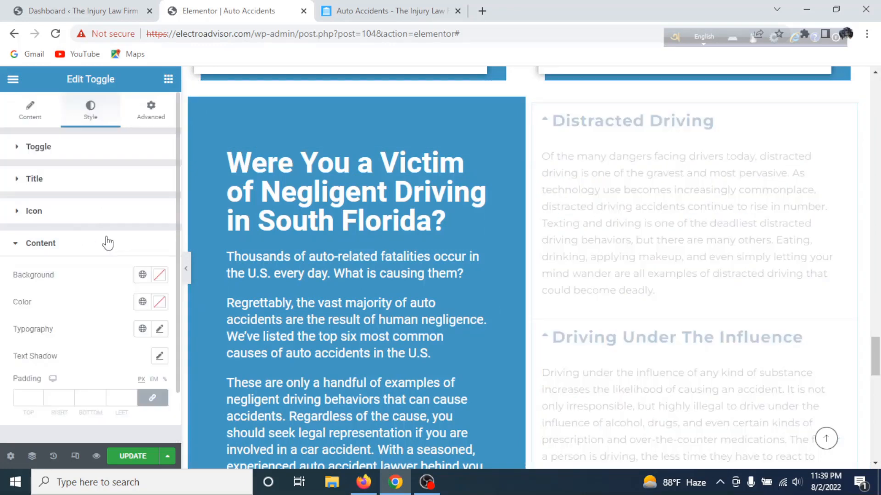
click(159, 244)
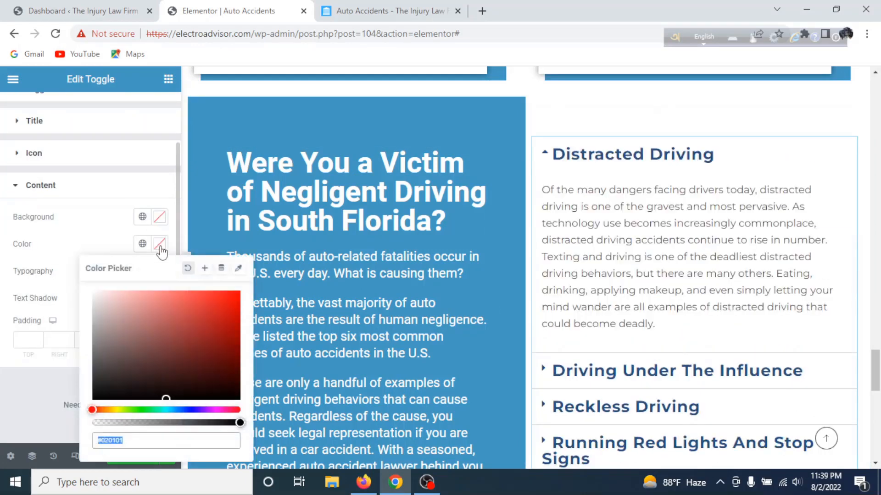
key(ctrl+v)
click(75, 240)
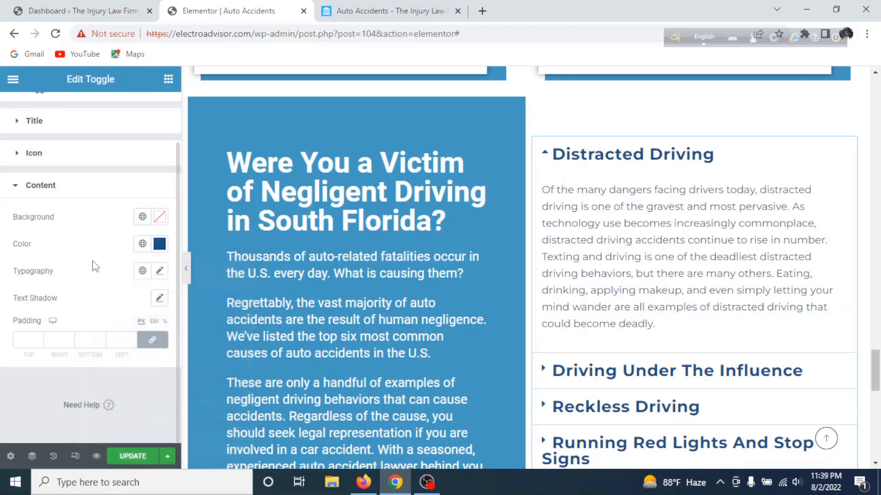
Step: Set the toggle content typography to the Montserrat family, size 18 px and weight 400
click(159, 271)
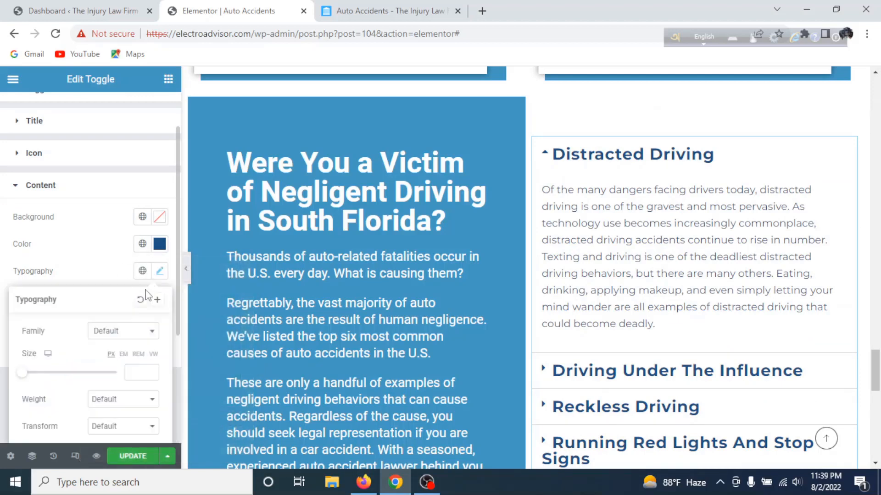
click(128, 335)
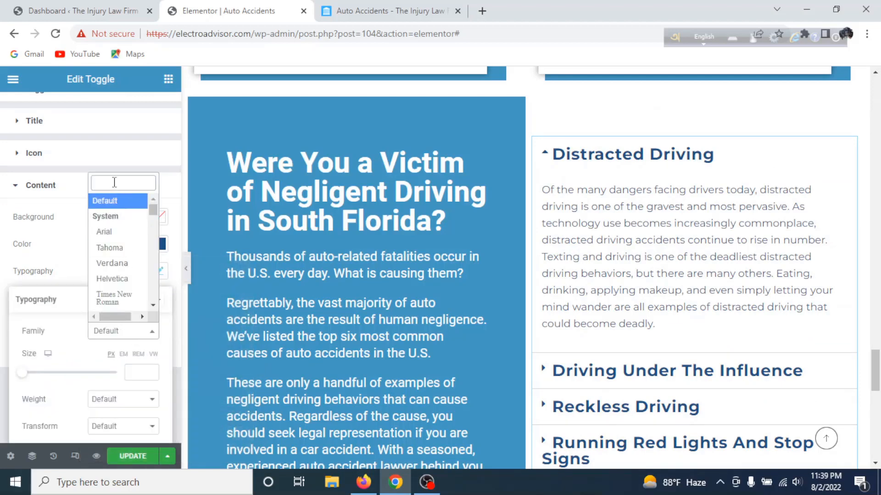
text(monts)
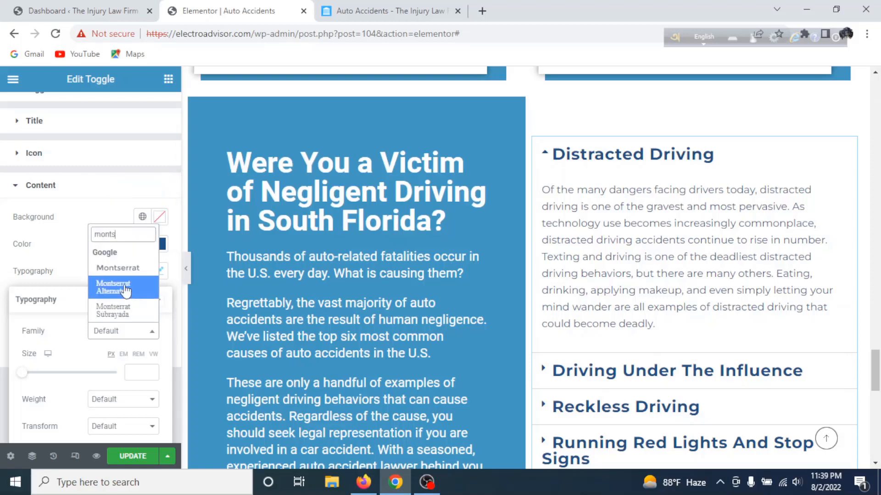
click(122, 269)
scroll(90, 277, down, 2)
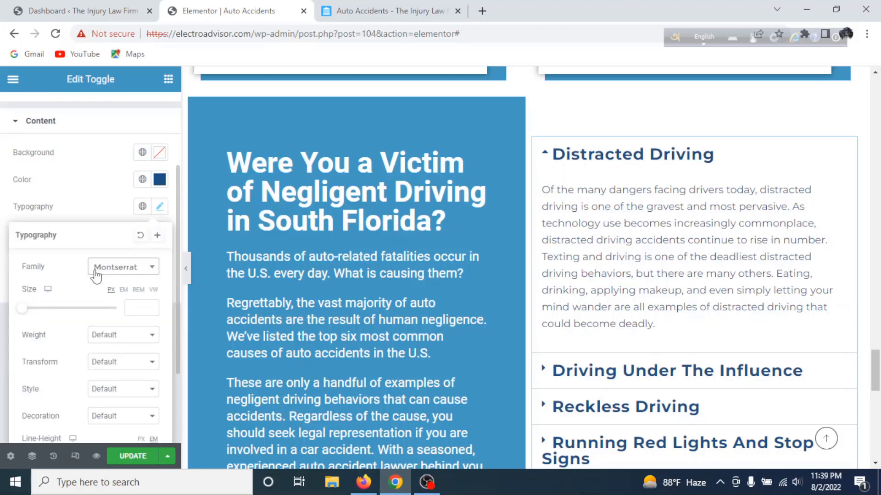
click(132, 307)
text(18)
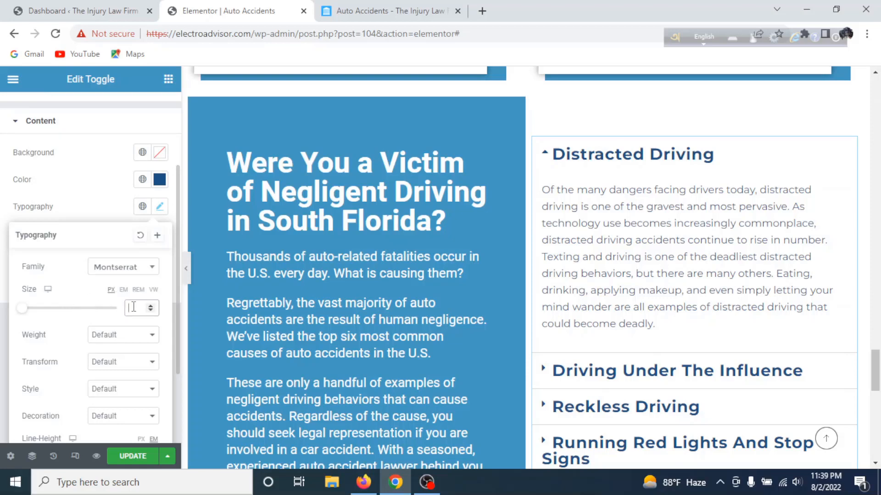
scroll(155, 330, down, 2)
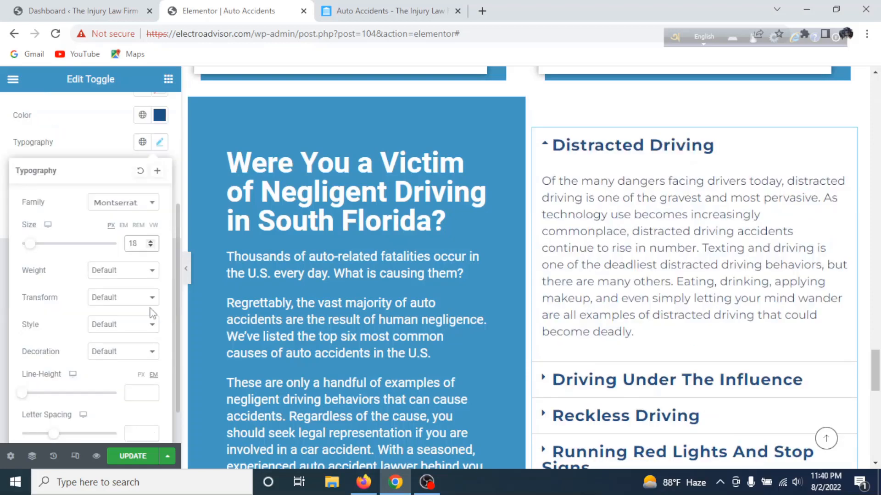
click(134, 278)
click(118, 316)
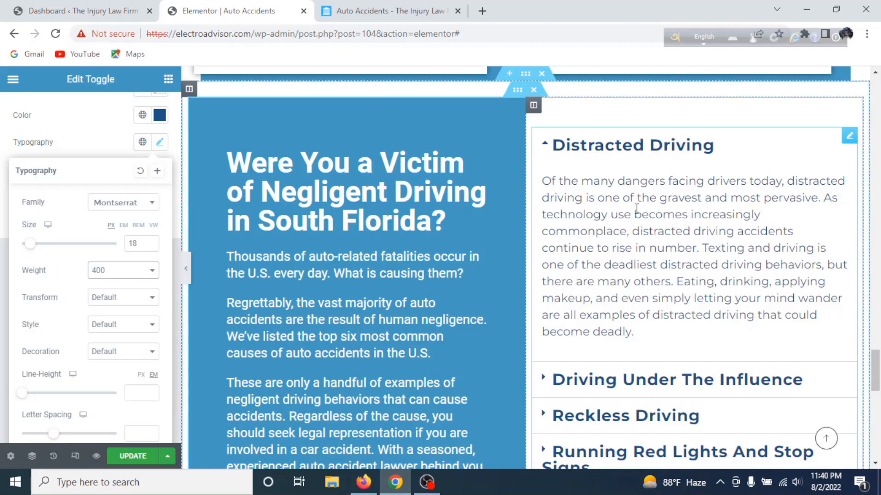
Step: Collapse Distracted Driving in the editor preview and on the reference page, and compare the two lists' spacing and divider lines
scroll(617, 248, down, 5)
scroll(617, 248, up, 7)
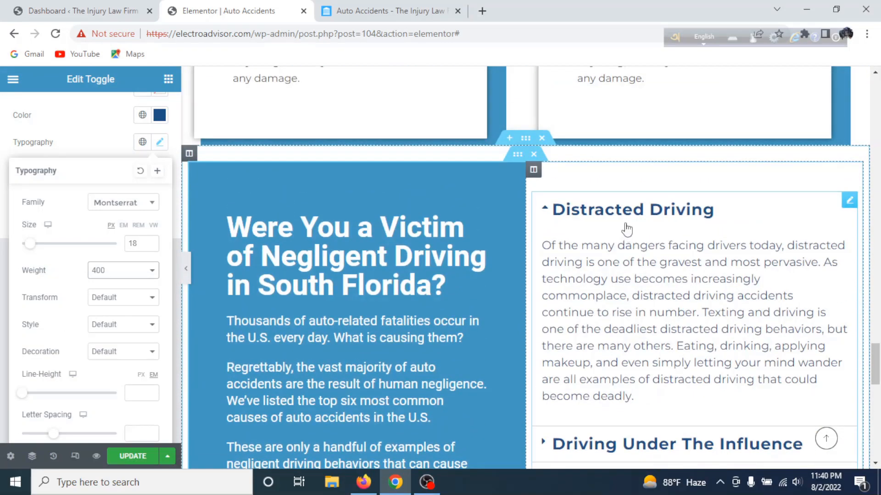
click(566, 209)
scroll(627, 330, down, 5)
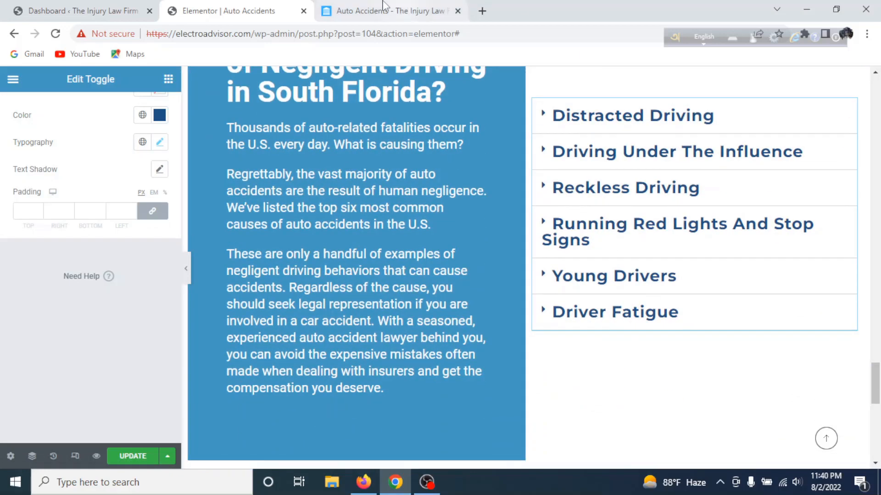
key(ctrl+Tab)
click(532, 180)
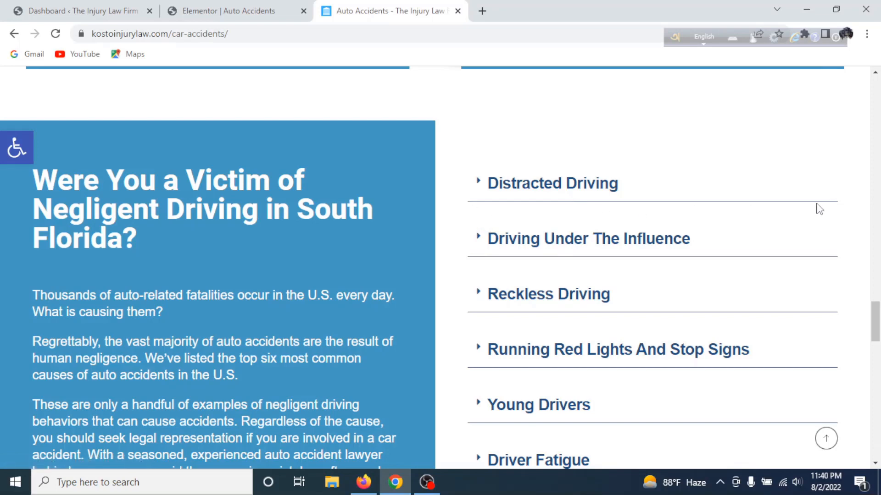
key(ctrl+shift+Tab)
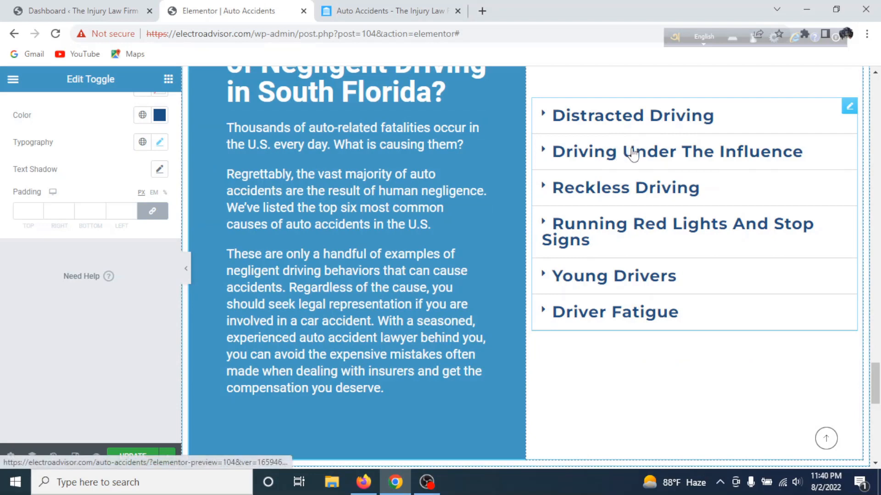
Step: Set the toggle's border width to 1 and its border color to a medium gray, about #898484
scroll(146, 186, up, 4)
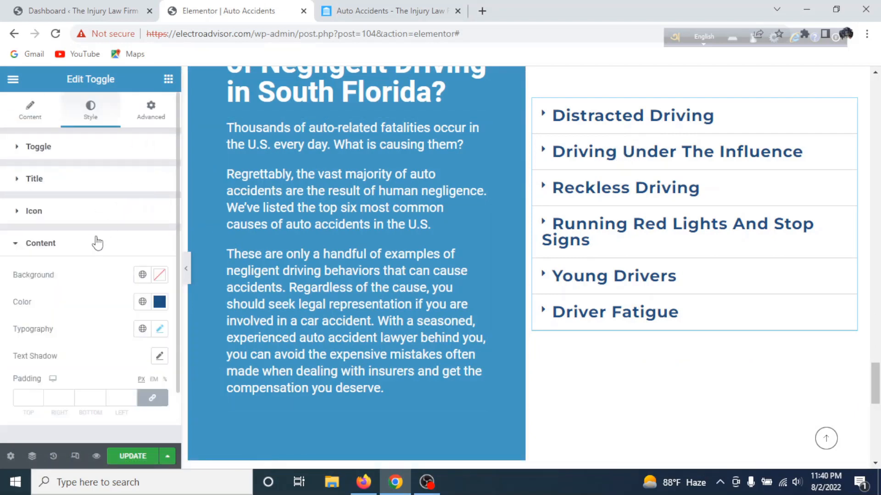
click(82, 147)
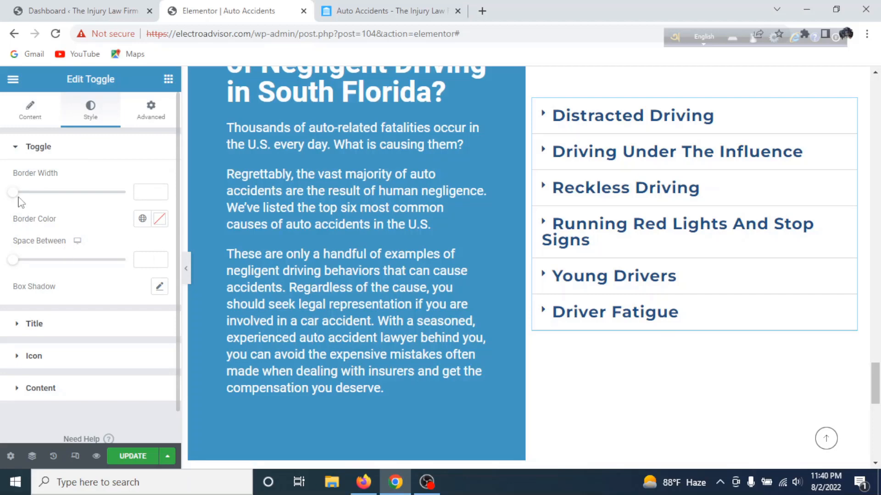
drag(20, 193, 25, 192)
click(163, 222)
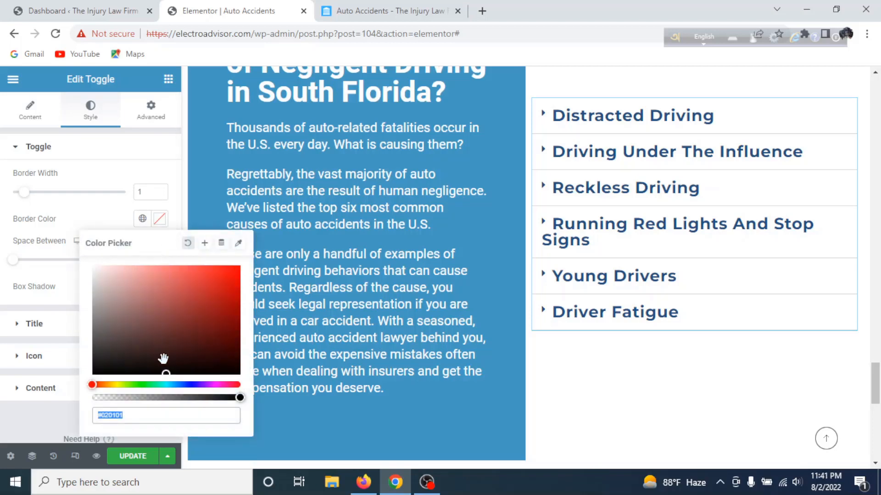
drag(166, 373, 91, 318)
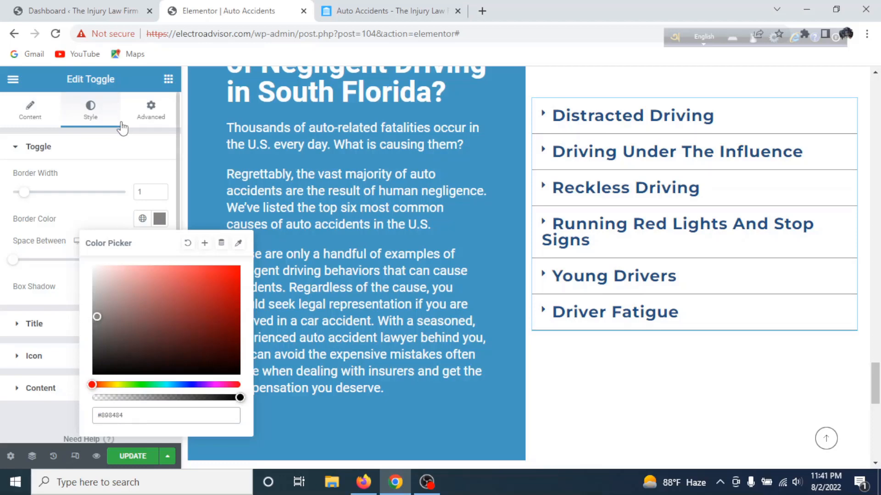
Step: Set the toggle's space between items to 20
click(109, 181)
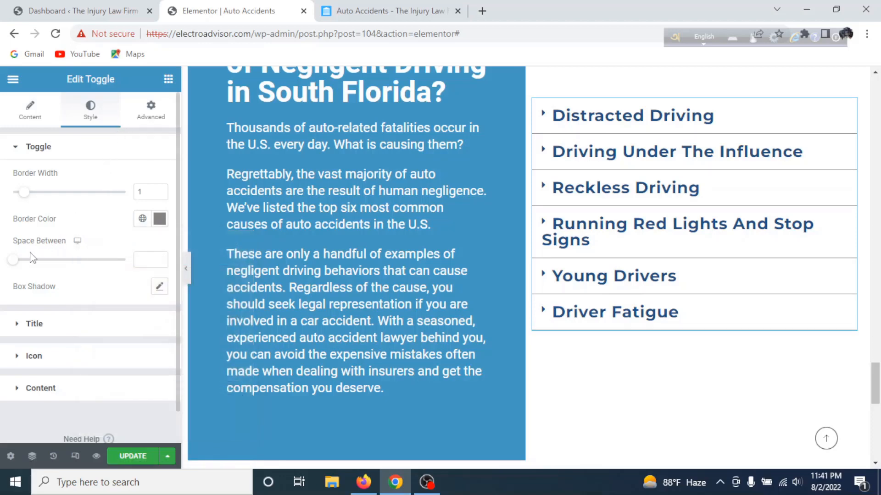
drag(16, 262, 39, 269)
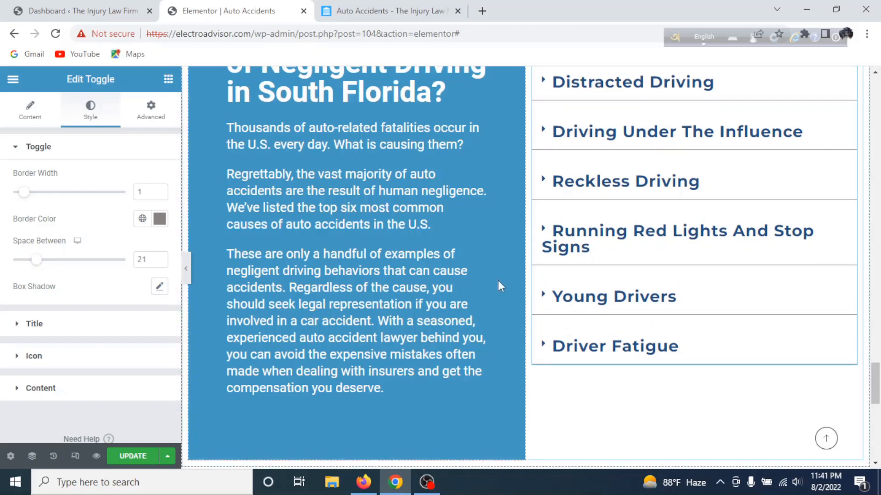
scroll(502, 260, down, 2)
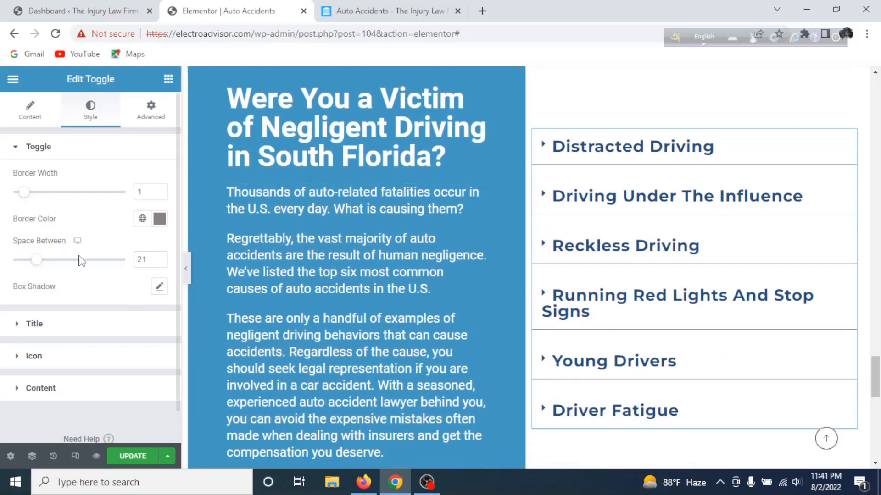
click(160, 262)
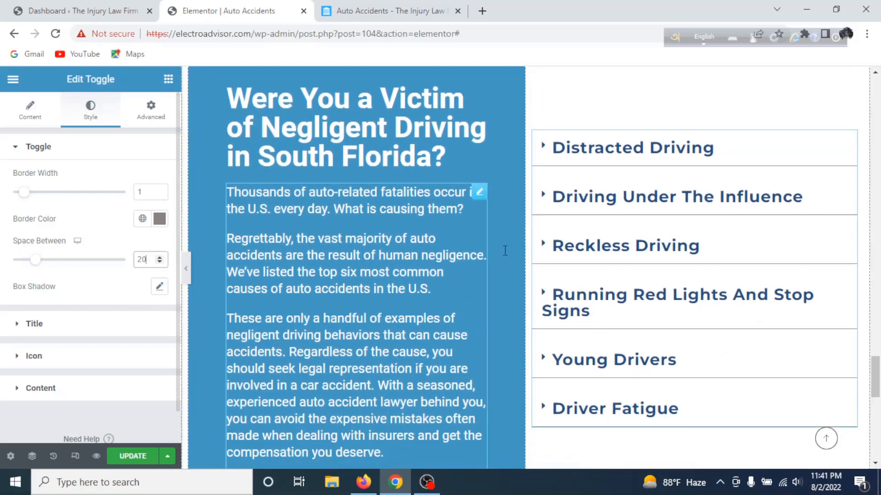
scroll(705, 293, down, 4)
scroll(706, 294, up, 3)
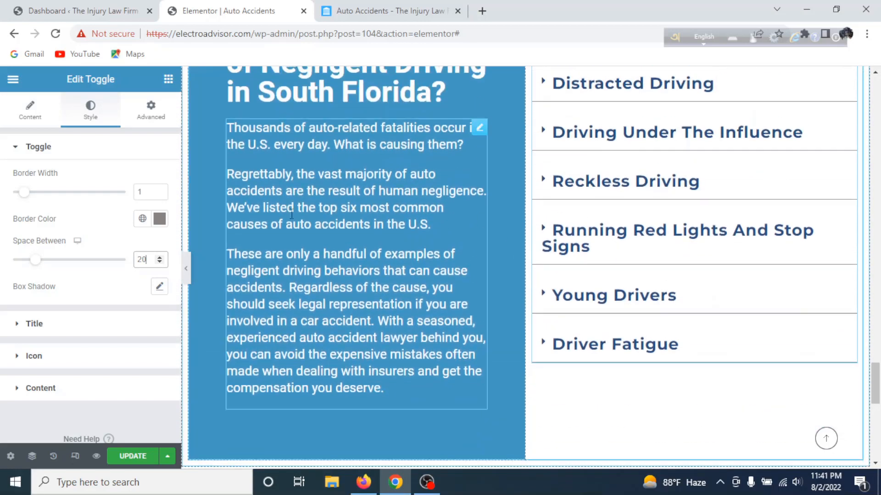
scroll(227, 284, down, 5)
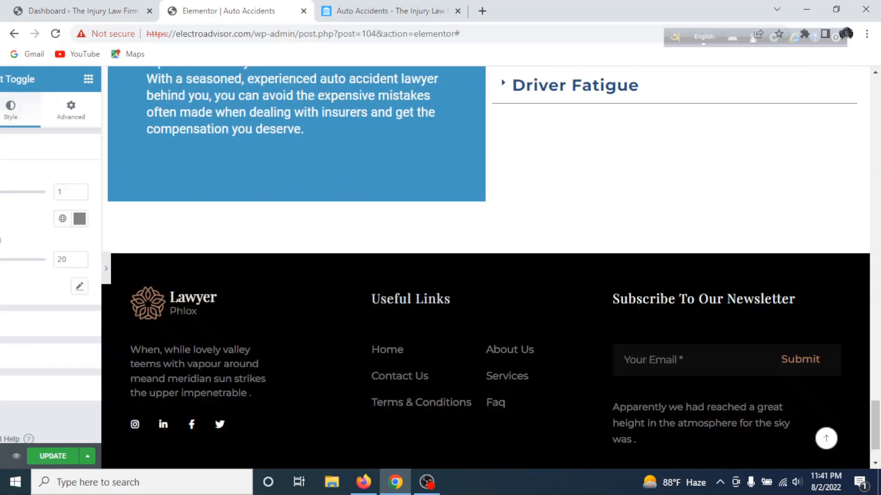
Step: View the negligent driving section at full preview width and compare its column and list spacing with the reference page
click(185, 268)
scroll(536, 294, up, 6)
click(390, 12)
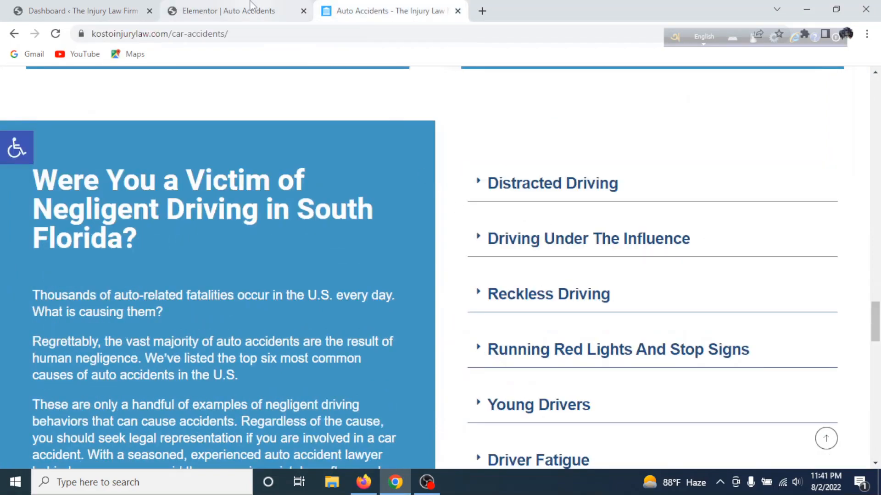
click(216, 11)
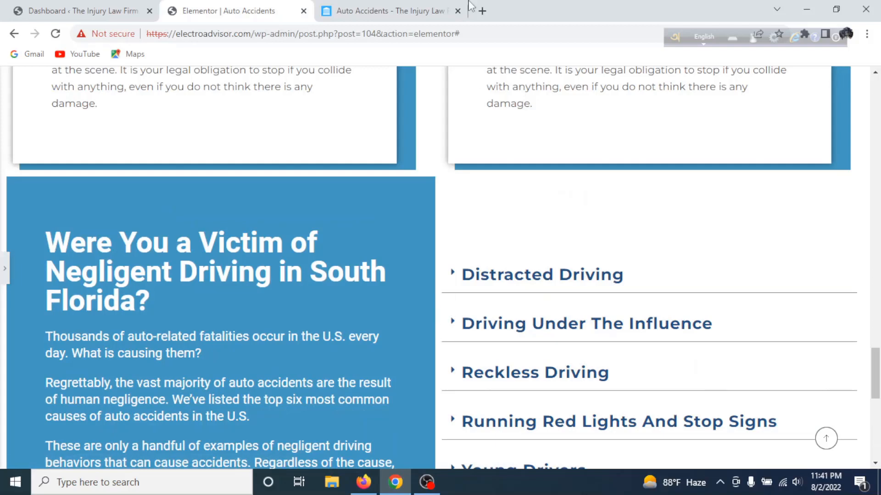
click(440, 10)
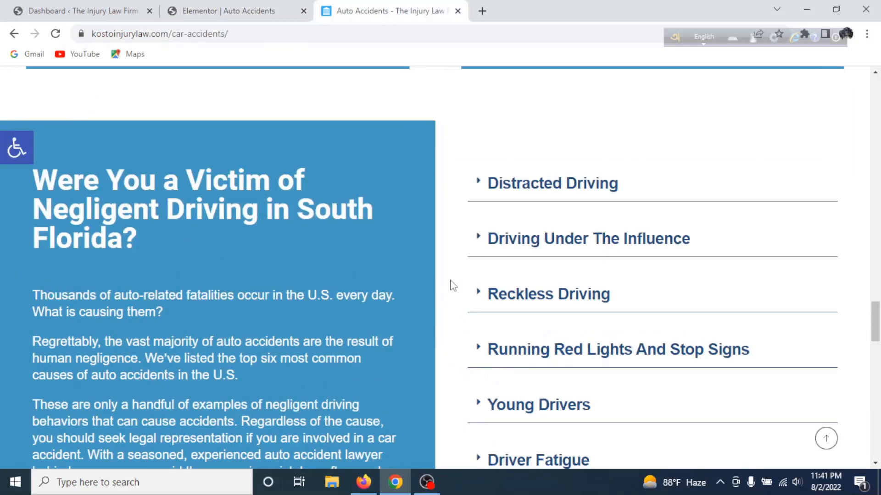
click(220, 11)
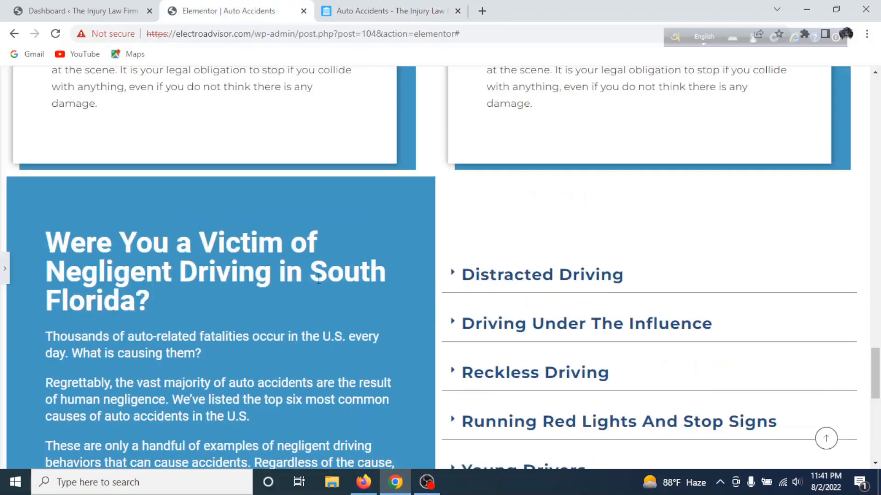
click(5, 268)
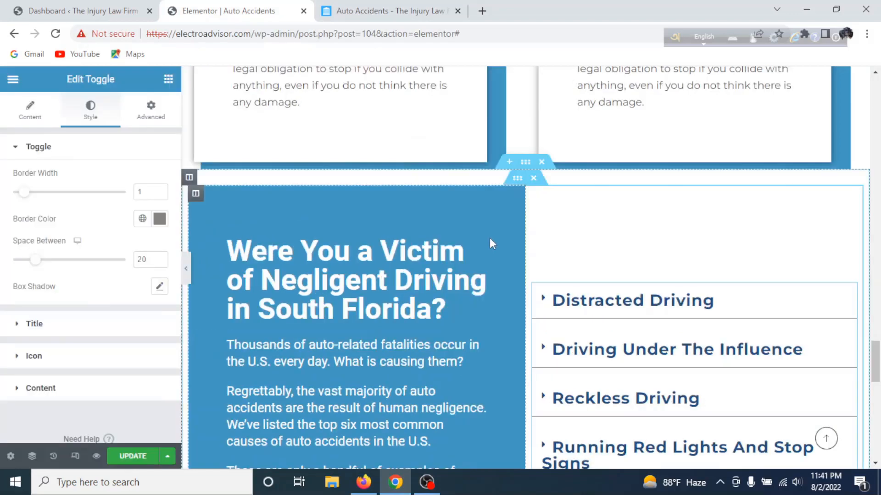
Step: Set only the right margin of the blue negligent driving text column to 20 px, with the margin values unlinked
click(195, 194)
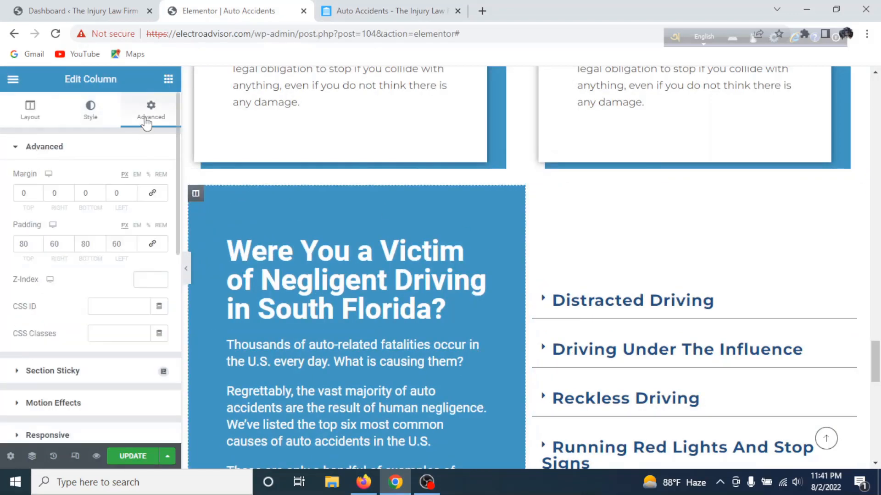
click(153, 195)
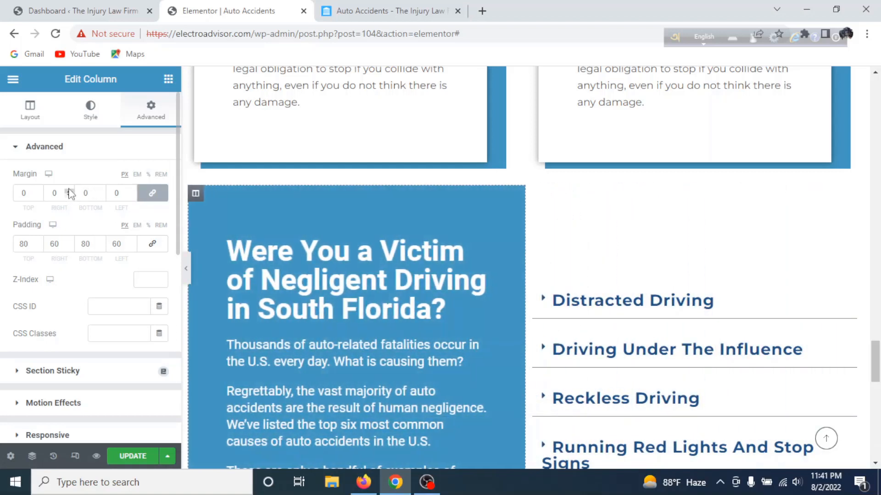
click(54, 190)
text(2)
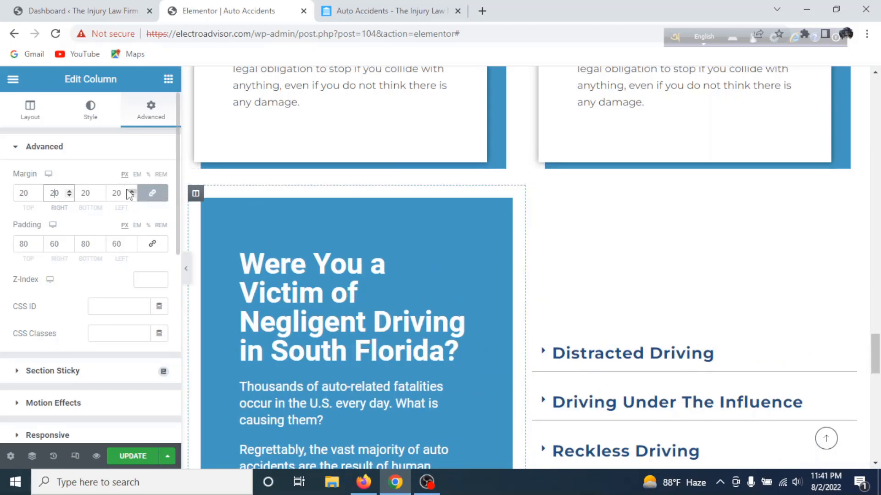
key(BackSpace)
click(153, 193)
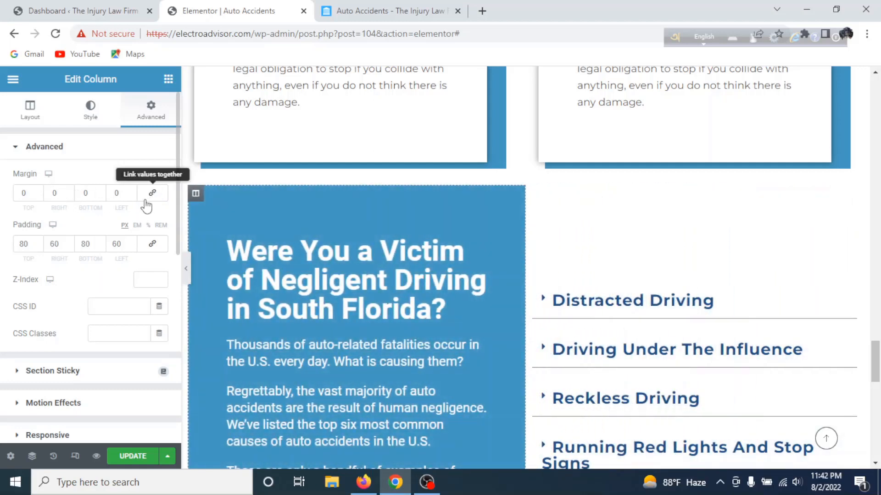
click(53, 193)
text(2)
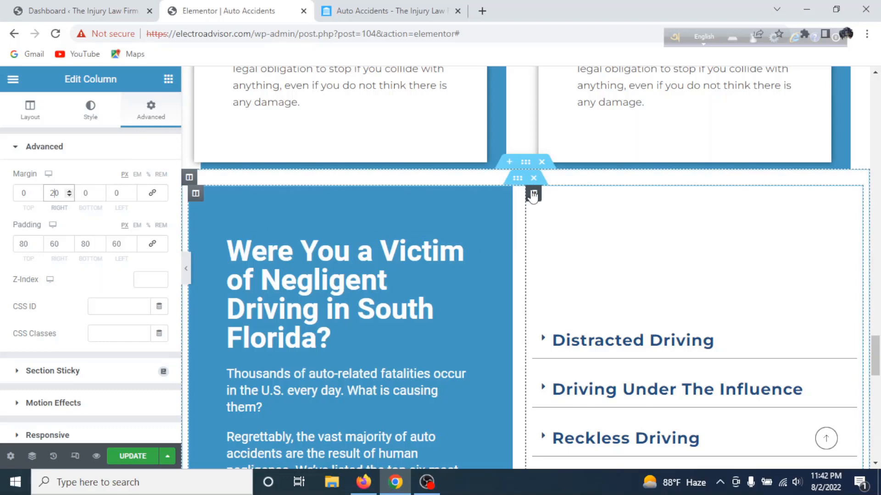
Step: Set the left margin of the column holding the toggle list to 20 px
click(533, 194)
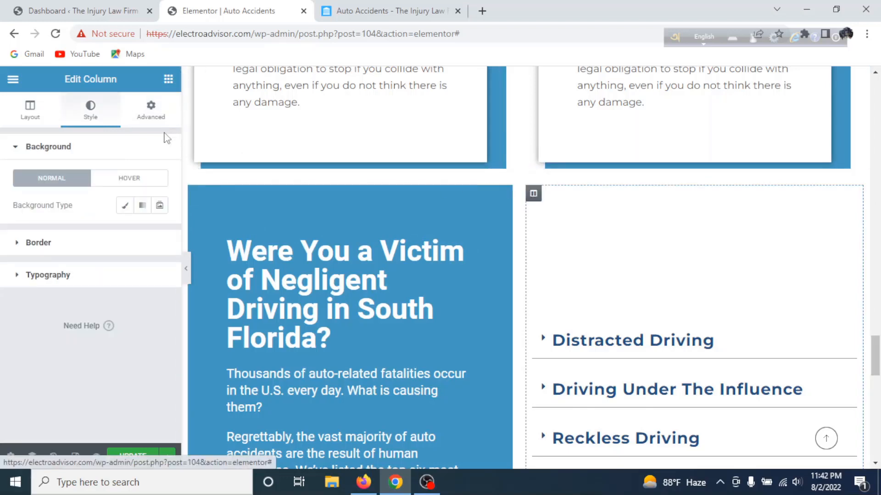
click(161, 117)
click(152, 193)
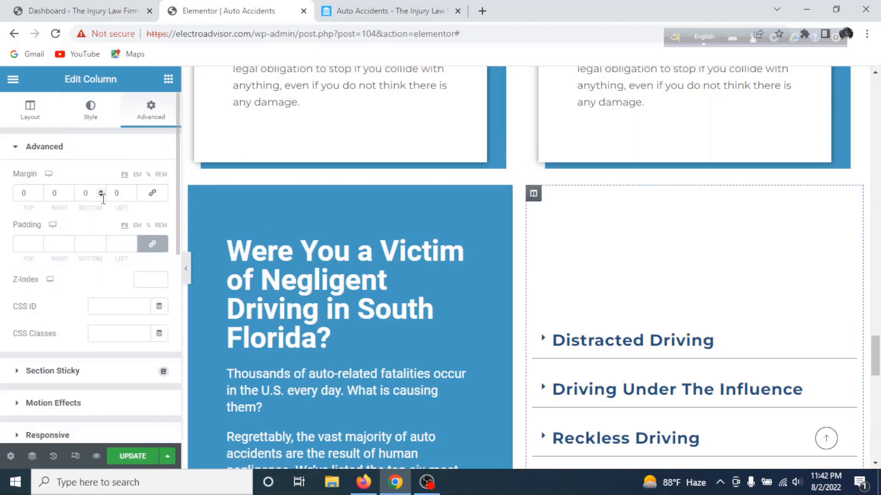
text(2)
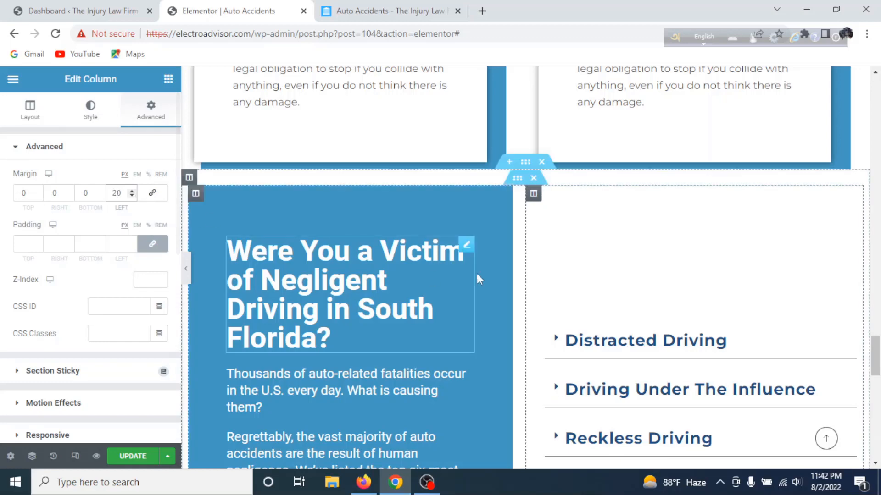
Step: Check the section at full preview width and compare the gap above the blue column with the reference page
click(186, 267)
scroll(592, 275, down, 5)
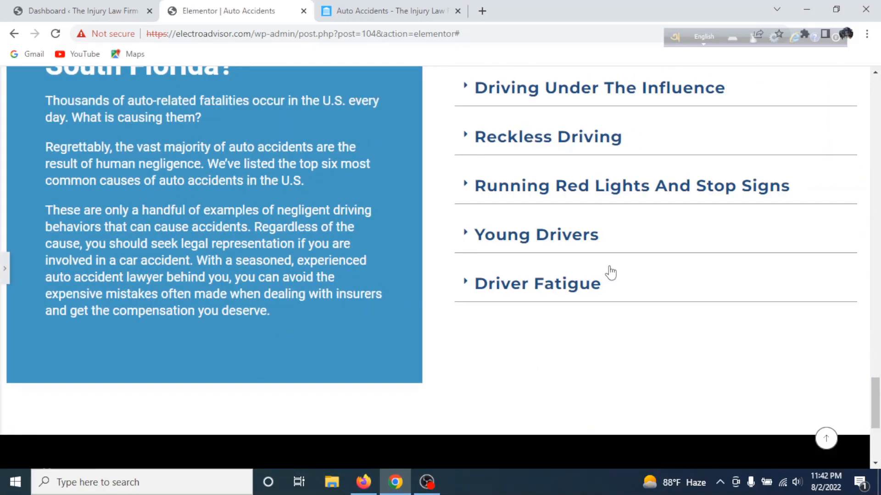
scroll(592, 278, up, 6)
scroll(594, 273, down, 10)
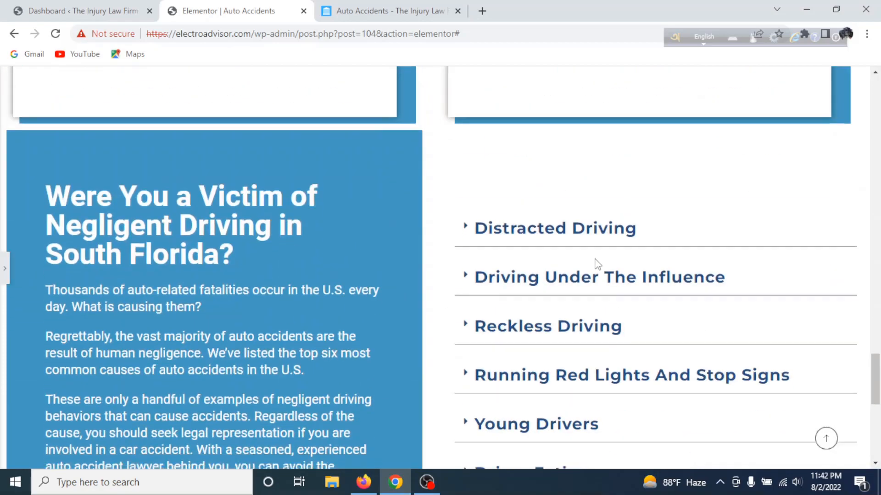
scroll(570, 270, up, 8)
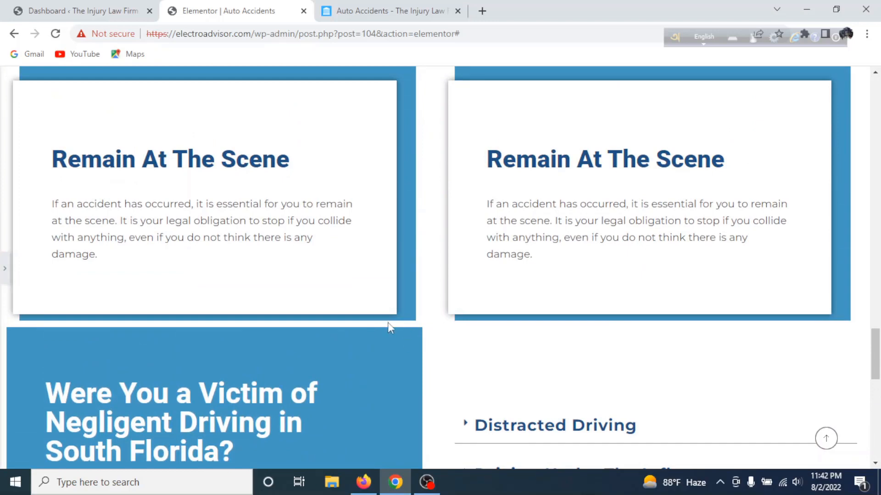
click(4, 271)
click(359, 8)
scroll(431, 238, up, 4)
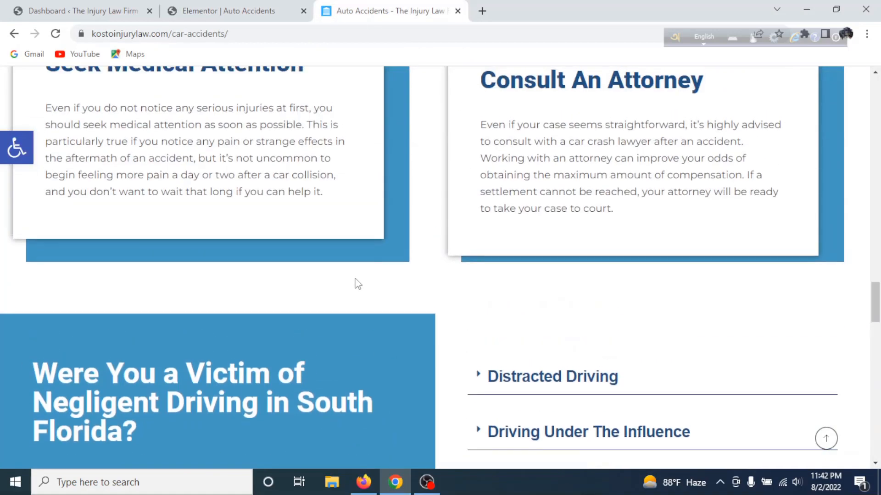
Step: In the Elementor editor, set the top margin of the section containing the negligent driving columns to 80 px
click(226, 8)
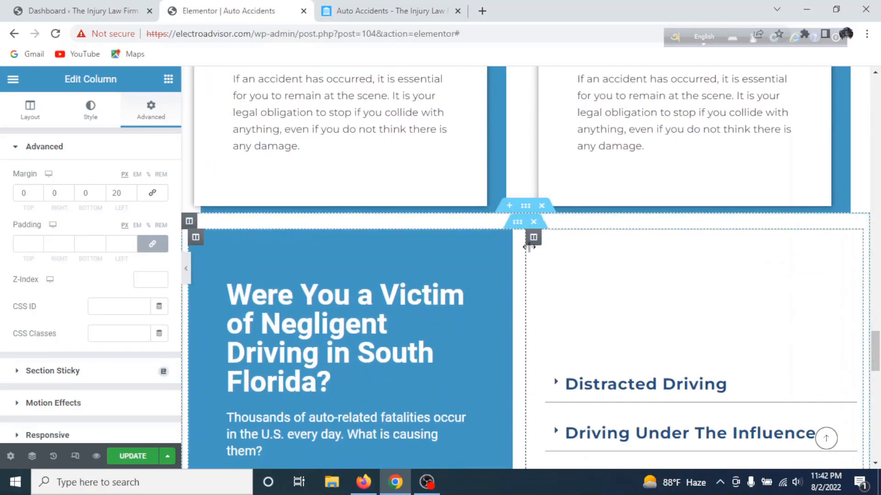
click(526, 207)
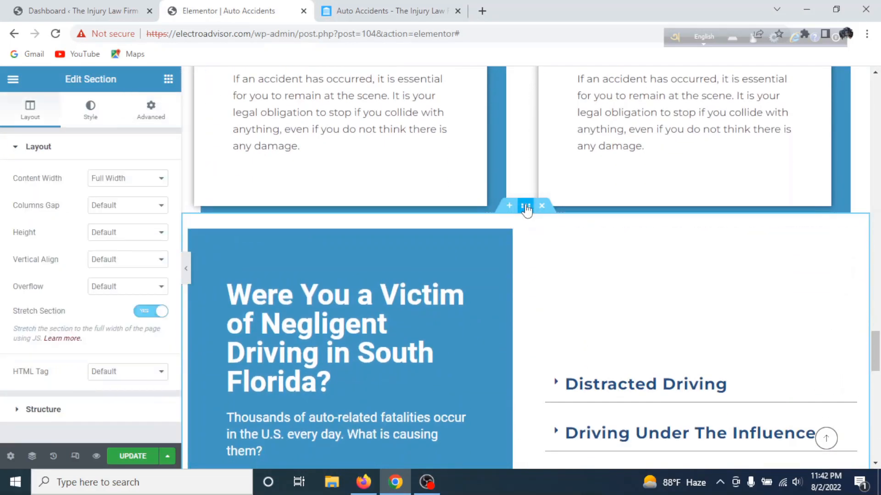
click(151, 113)
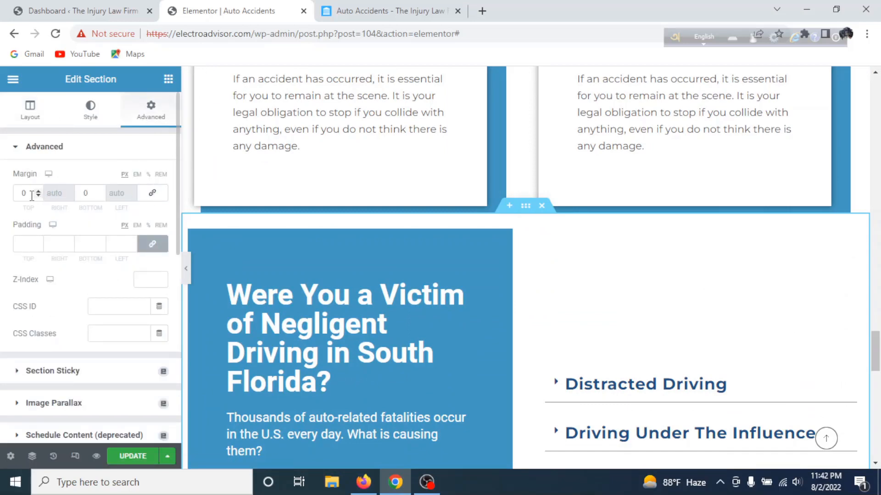
text(8)
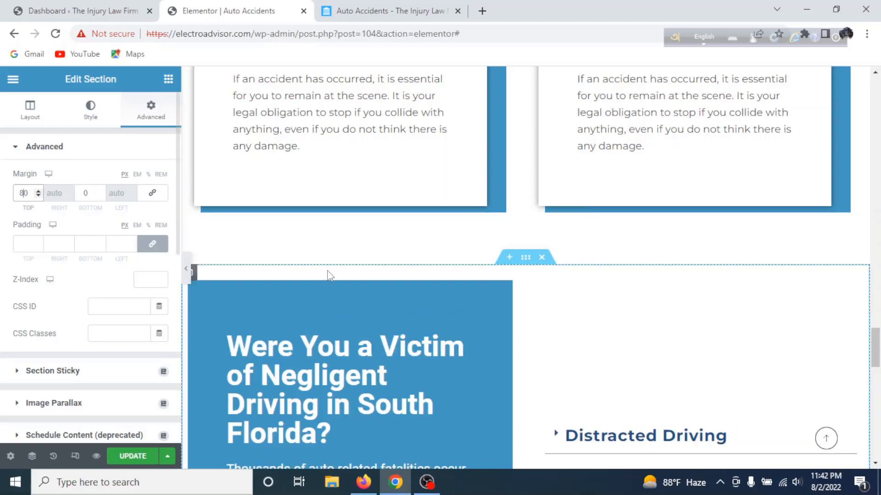
Step: Review the section down to the end of the page and examine the reference page's Get A Free Case Review section
scroll(559, 268, down, 7)
scroll(530, 262, up, 3)
scroll(532, 268, down, 10)
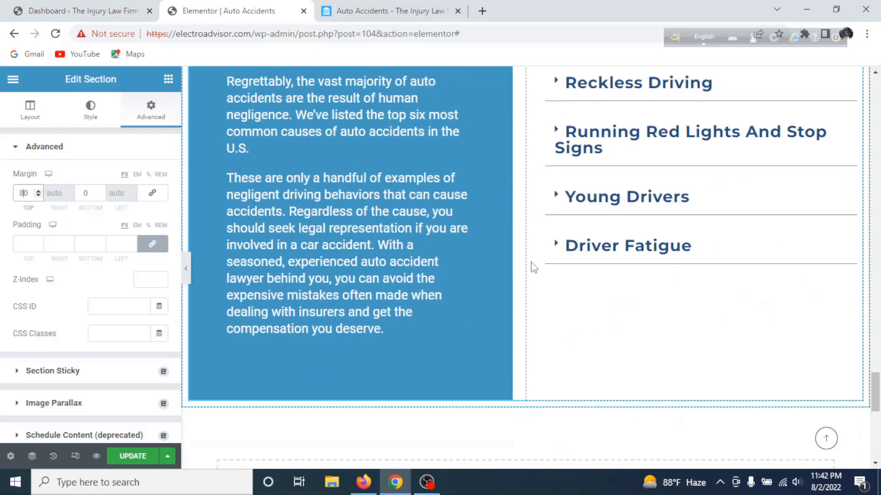
scroll(533, 270, up, 3)
scroll(528, 266, down, 4)
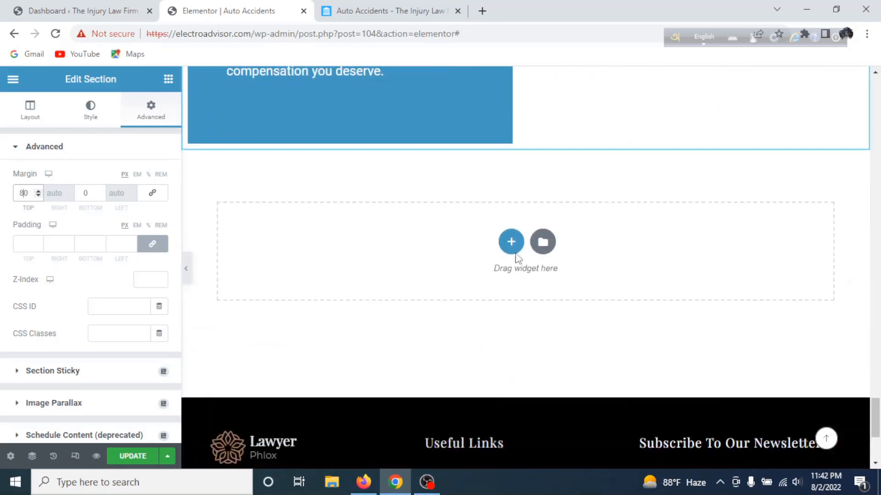
click(364, 6)
scroll(384, 176, down, 15)
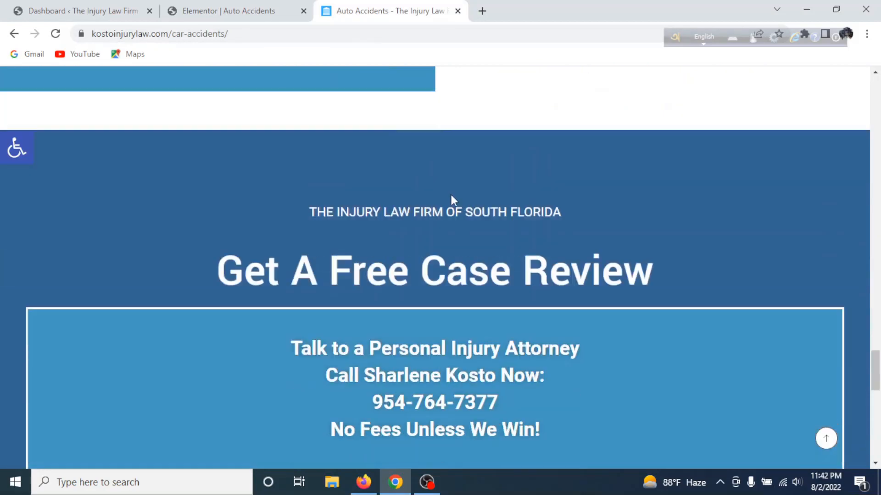
scroll(453, 196, down, 11)
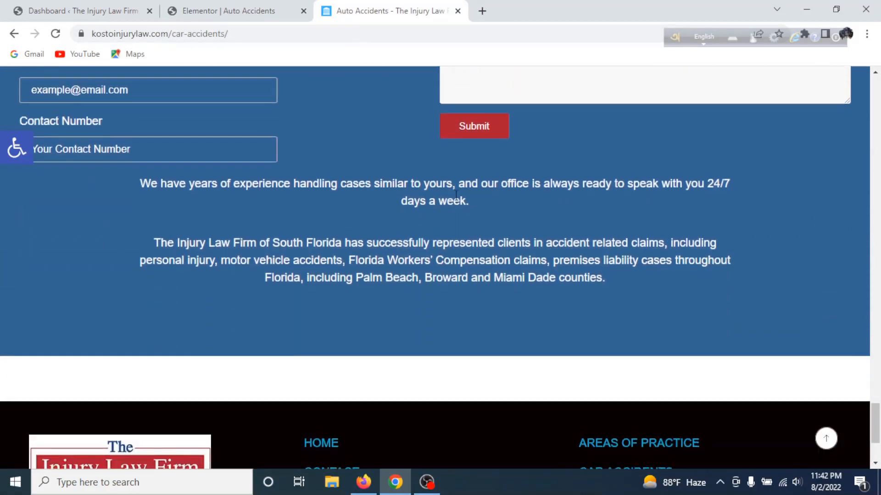
scroll(389, 199, up, 15)
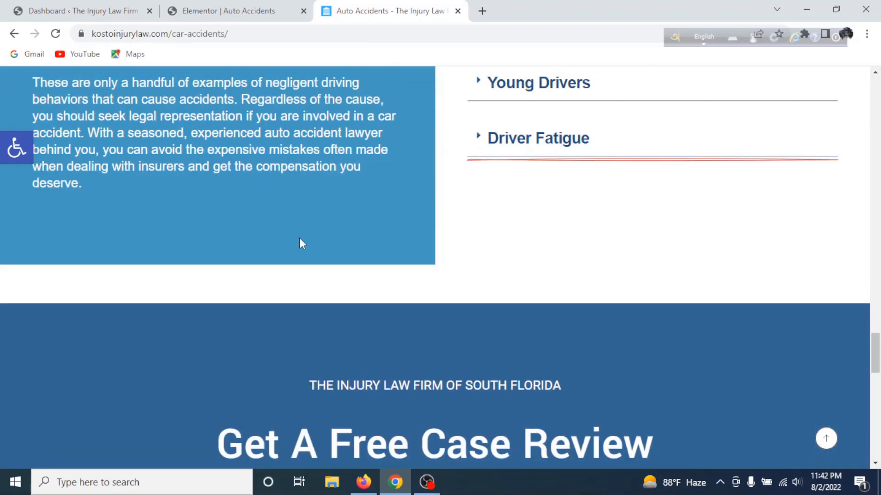
Step: From the WordPress dashboard, open the site's home page in a new tab and load it in the Elementor editor
click(161, 14)
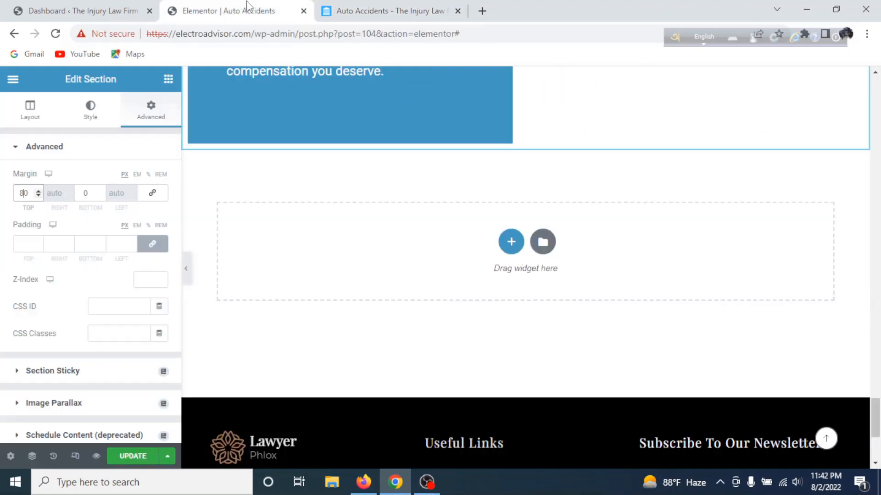
click(133, 12)
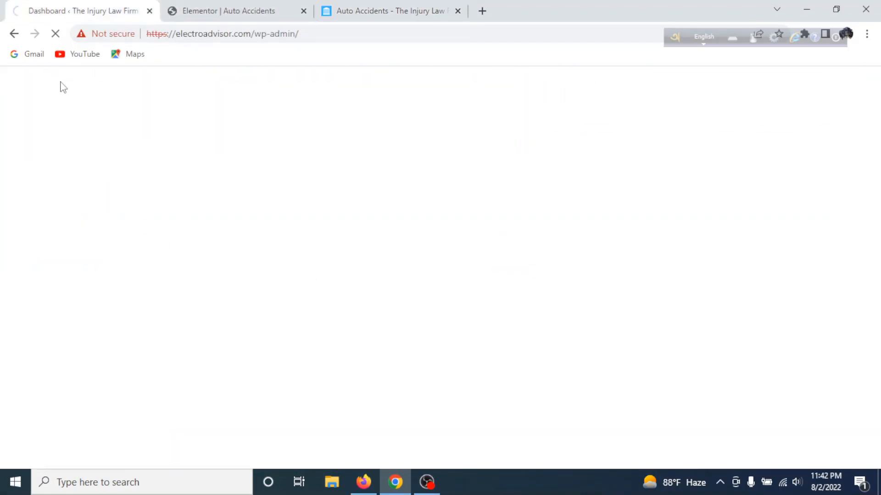
mouse_move(67, 88)
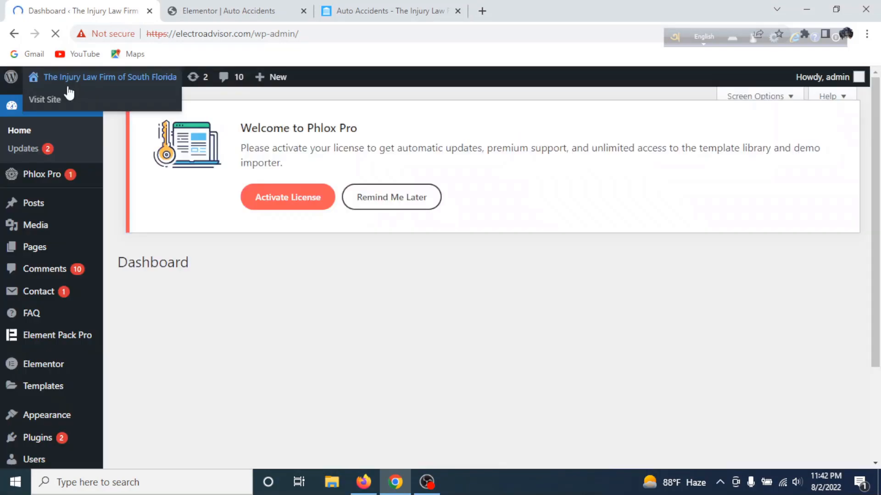
right_click(47, 101)
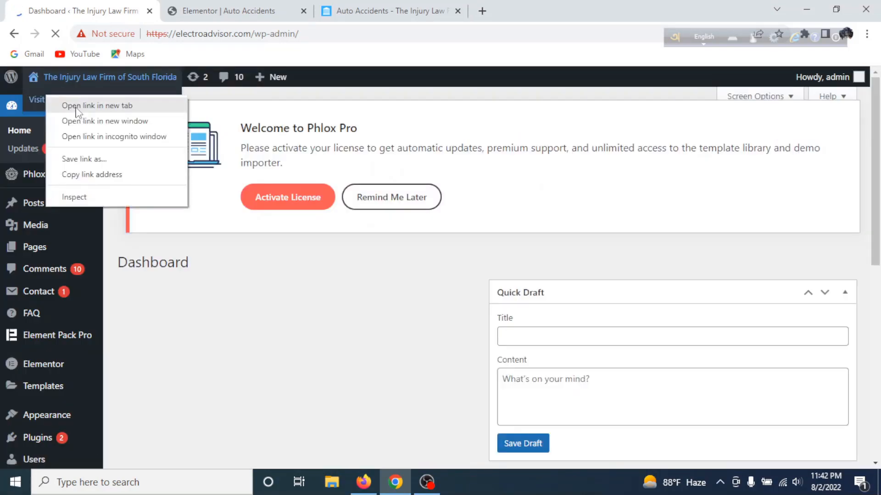
click(76, 106)
click(232, 11)
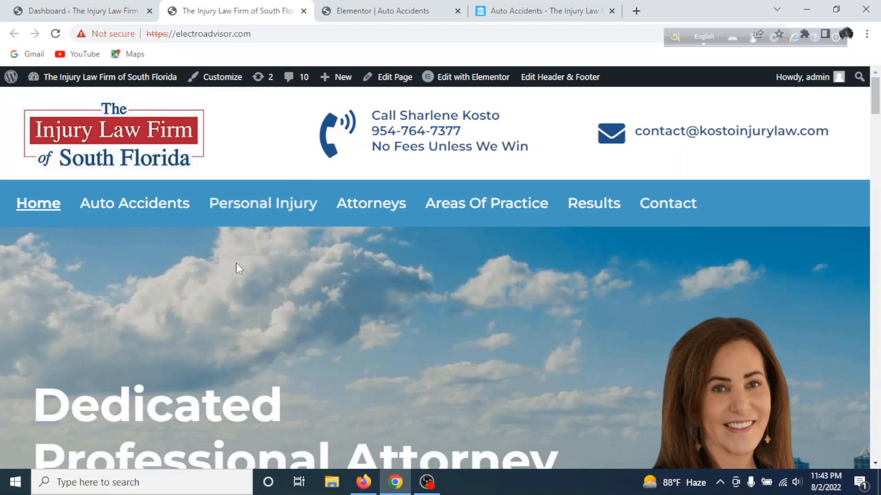
click(480, 78)
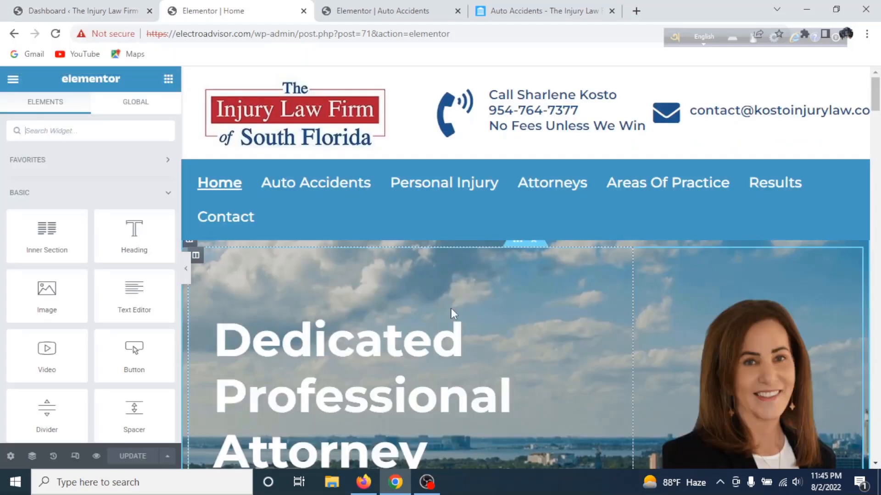
Step: Find the Get A Free Case Review section on the Home page and copy the whole section
scroll(451, 309, down, 1)
scroll(450, 309, down, 10)
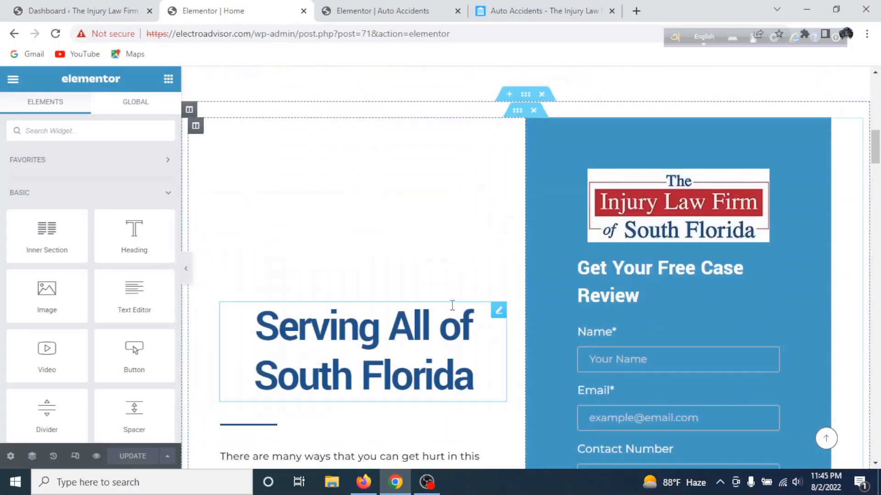
scroll(461, 310, down, 8)
scroll(463, 315, down, 15)
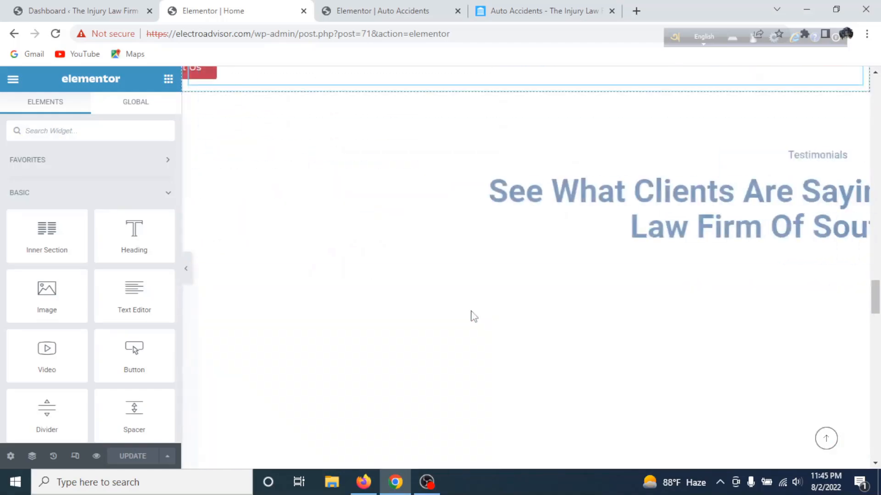
scroll(471, 312, down, 15)
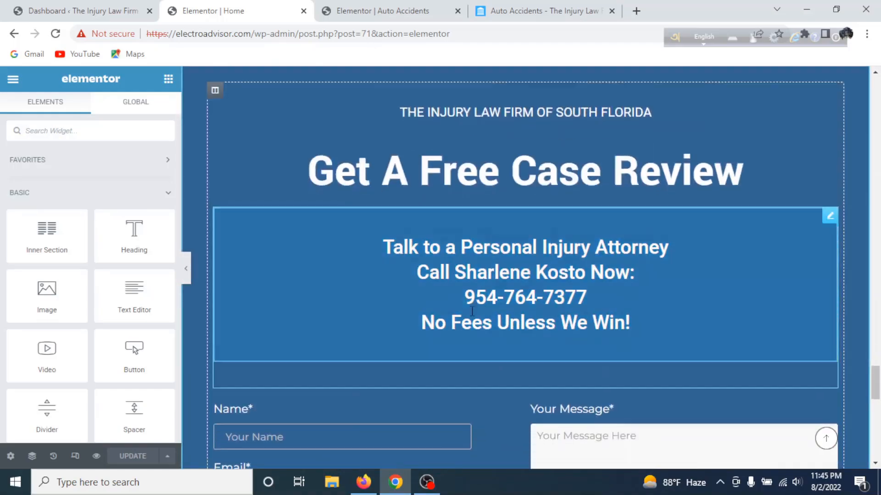
scroll(471, 311, up, 6)
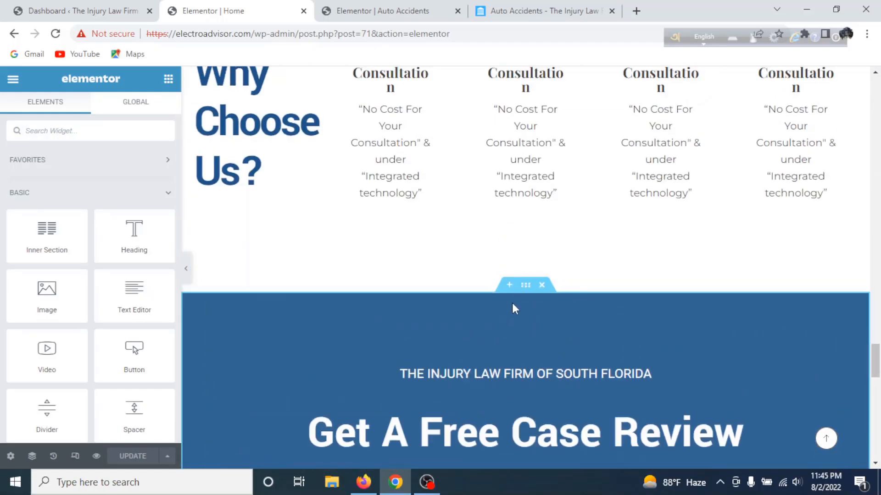
scroll(521, 336, up, 4)
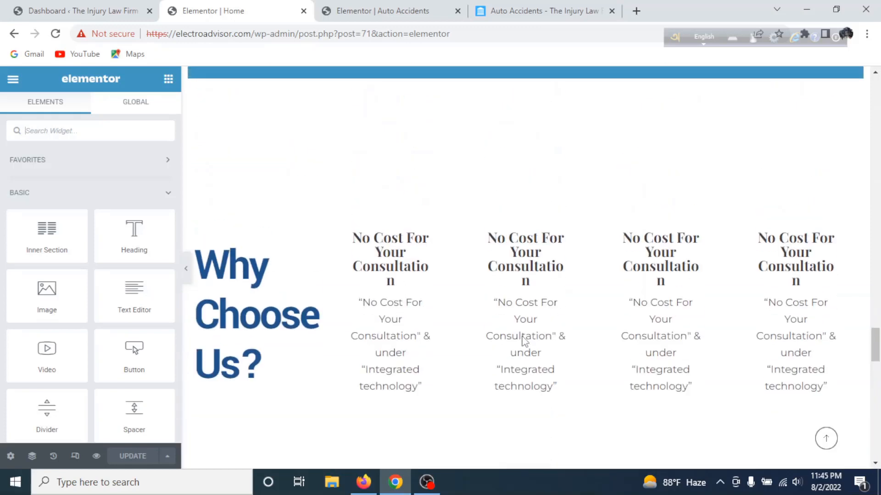
scroll(523, 334, down, 5)
scroll(523, 334, down, 2)
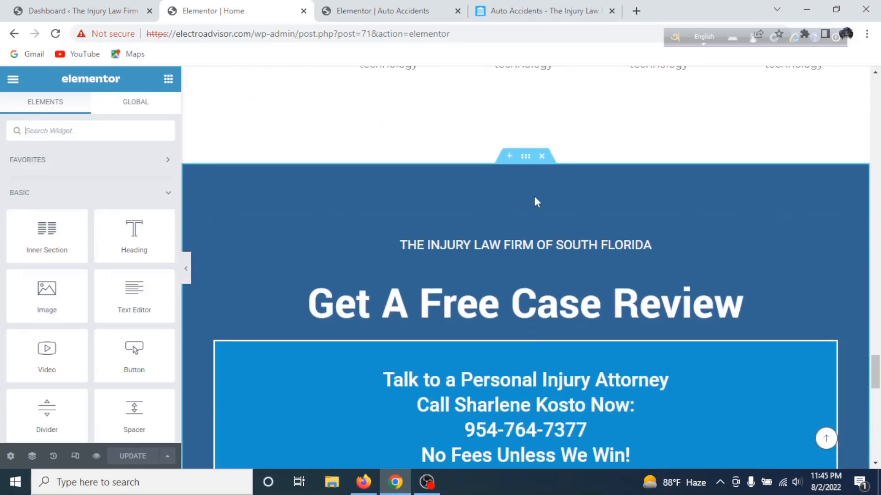
right_click(524, 166)
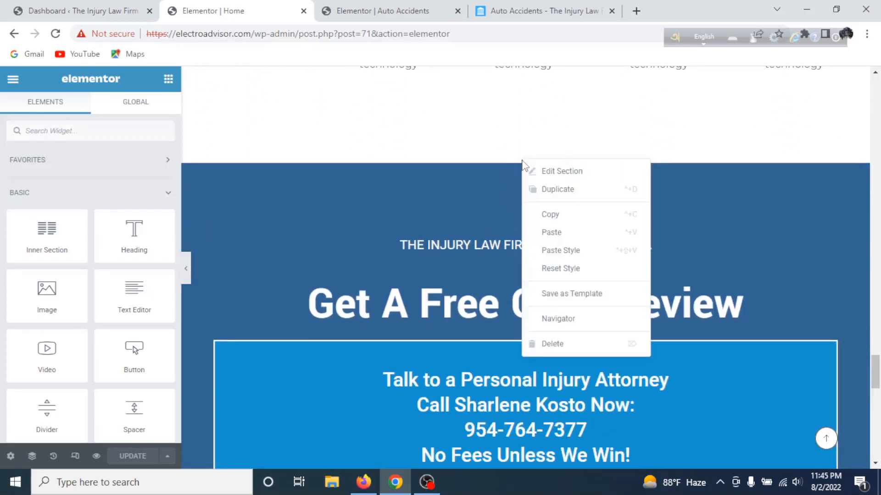
click(562, 214)
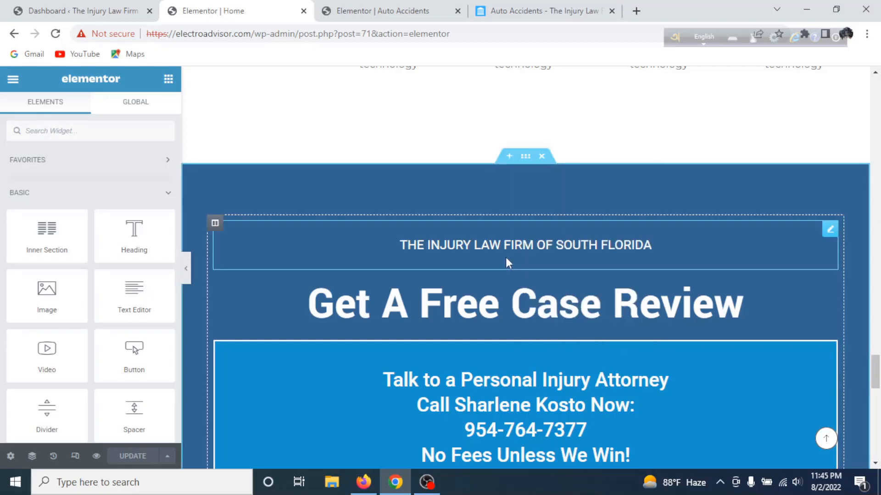
Step: Switch to the Auto Accidents page editor and paste the copied section below the negligent driving section
click(361, 6)
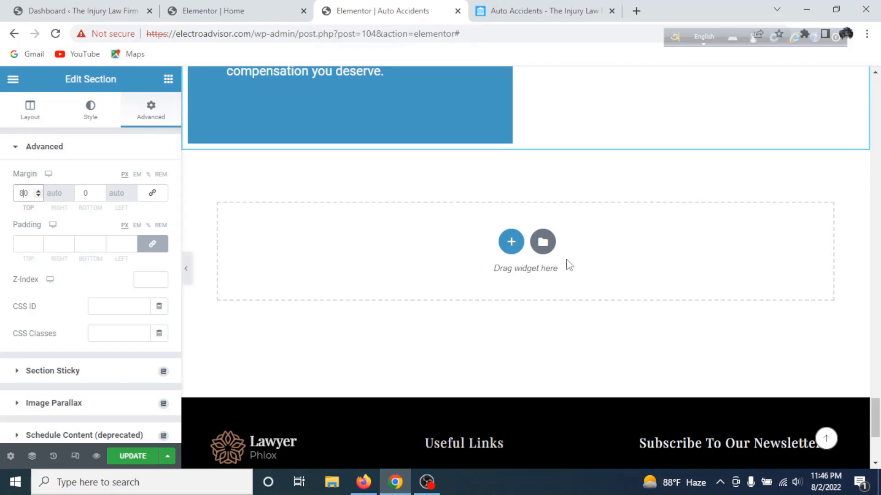
scroll(547, 282, up, 3)
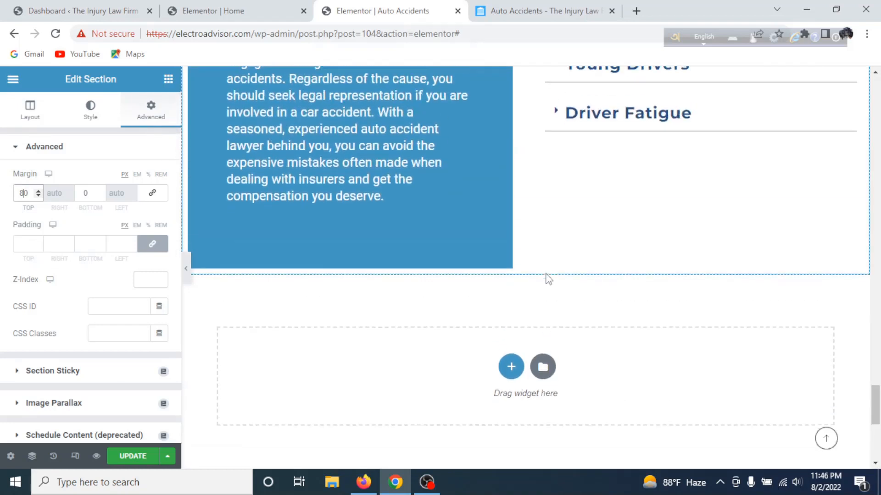
scroll(546, 280, down, 3)
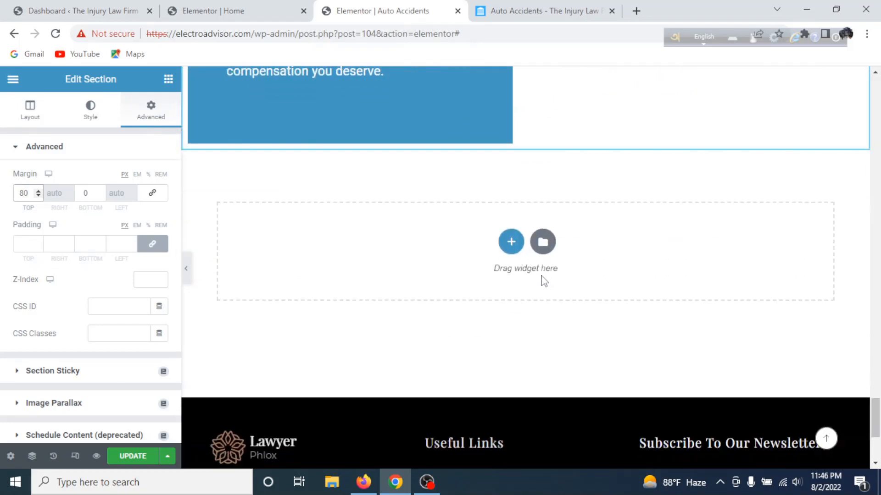
right_click(412, 246)
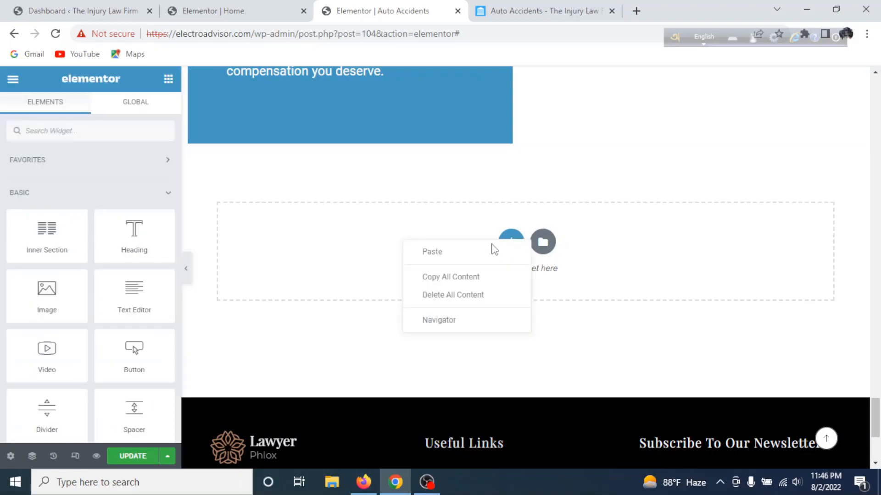
click(467, 252)
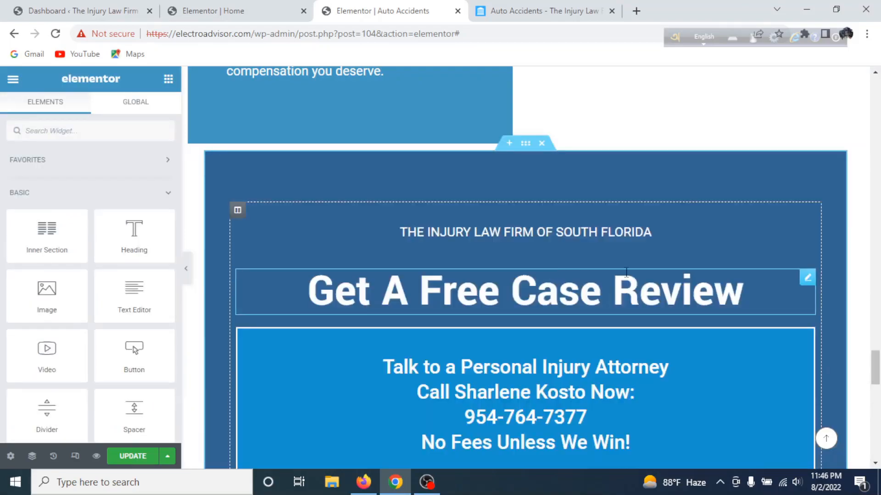
Step: Review the pasted Get A Free Case Review section at full preview width, from the gap above it down to the footer
scroll(723, 250, down, 9)
scroll(723, 249, down, 2)
scroll(723, 250, up, 12)
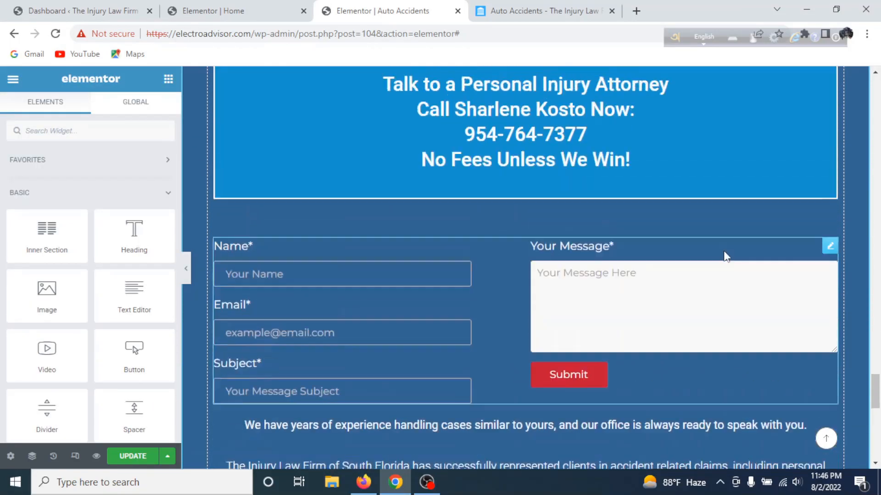
scroll(537, 251, down, 4)
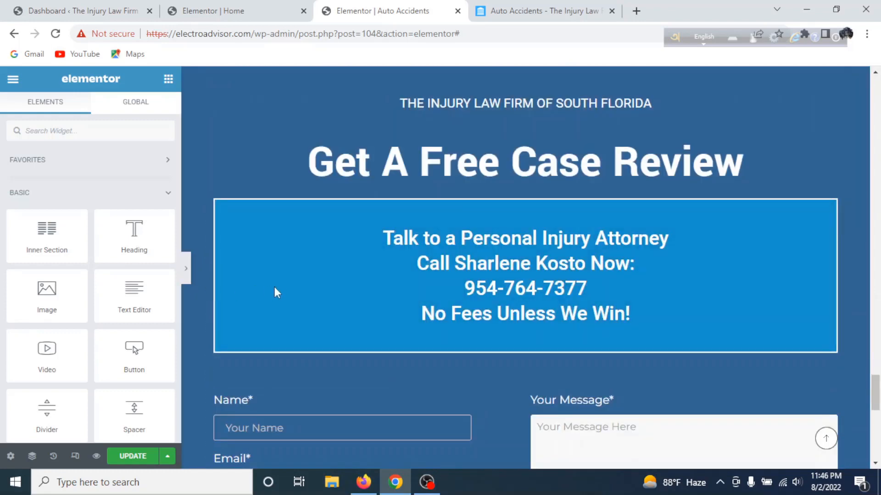
scroll(276, 292, down, 1)
key(ctrl+p)
scroll(465, 289, up, 8)
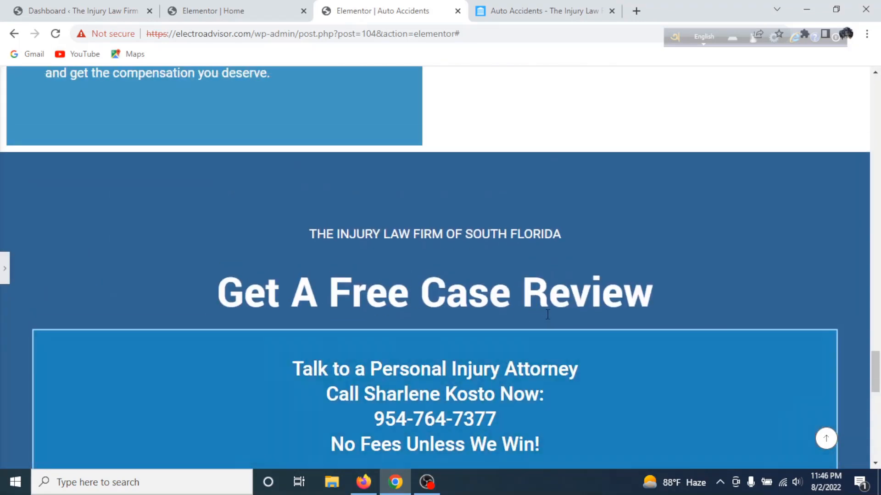
scroll(553, 311, down, 16)
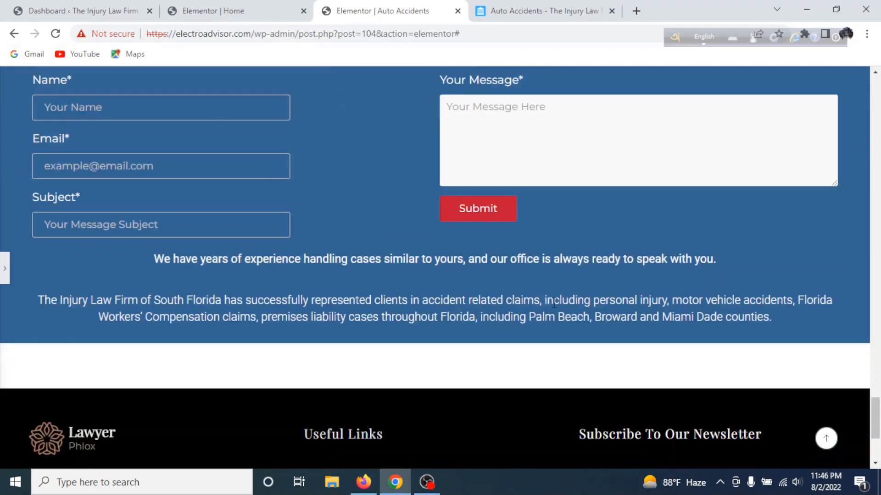
scroll(552, 299, up, 5)
scroll(553, 298, up, 8)
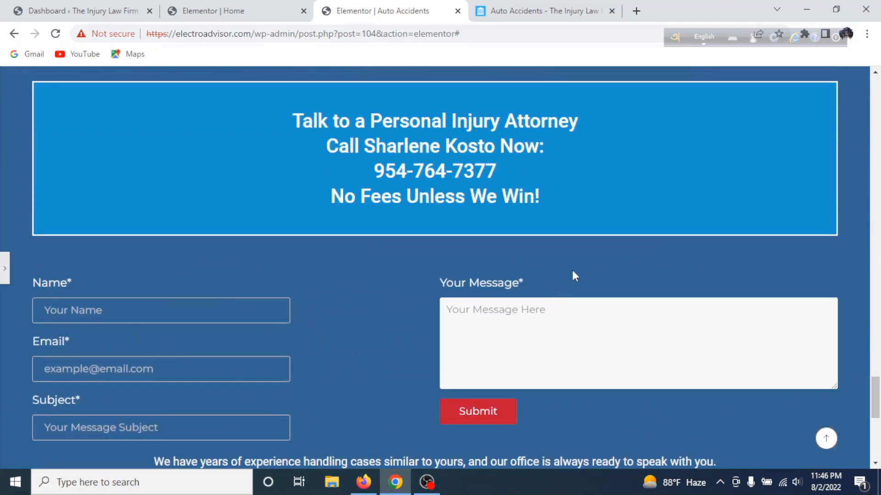
scroll(572, 272, up, 3)
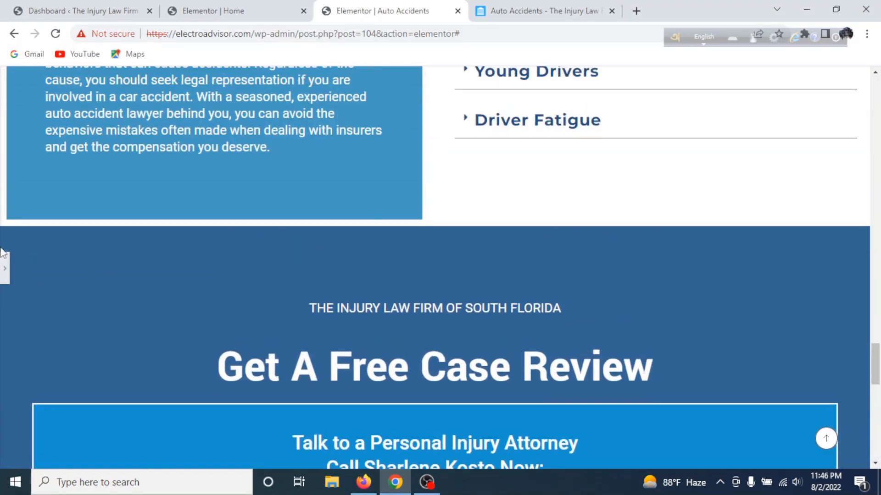
Step: Unlink the margin values of the Get A Free Case Review section and set its top margin to 80 px
click(6, 270)
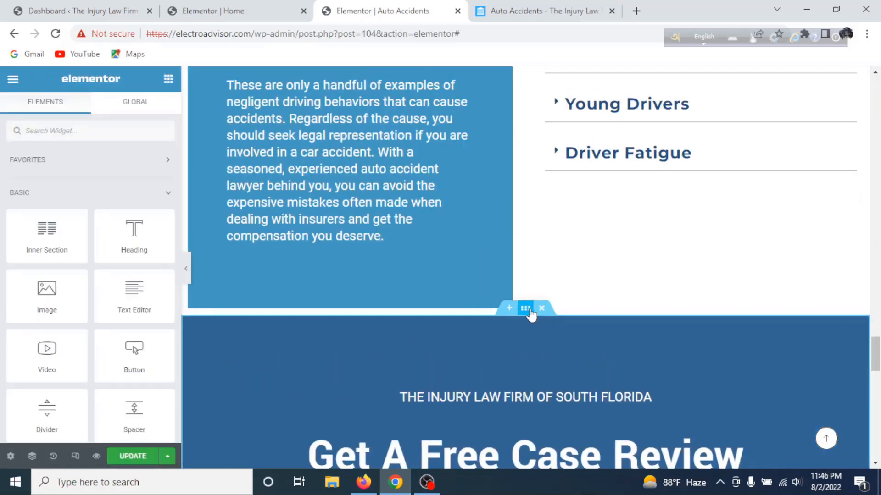
click(527, 309)
click(148, 114)
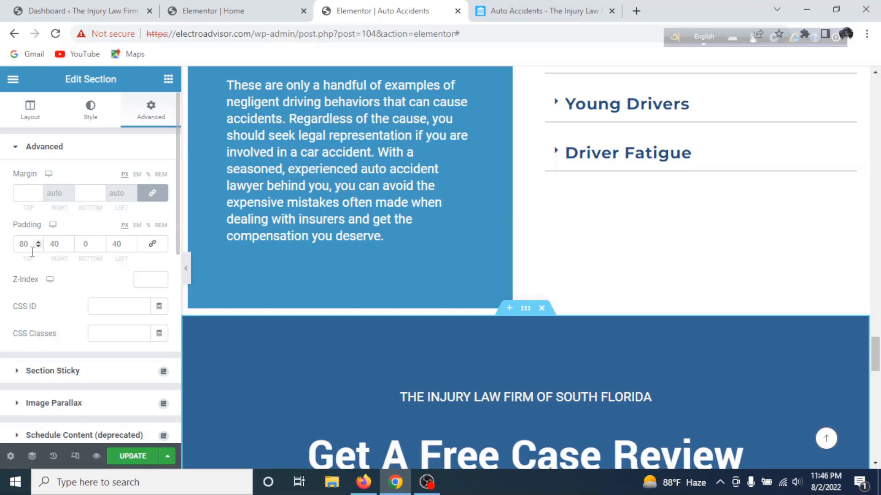
scroll(684, 231, up, 6)
scroll(536, 265, down, 5)
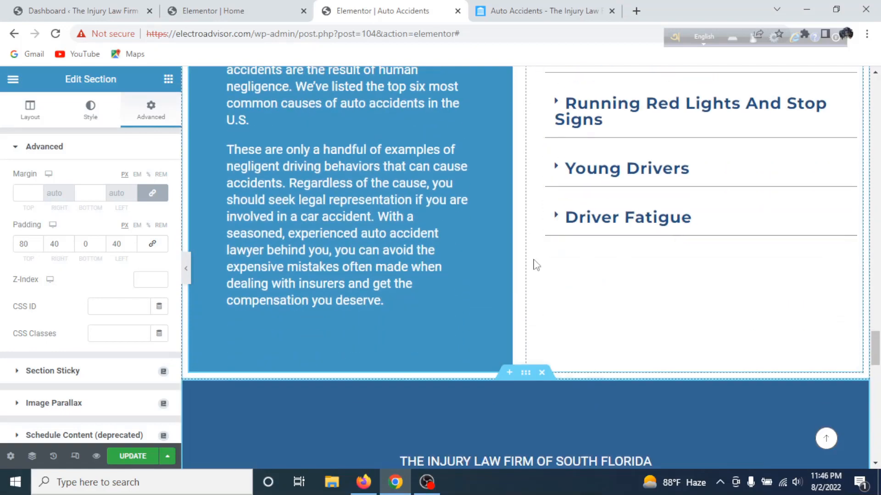
scroll(535, 266, down, 3)
scroll(407, 401, up, 4)
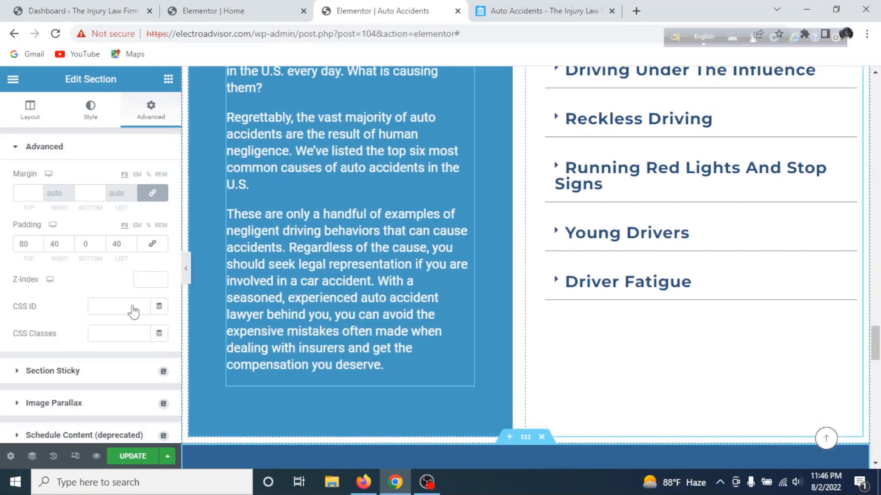
scroll(583, 367, down, 3)
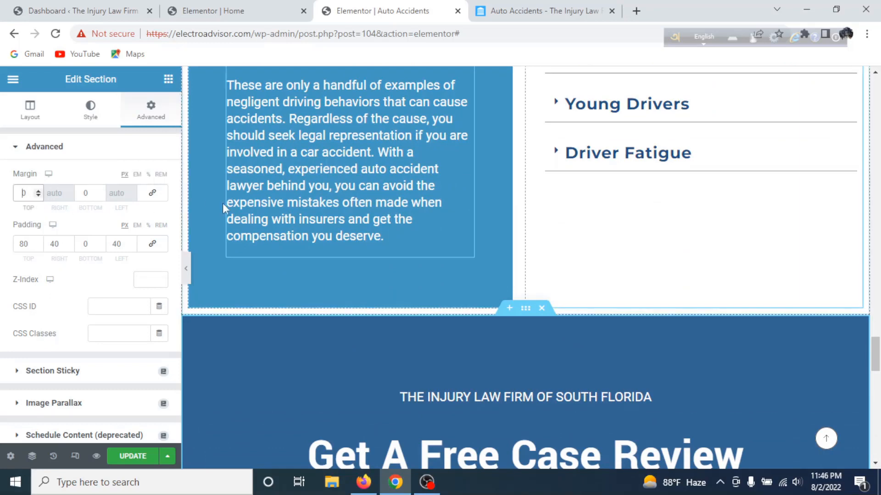
text(800)
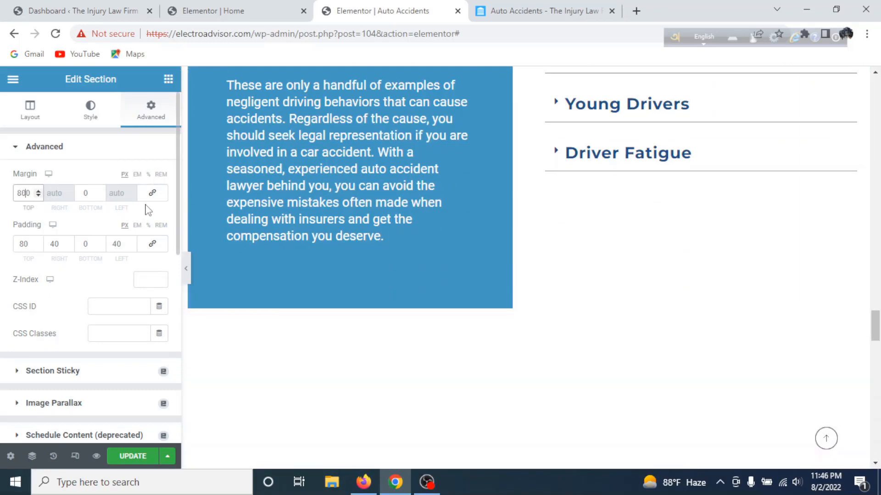
key(Delete)
Step: Check the case review section and the gap above it with the editing panel hidden
scroll(391, 235, down, 12)
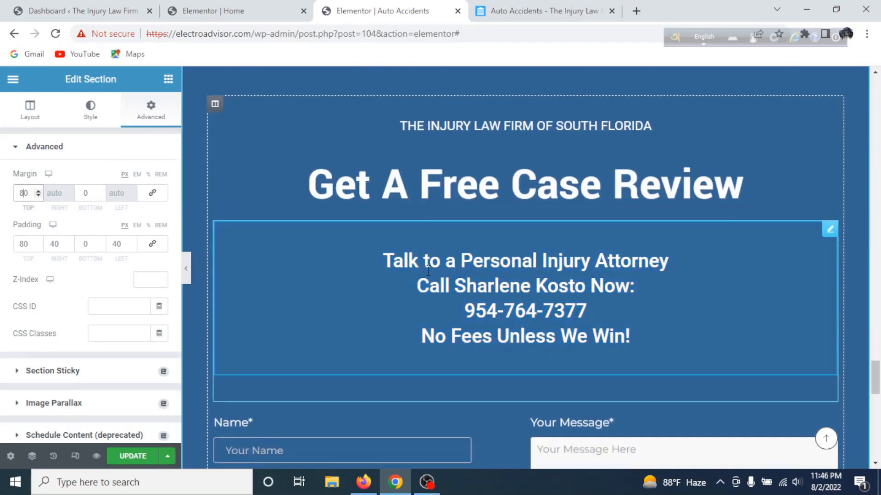
scroll(427, 268, up, 4)
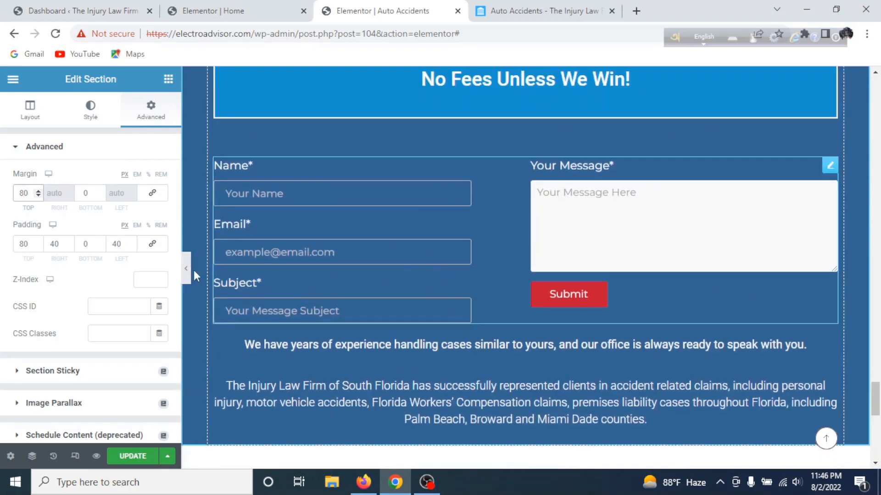
click(185, 274)
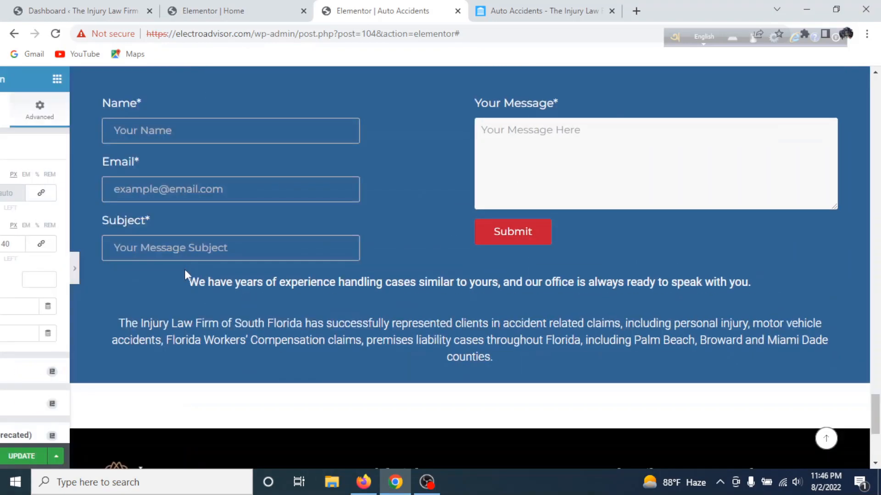
scroll(464, 301, up, 5)
scroll(464, 298, up, 15)
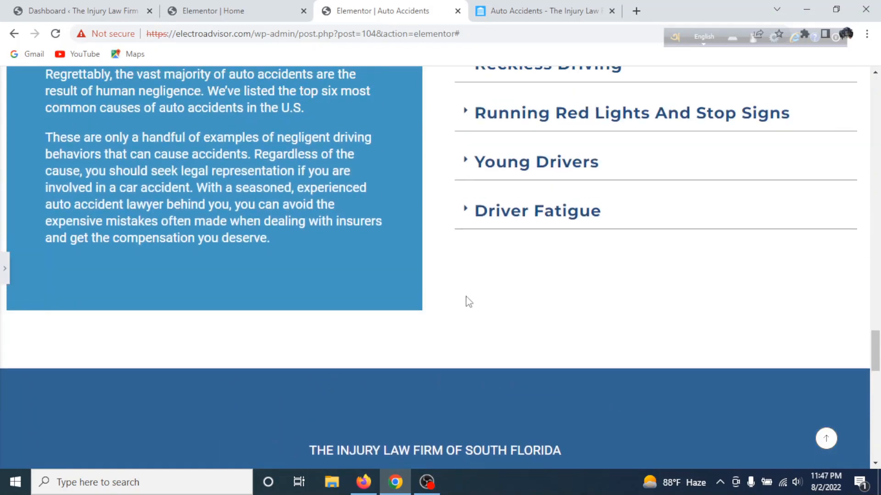
Step: Review the finished Auto Accidents page in the full-width preview, down to the footer and back up through the upper sections
scroll(477, 287, down, 15)
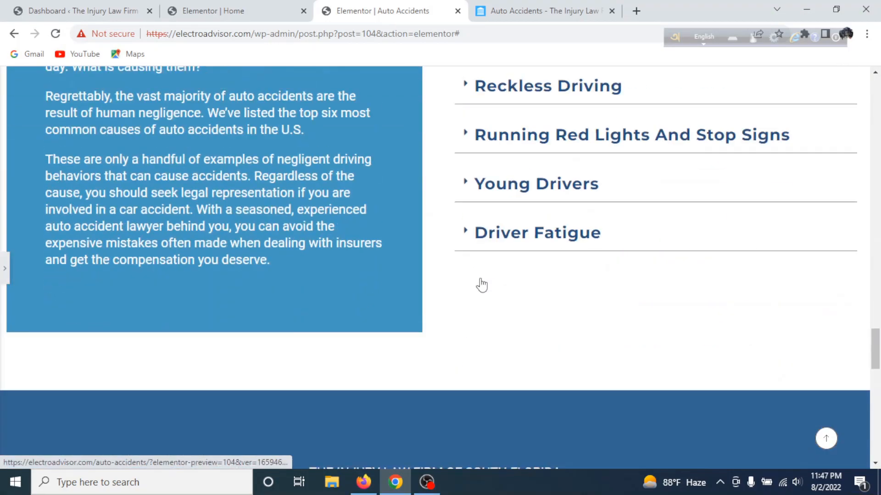
scroll(482, 282, down, 9)
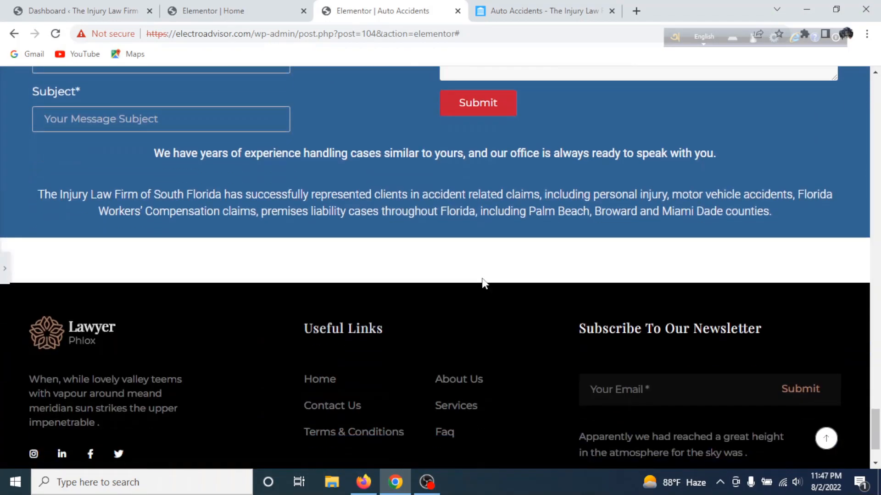
scroll(481, 277, up, 10)
scroll(459, 273, up, 15)
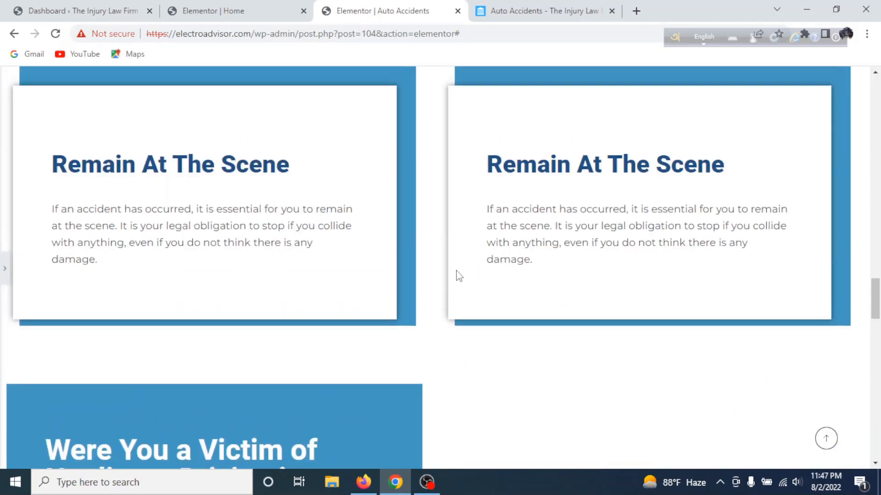
scroll(435, 202, up, 10)
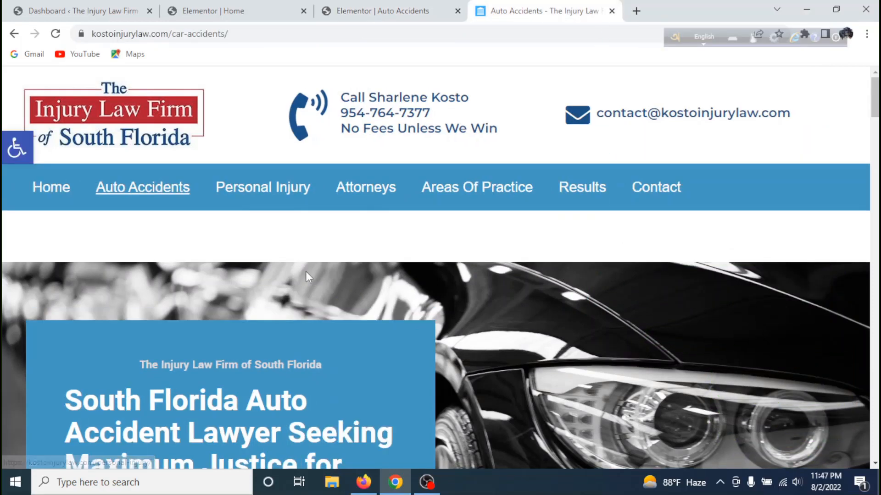
Step: Open the Personal Injury page of the reference site and examine its section layout from the header to the contact form
click(261, 192)
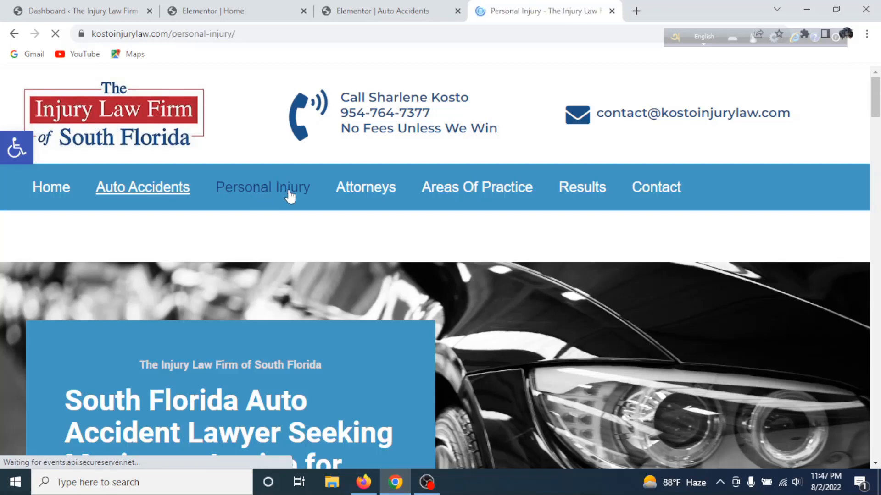
scroll(353, 284, down, 5)
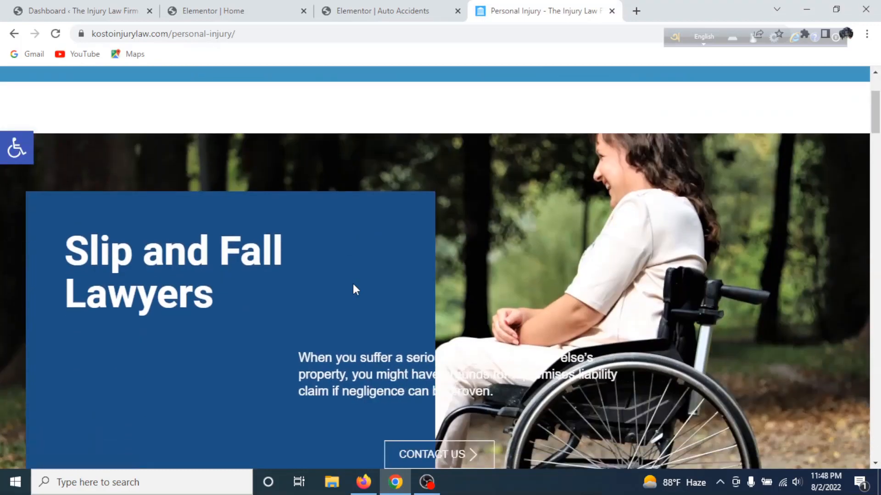
scroll(353, 283, down, 15)
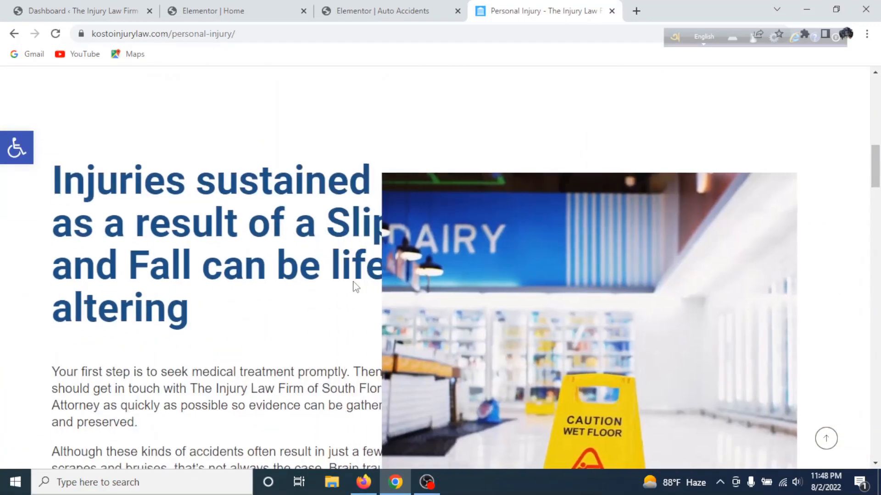
scroll(353, 280, down, 15)
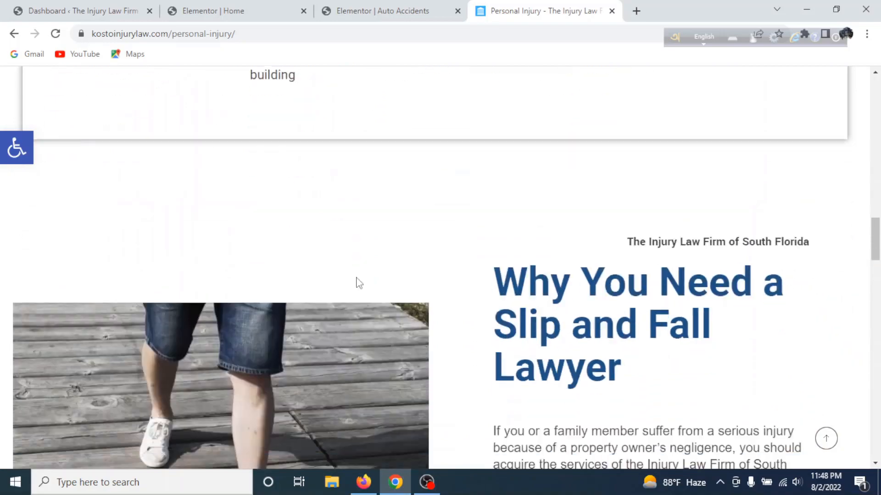
scroll(358, 281, down, 15)
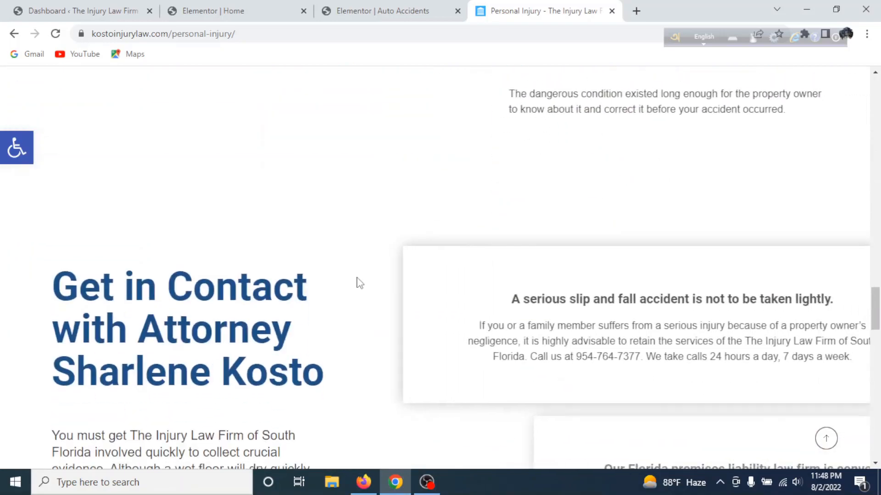
scroll(361, 280, down, 15)
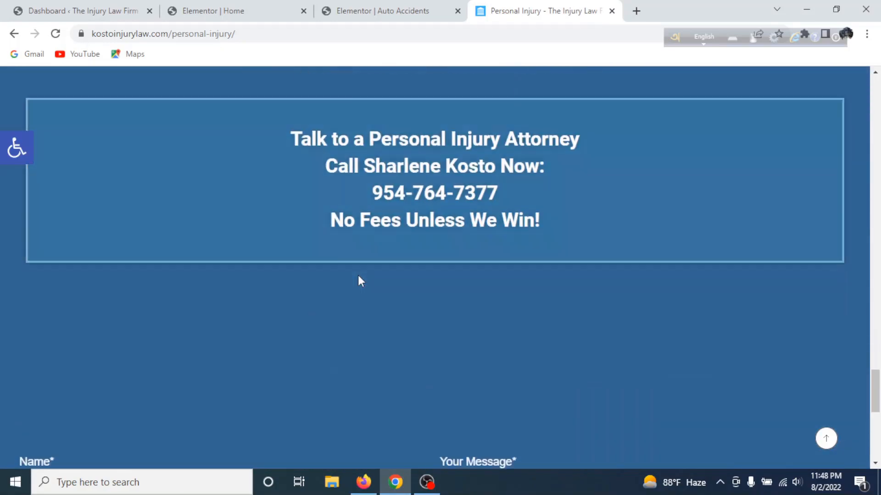
scroll(360, 257, up, 20)
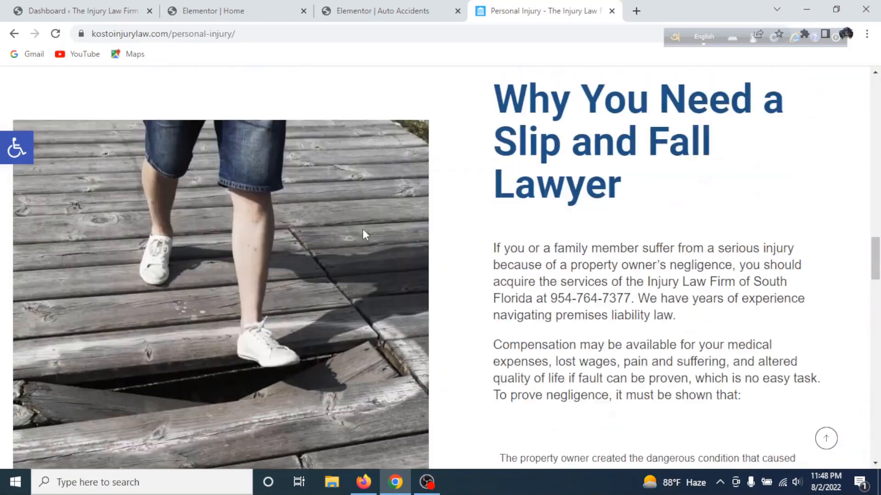
scroll(364, 234, up, 10)
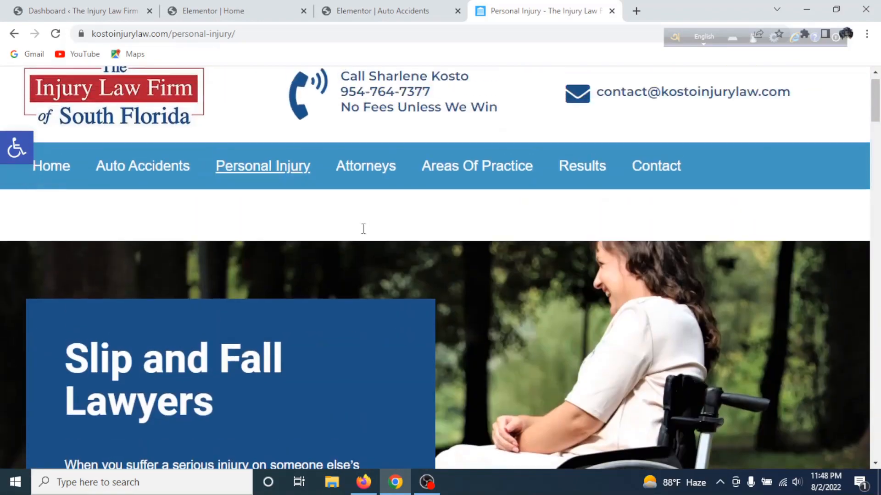